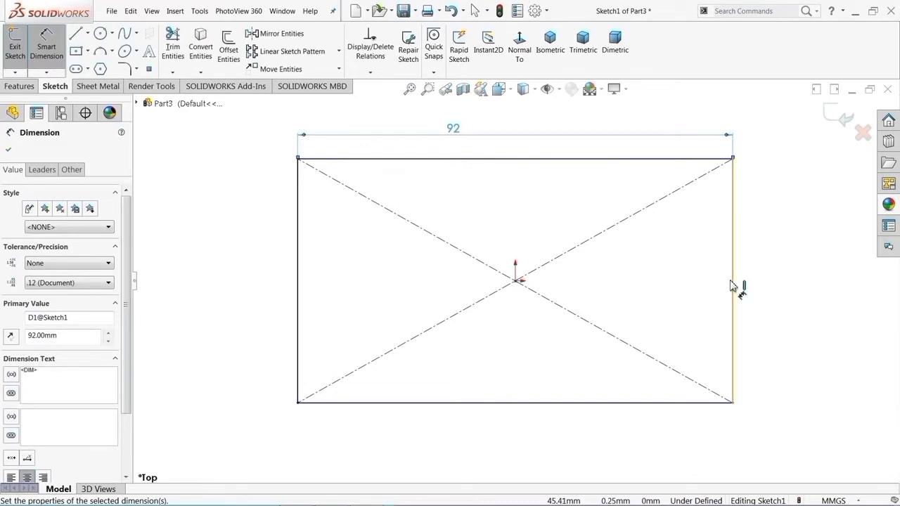
Step: Dimension the rectangle's vertical side to 68 mm and finish the base sketch
{"action": "left_click", "coordinate": [732, 283]}
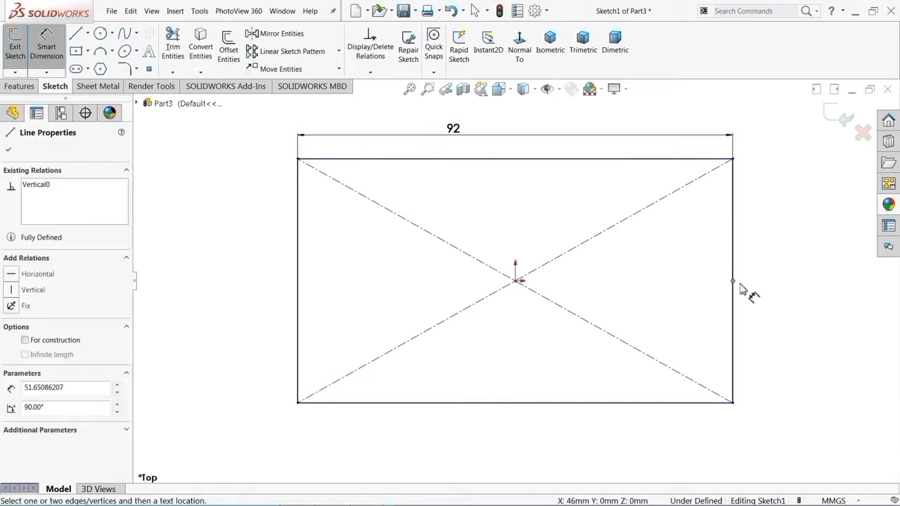
{"action": "key", "text": "Escape"}
{"action": "left_click", "coordinate": [737, 297]}
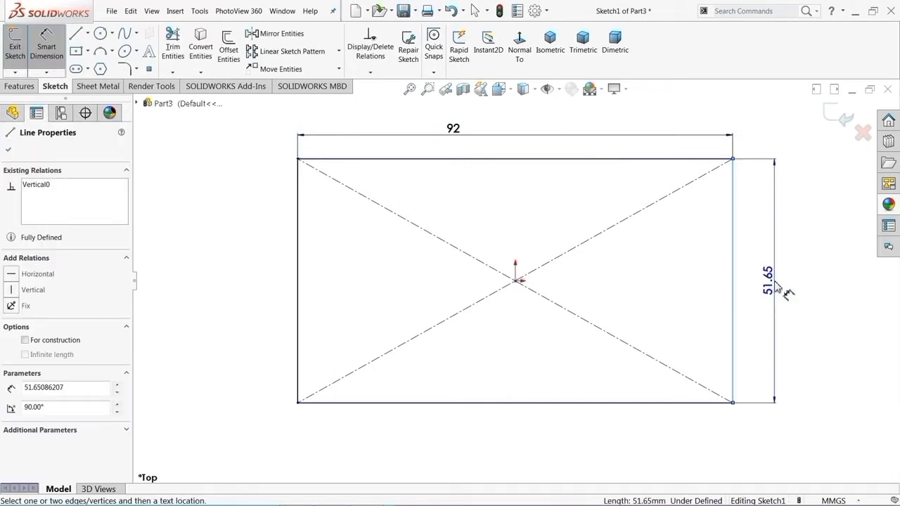
{"action": "left_click", "coordinate": [775, 288]}
{"action": "key", "text": "Return"}
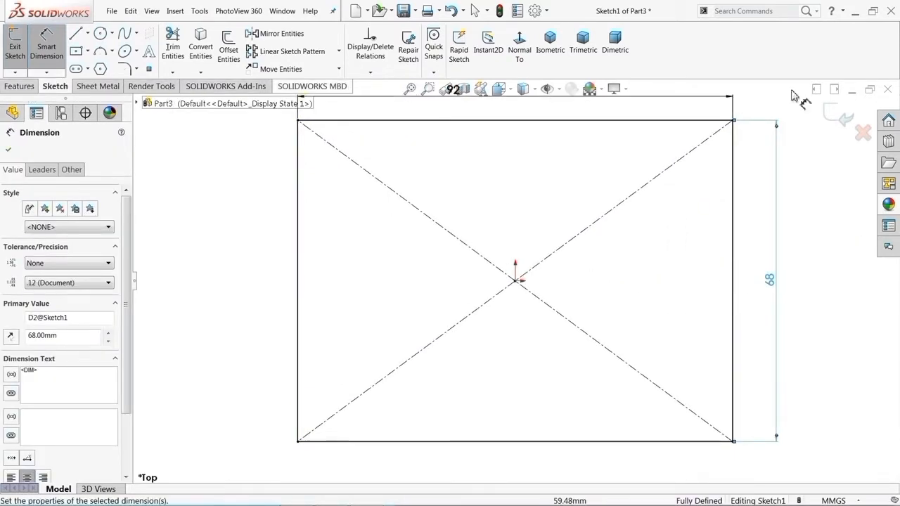
{"action": "left_click", "coordinate": [838, 118]}
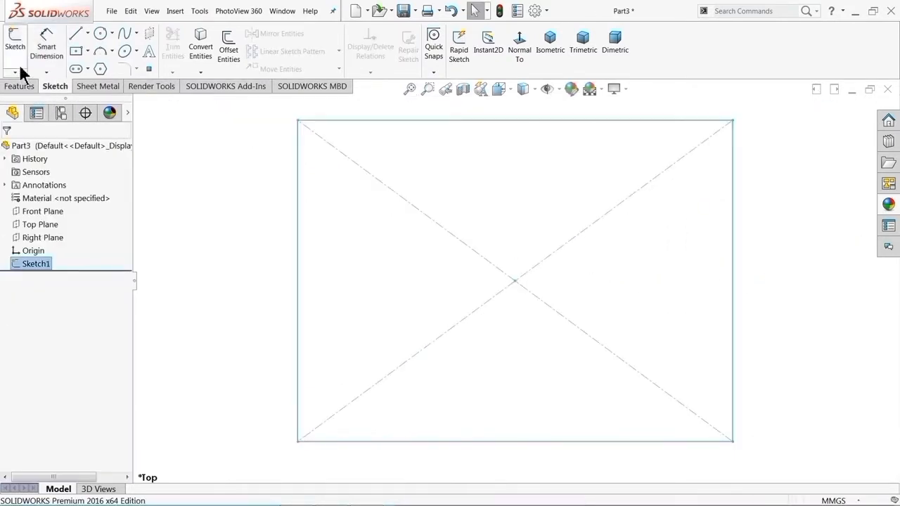
Step: Extrude the rectangle upward as a Blind boss with a depth of 18 mm
{"action": "left_click", "coordinate": [20, 86]}
{"action": "left_click", "coordinate": [21, 54]}
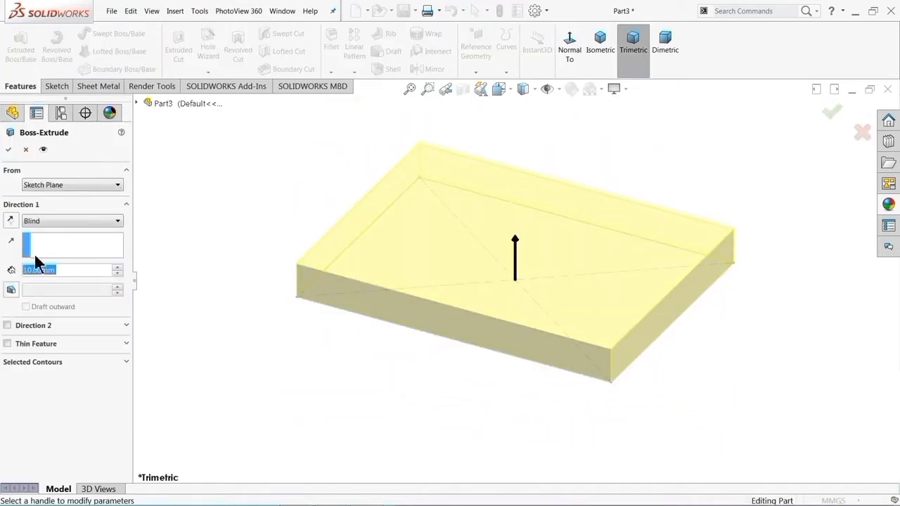
{"action": "left_click", "coordinate": [38, 221]}
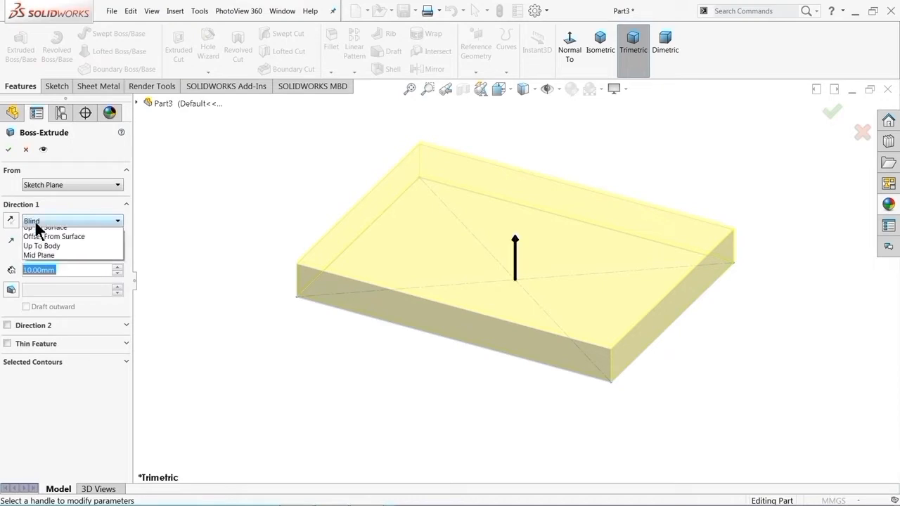
{"action": "left_click", "coordinate": [37, 228]}
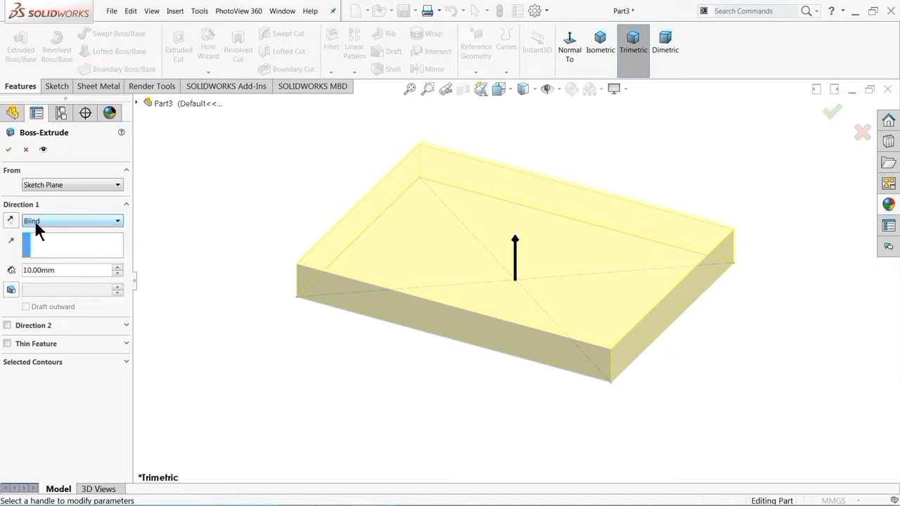
{"action": "double_click", "coordinate": [66, 270]}
{"action": "type", "text": "18"}
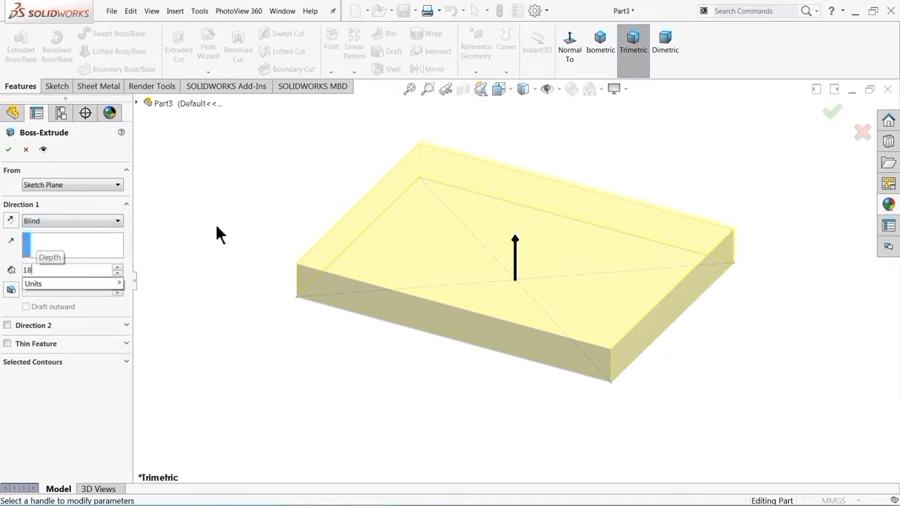
{"action": "key", "text": "Return"}
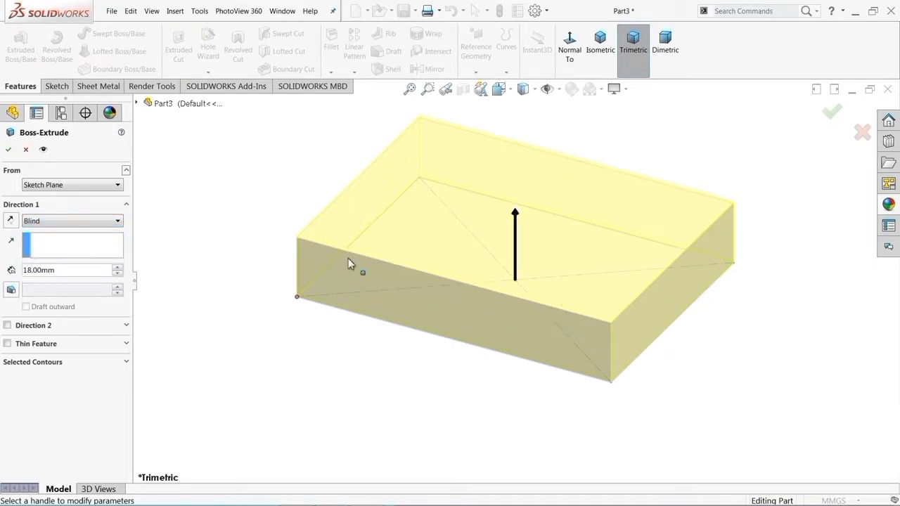
{"action": "left_click", "coordinate": [9, 221]}
{"action": "left_click", "coordinate": [10, 222]}
{"action": "left_click", "coordinate": [9, 150]}
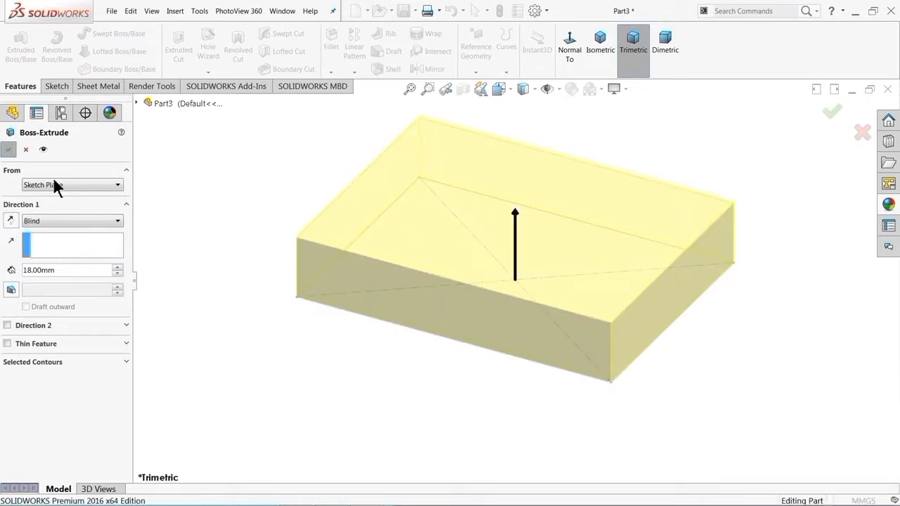
{"action": "scroll", "coordinate": [243, 252], "scroll_direction": "up", "scroll_amount": 1}
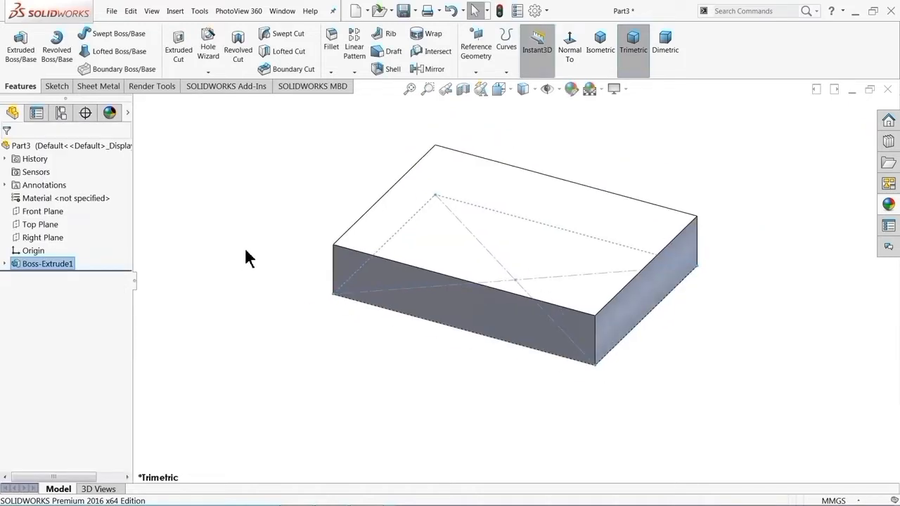
{"action": "left_click", "coordinate": [254, 210]}
Step: Apply the brushed steel appearance from the Metal library to the block
{"action": "left_click", "coordinate": [57, 143]}
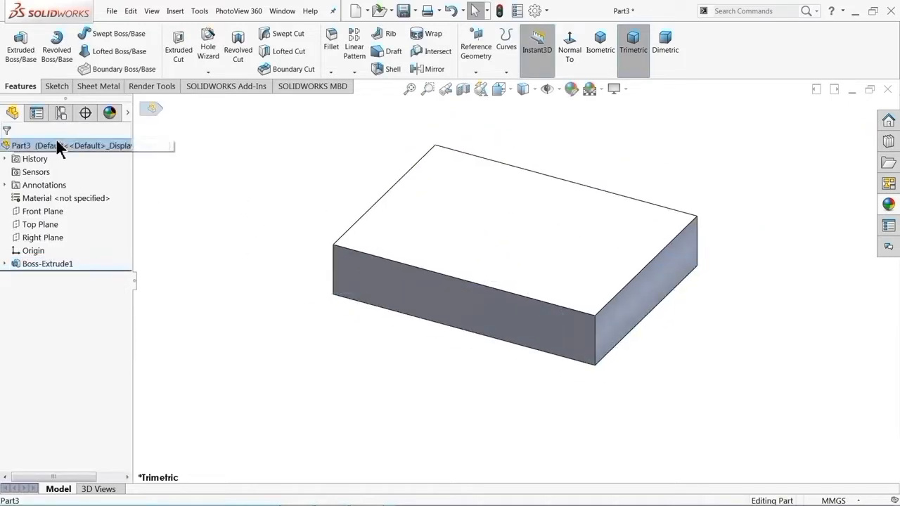
{"action": "left_click", "coordinate": [893, 203]}
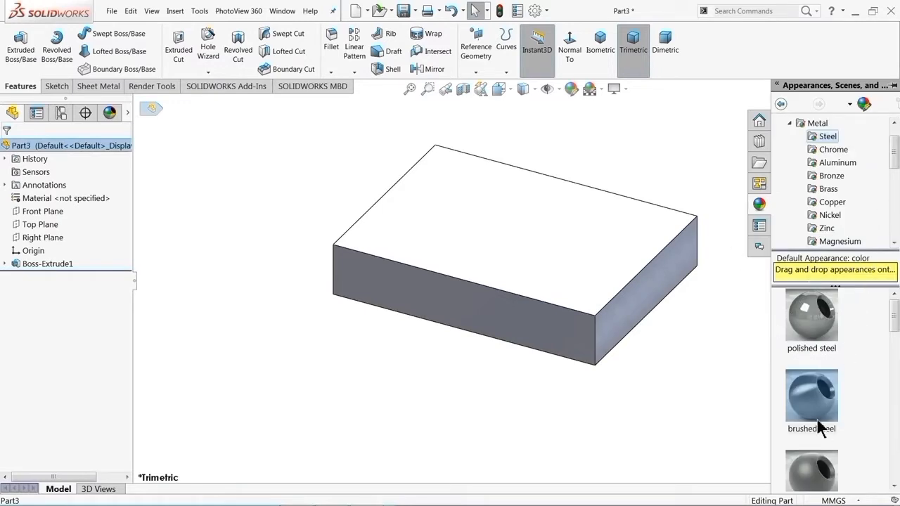
{"action": "double_click", "coordinate": [811, 397]}
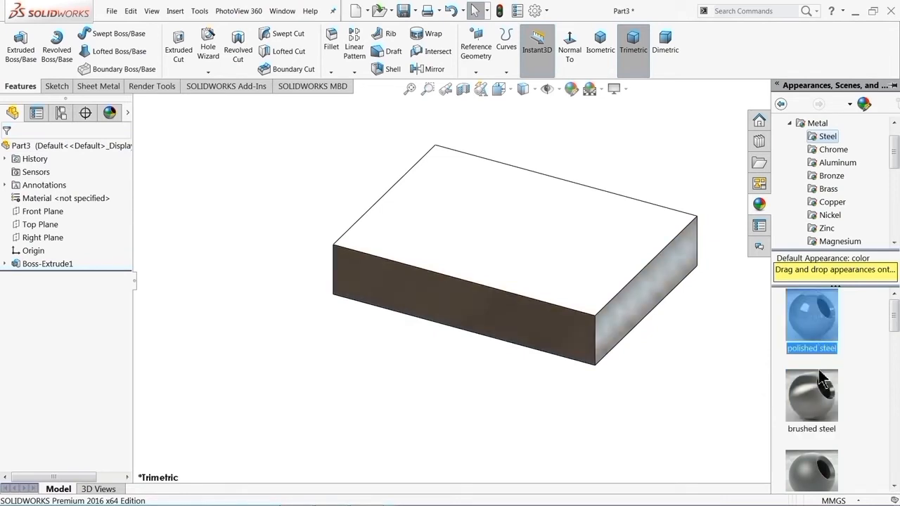
{"action": "mouse_move", "coordinate": [821, 408]}
{"action": "left_mouse_down"}
{"action": "mouse_move", "coordinate": [617, 202]}
{"action": "mouse_move", "coordinate": [626, 167]}
{"action": "mouse_move", "coordinate": [408, 243]}
{"action": "mouse_move", "coordinate": [476, 243]}
{"action": "left_mouse_up"}
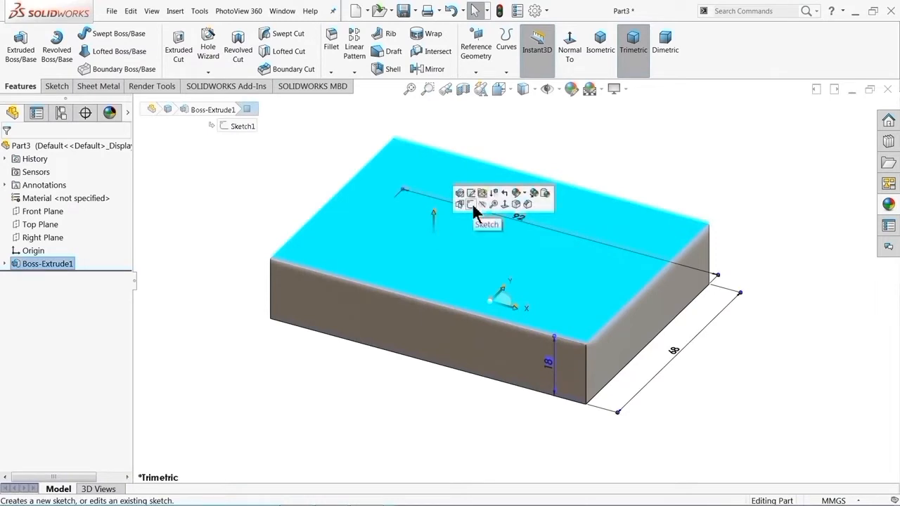
Step: On the block's top face, sketch two circles below the origin, one on each side, with radii of about 9 mm and 10 mm
{"action": "left_click", "coordinate": [472, 203]}
{"action": "left_click", "coordinate": [519, 52]}
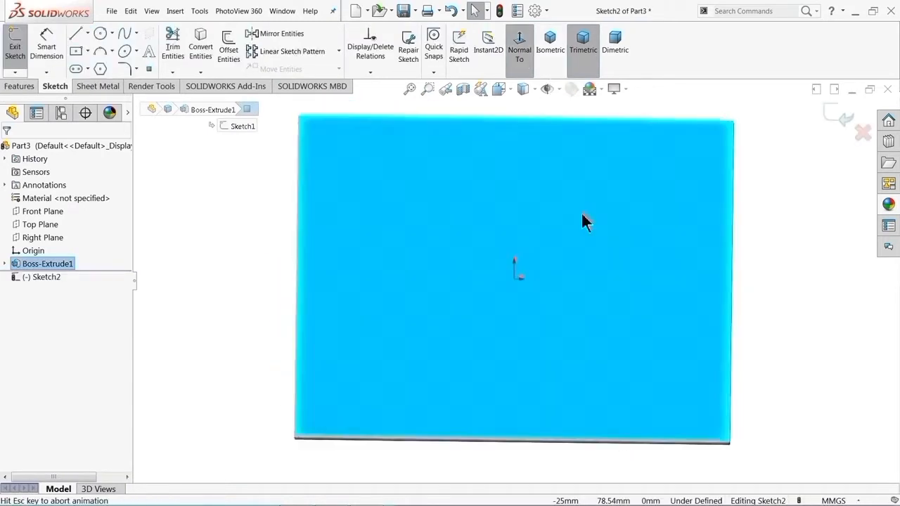
{"action": "left_click", "coordinate": [100, 34]}
{"action": "left_click", "coordinate": [405, 319]}
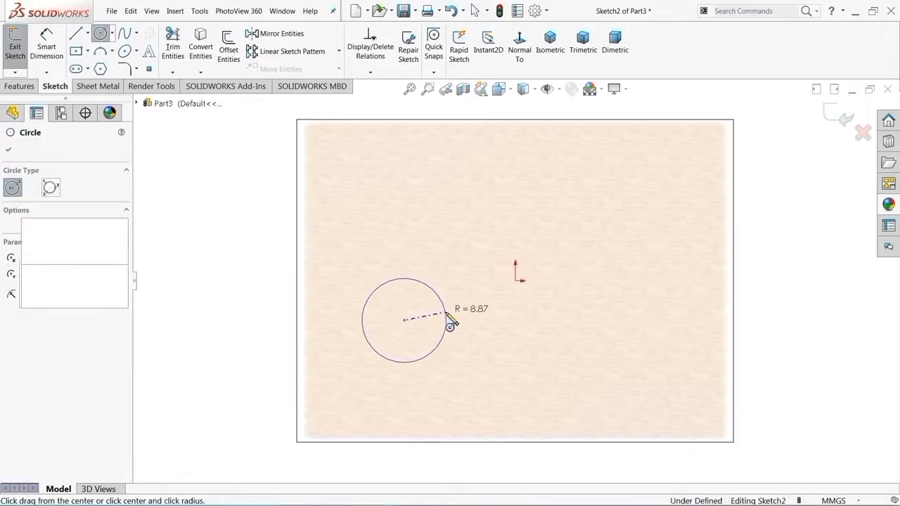
{"action": "left_click", "coordinate": [446, 319]}
{"action": "left_click", "coordinate": [645, 311]}
{"action": "left_click", "coordinate": [692, 311]}
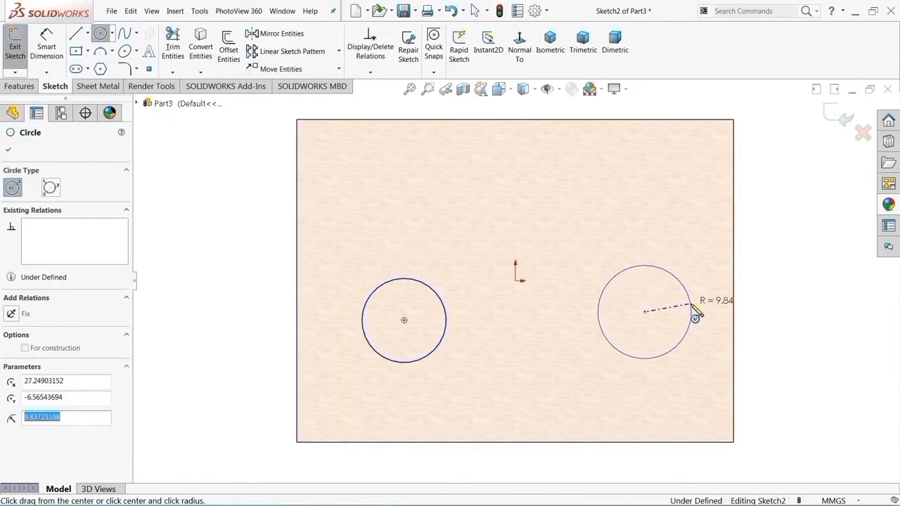
{"action": "right_click", "coordinate": [550, 192]}
{"action": "left_click", "coordinate": [578, 192]}
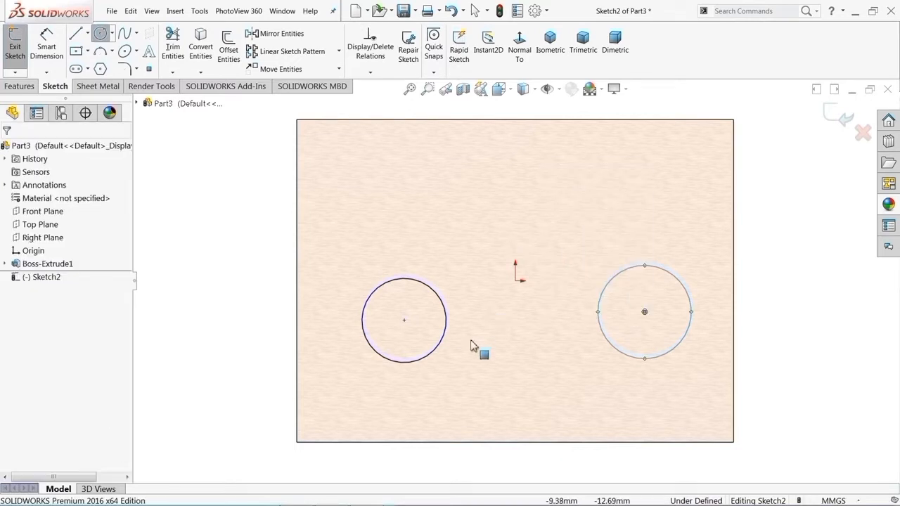
Step: Add an Equal relation between the two circles on the top face
{"action": "left_click_drag", "start_coordinate": [710, 272], "coordinate": [331, 339]}
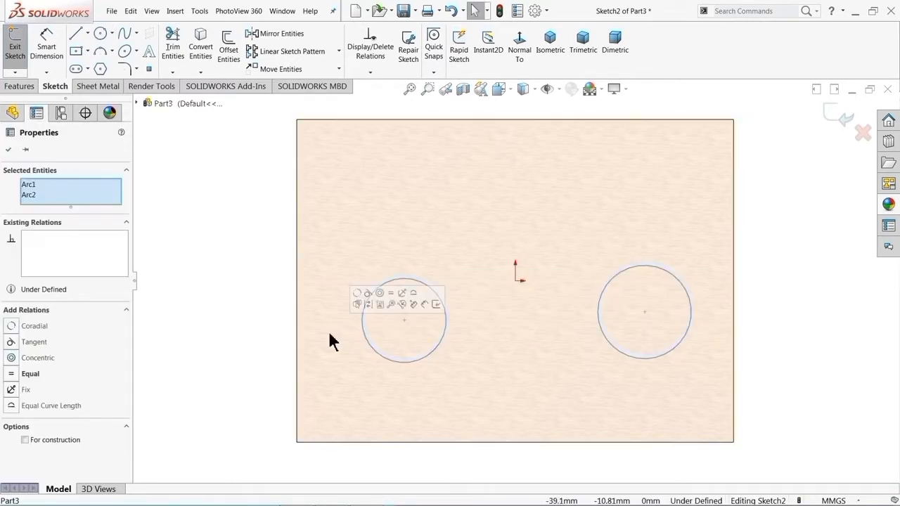
{"action": "left_click", "coordinate": [390, 293]}
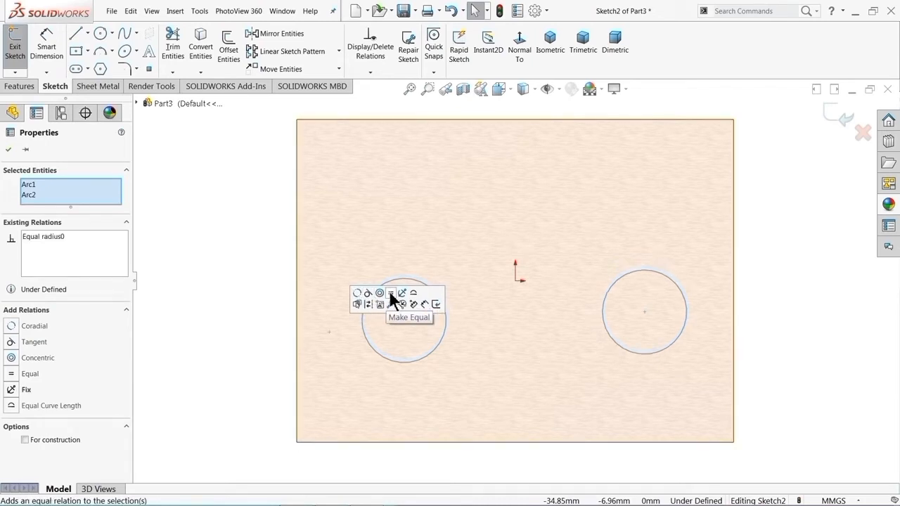
{"action": "left_click", "coordinate": [260, 278]}
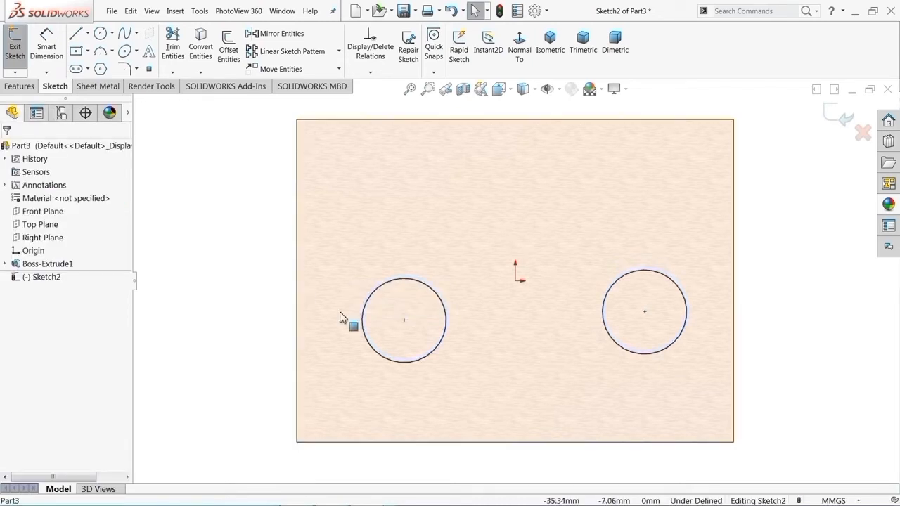
Step: Add a Horizontal relation between the centre points of the two circles
{"action": "left_click", "coordinate": [404, 321]}
{"action": "left_click", "coordinate": [645, 312], "text": "ctrl"}
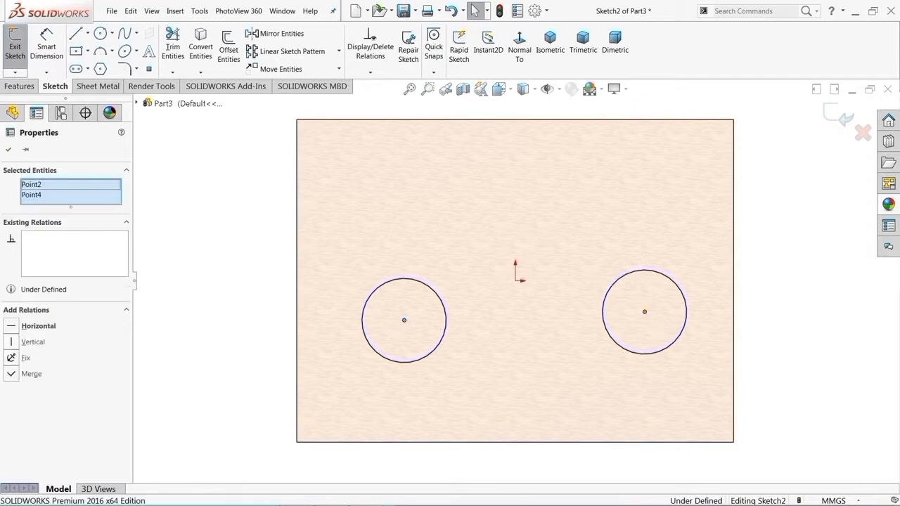
{"action": "left_click", "coordinate": [673, 276]}
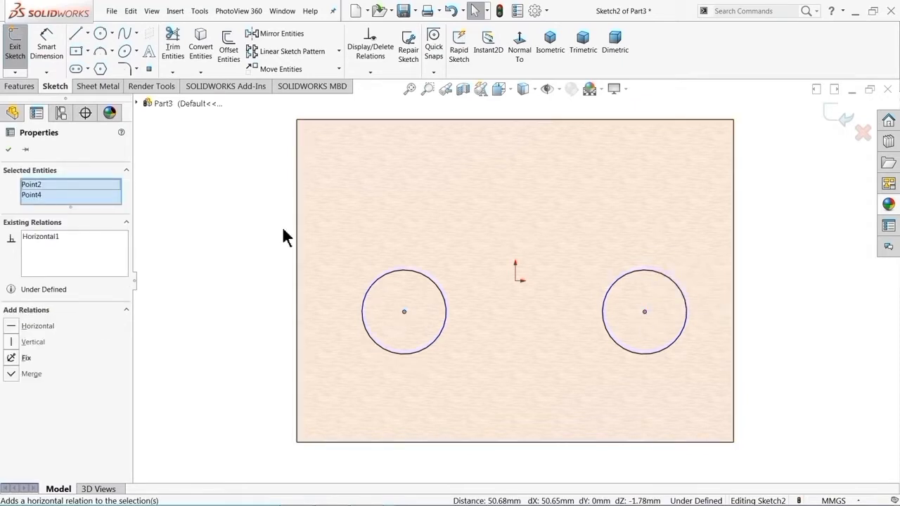
{"action": "left_click", "coordinate": [181, 191]}
Step: Dimension the right circle's centre 20 mm from the block's right edge
{"action": "left_click", "coordinate": [49, 56]}
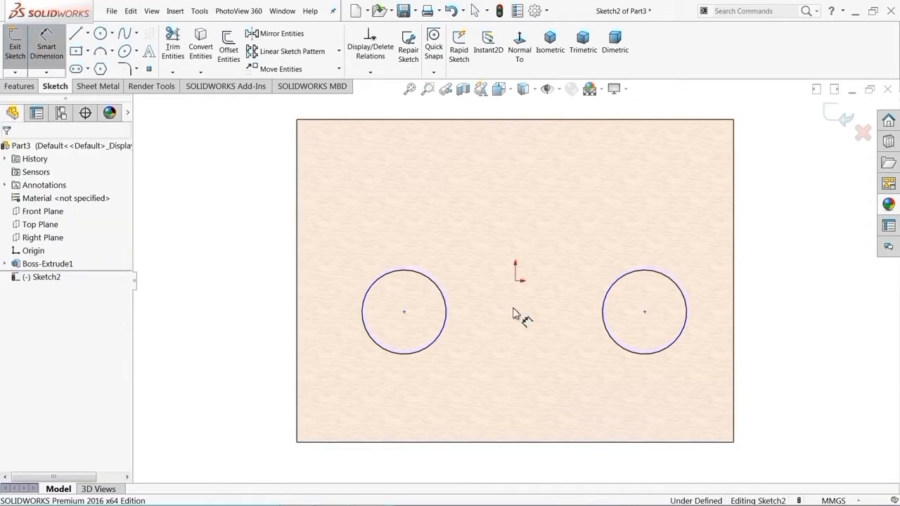
{"action": "left_click", "coordinate": [645, 313]}
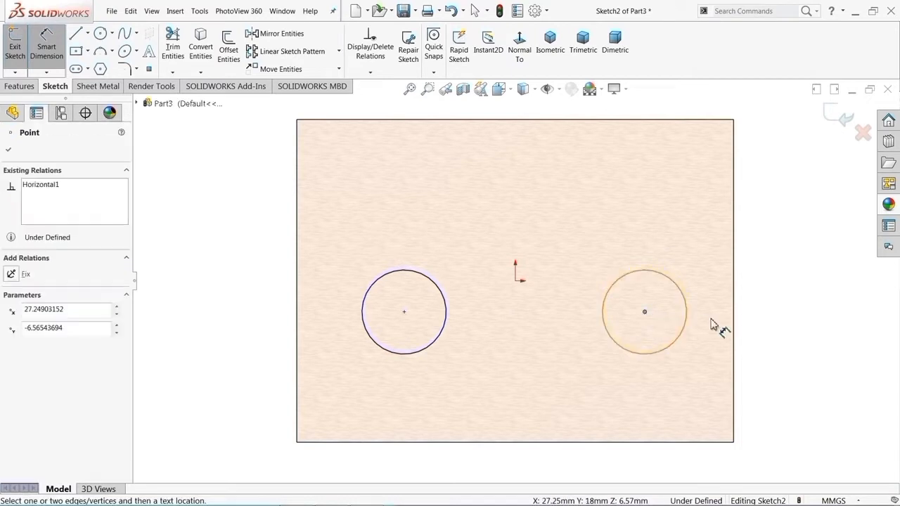
{"action": "left_click", "coordinate": [734, 325]}
{"action": "left_click", "coordinate": [697, 252]}
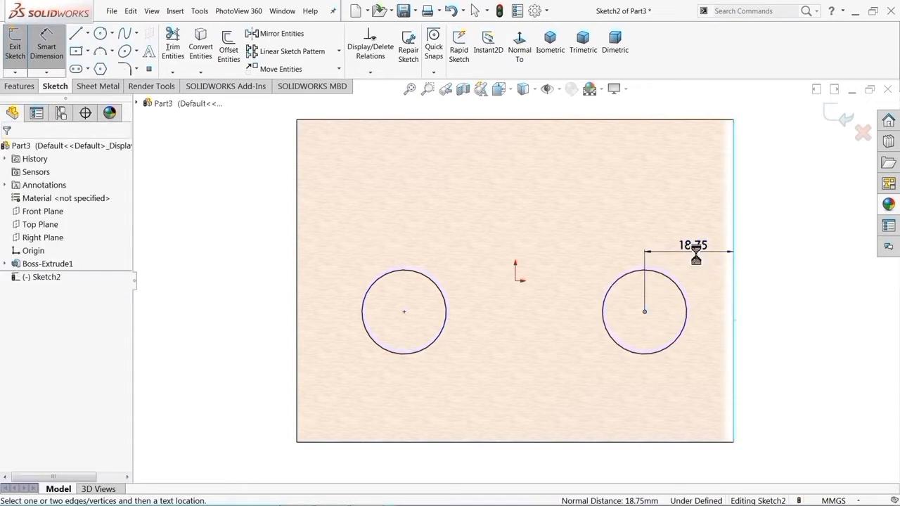
{"action": "type", "text": "20"}
{"action": "key", "text": "Return"}
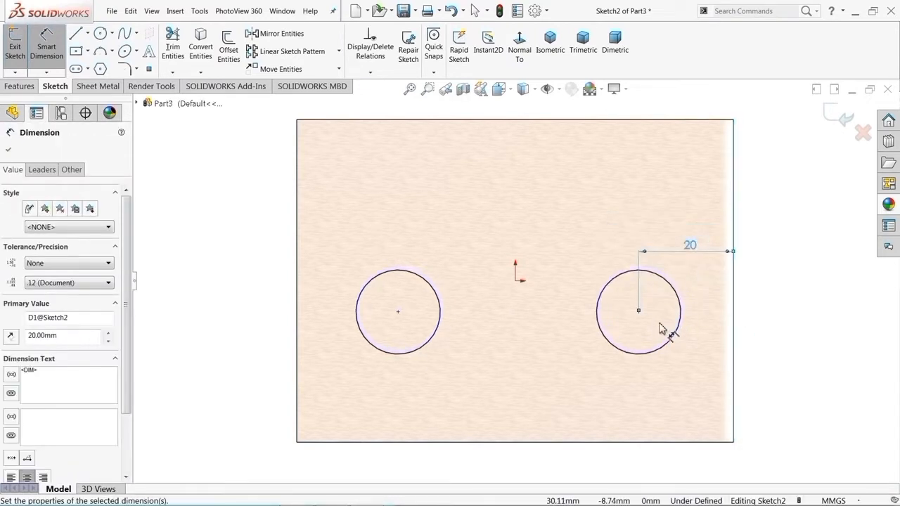
Step: Dimension the right circle's centre 28 mm above the block's lower edge
{"action": "left_click", "coordinate": [674, 339]}
{"action": "left_click", "coordinate": [681, 442]}
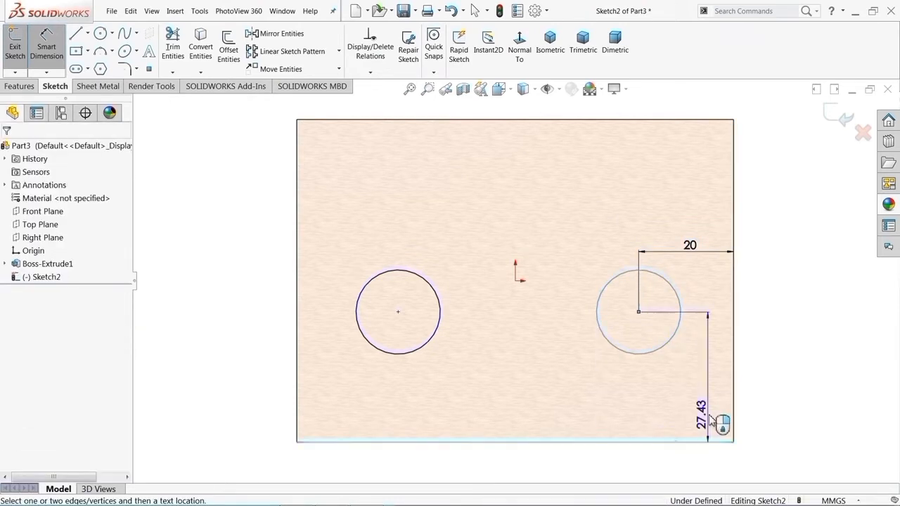
{"action": "left_click", "coordinate": [778, 386]}
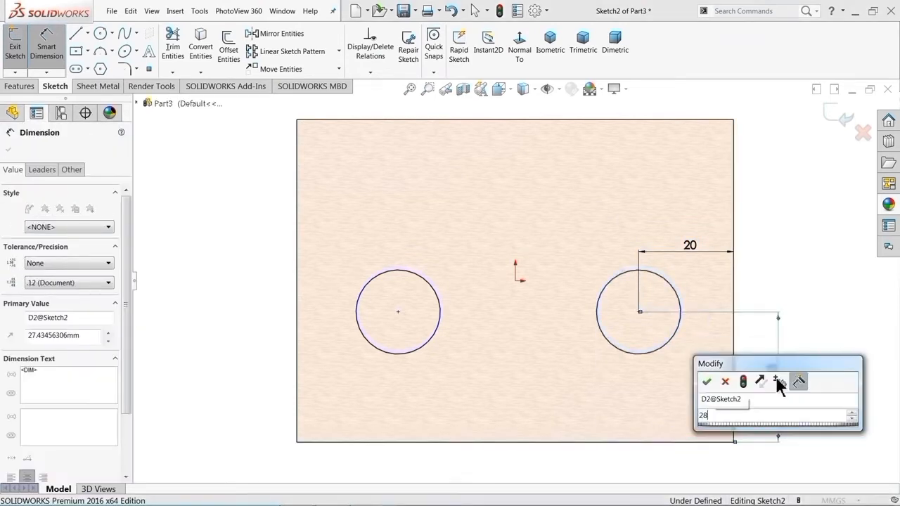
{"action": "type", "text": "28"}
{"action": "key", "text": "Return"}
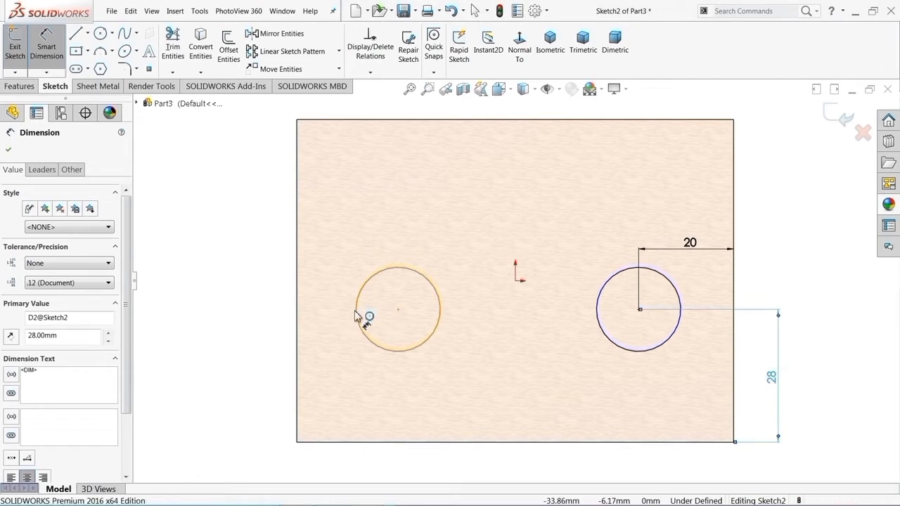
Step: Dimension the left circle's diameter to 16 mm
{"action": "left_click", "coordinate": [357, 316]}
{"action": "left_click", "coordinate": [285, 316]}
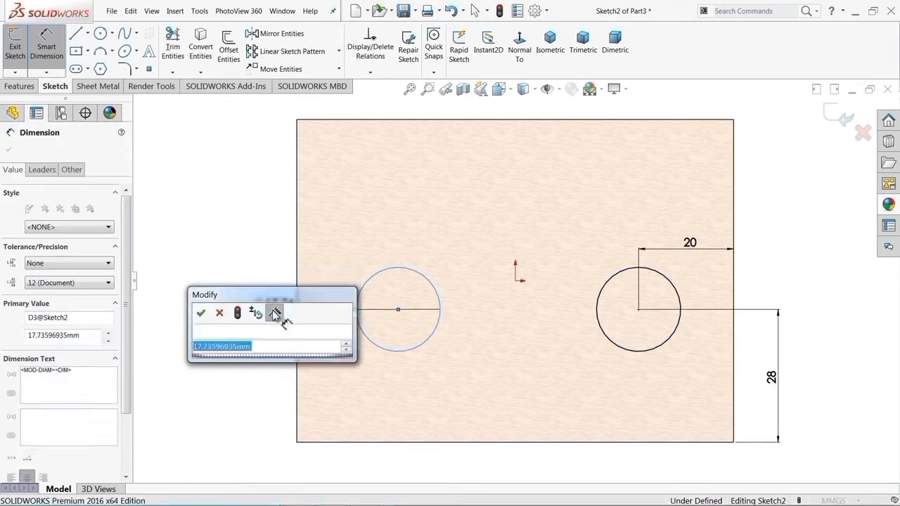
{"action": "type", "text": "16"}
{"action": "key", "text": "Return"}
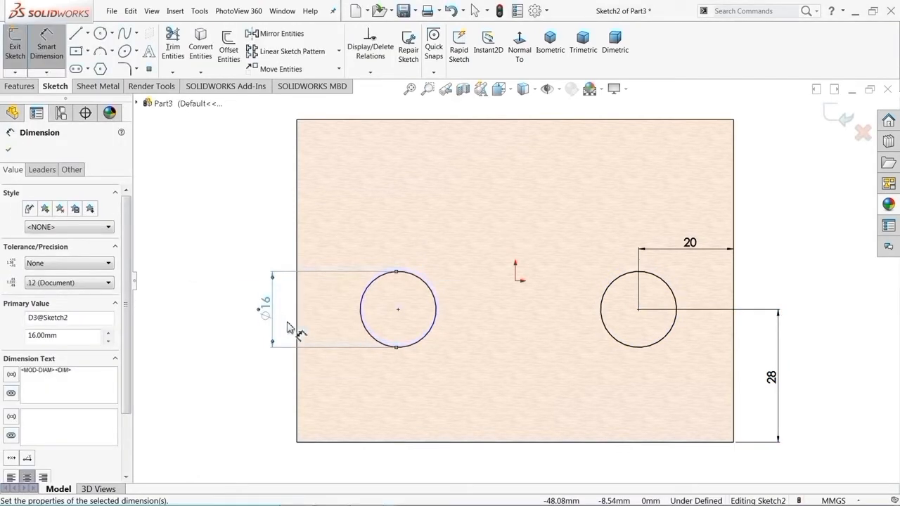
Step: Dimension the left circle's centre 20 mm from the block's left edge and end dimensioning
{"action": "left_click", "coordinate": [398, 310]}
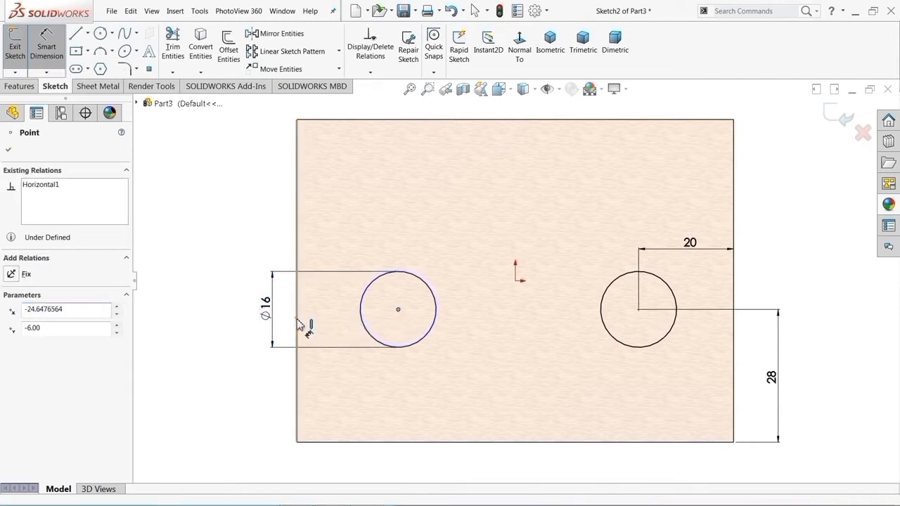
{"action": "left_click", "coordinate": [298, 321]}
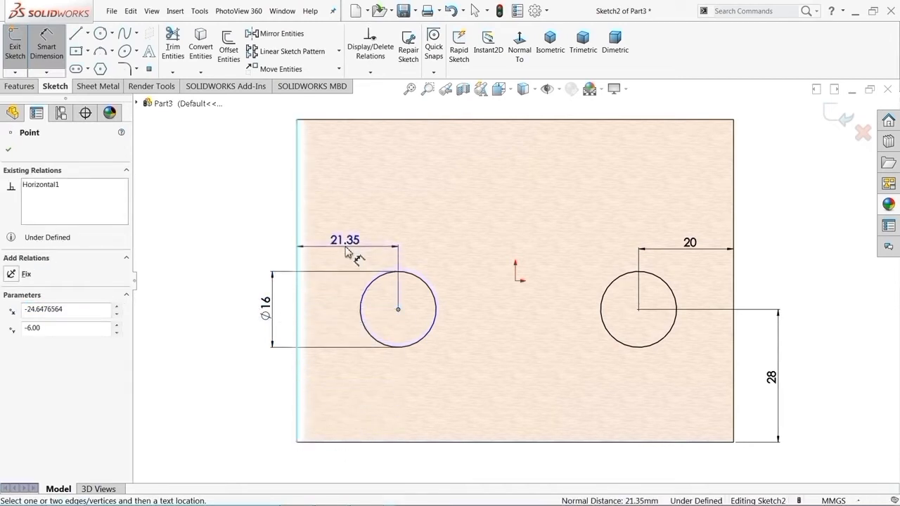
{"action": "left_click", "coordinate": [345, 252]}
{"action": "type", "text": "20"}
{"action": "key", "text": "Return"}
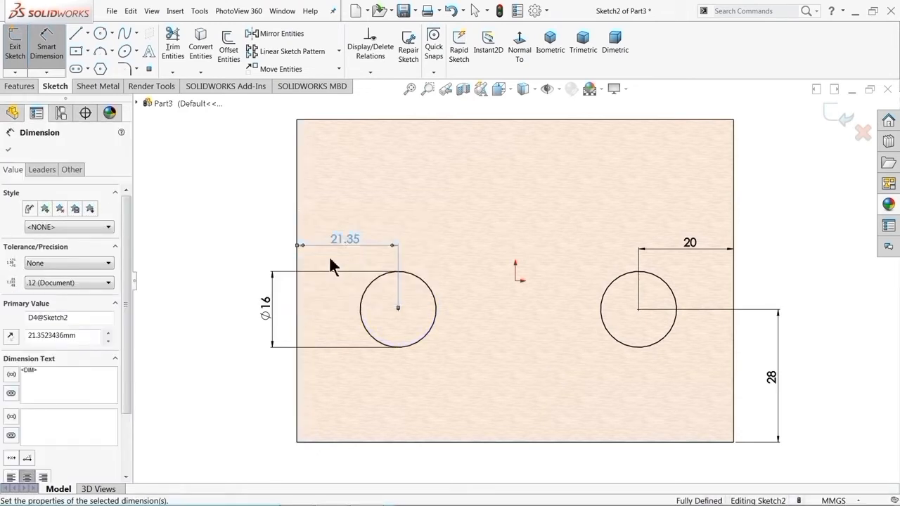
{"action": "right_click", "coordinate": [210, 202]}
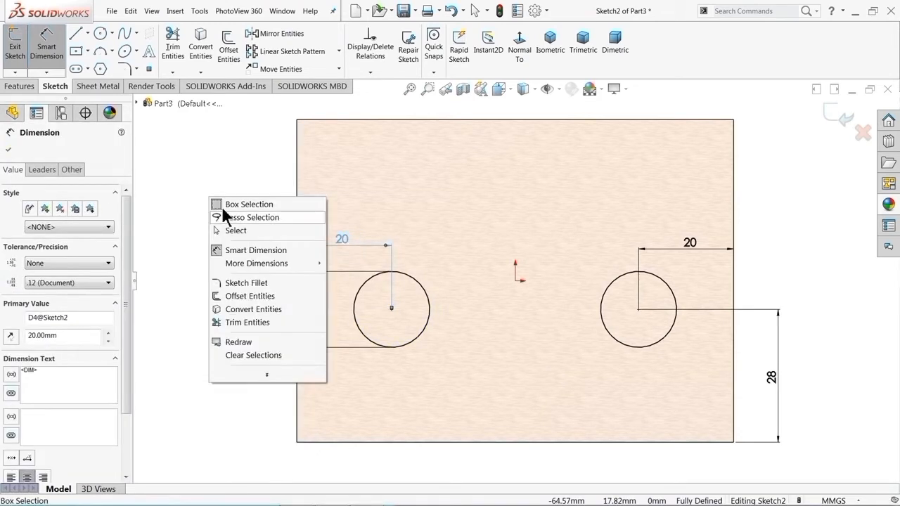
{"action": "left_click", "coordinate": [246, 233]}
Step: Move both 20 mm horizontal dimensions below the block's lower edge and exit the sketch
{"action": "left_click_drag", "start_coordinate": [338, 241], "coordinate": [353, 461]}
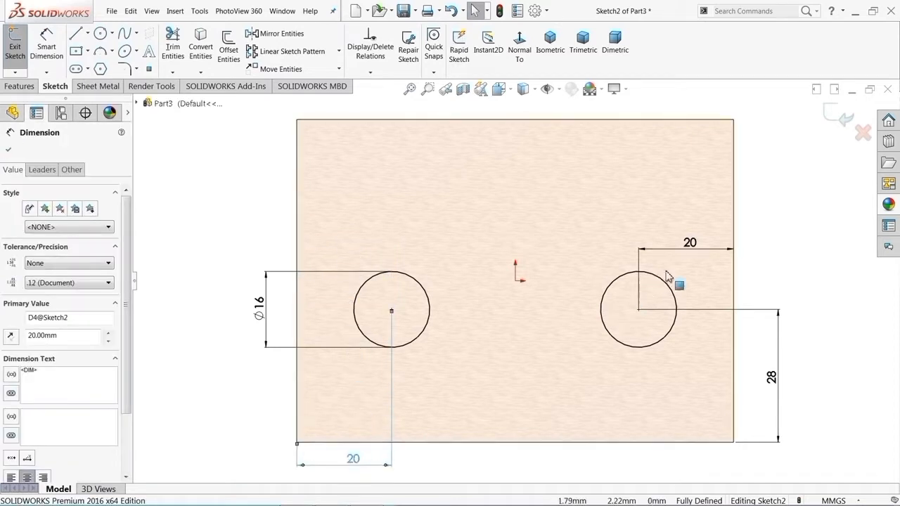
{"action": "left_click_drag", "start_coordinate": [689, 247], "coordinate": [668, 458]}
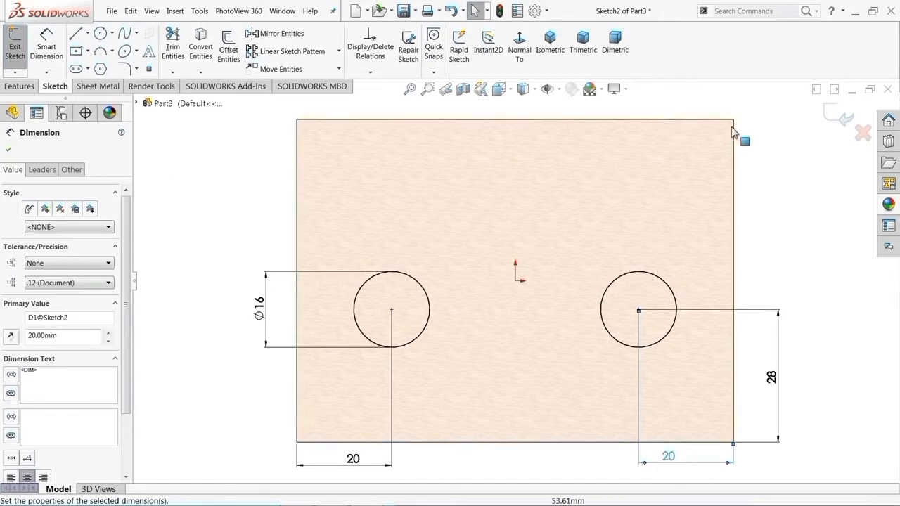
{"action": "left_click", "coordinate": [835, 114]}
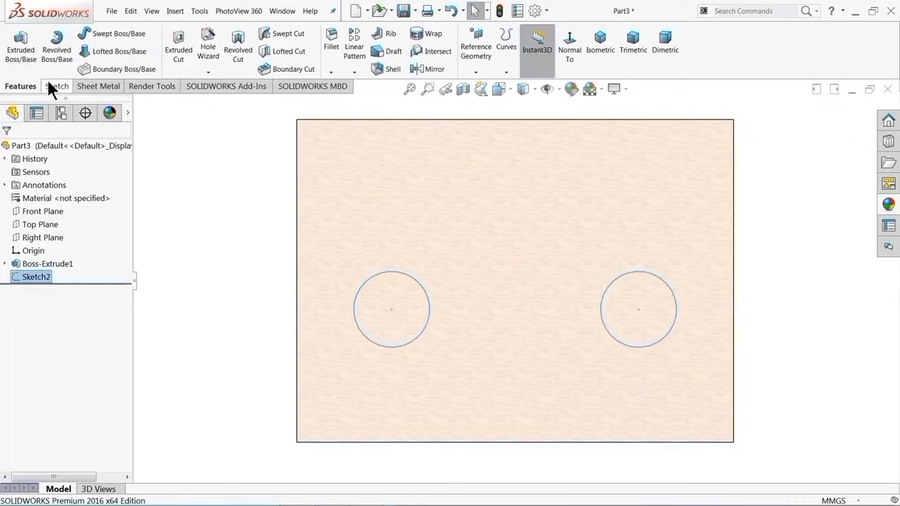
Step: Extrude-cut the two circles with the Through All end condition to make holes through the block
{"action": "left_click", "coordinate": [177, 46]}
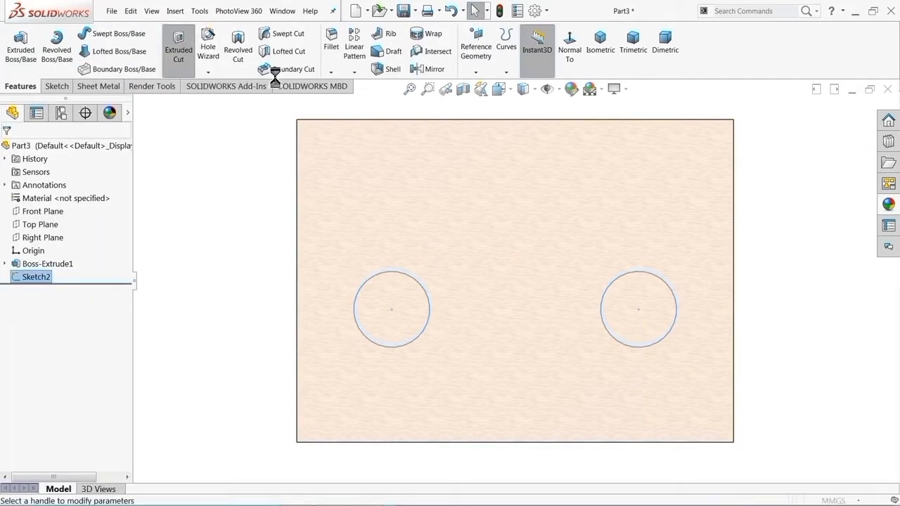
{"action": "left_click", "coordinate": [601, 51]}
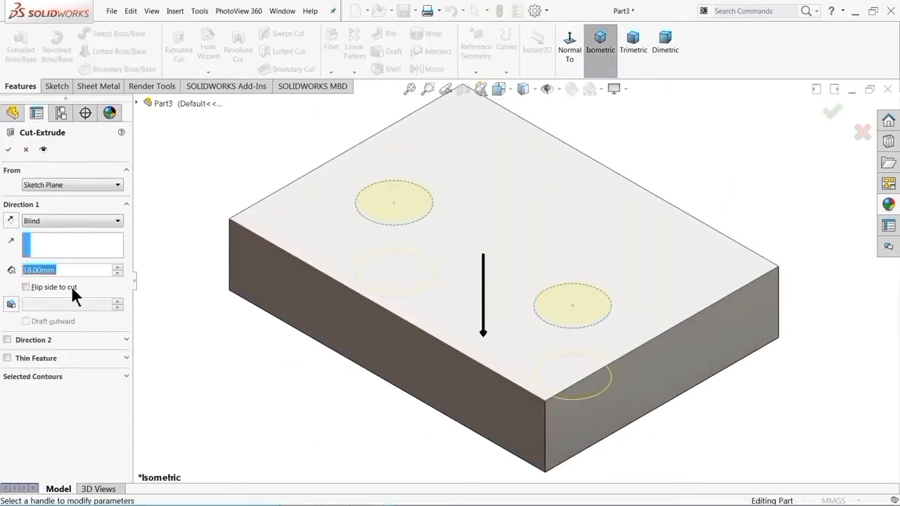
{"action": "left_click", "coordinate": [70, 221]}
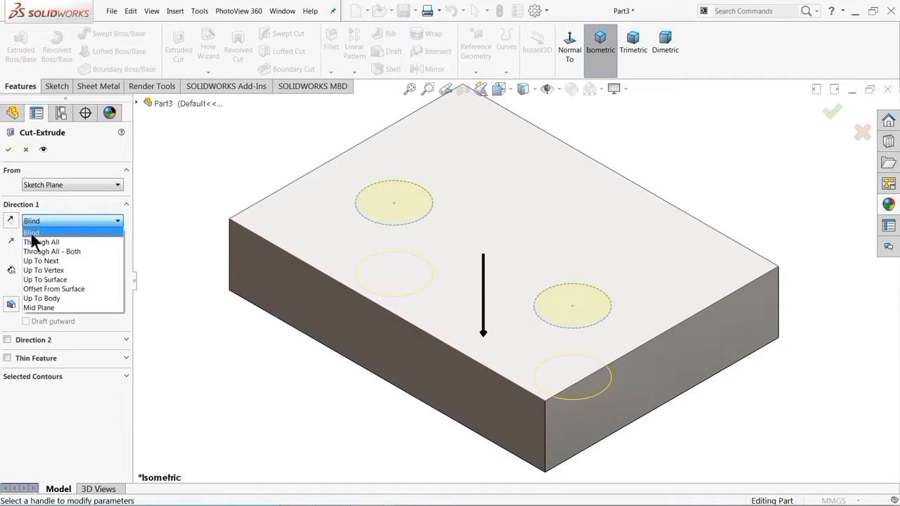
{"action": "left_click", "coordinate": [44, 241]}
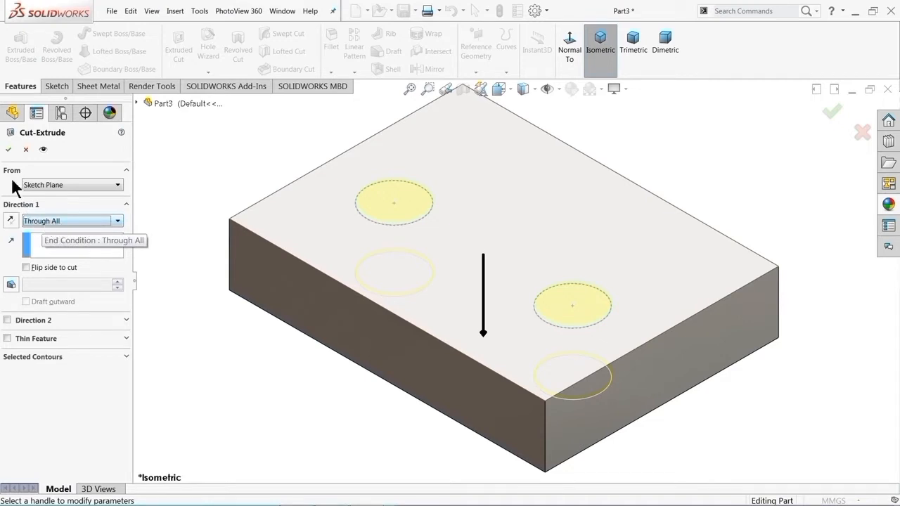
{"action": "left_click", "coordinate": [8, 150]}
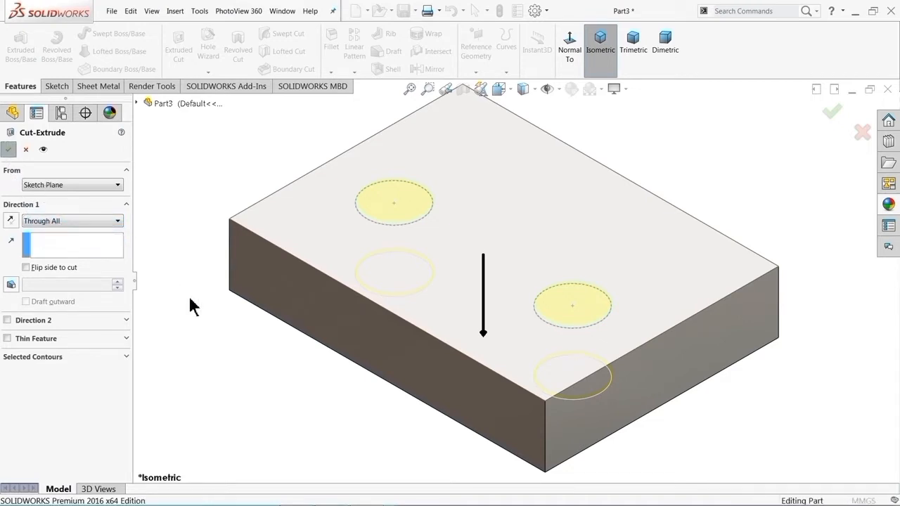
{"action": "mouse_move", "coordinate": [217, 328]}
{"action": "middle_mouse_down"}
{"action": "mouse_move", "coordinate": [237, 201]}
{"action": "mouse_move", "coordinate": [241, 319]}
{"action": "mouse_move", "coordinate": [217, 317]}
{"action": "mouse_move", "coordinate": [233, 331]}
{"action": "middle_mouse_up"}
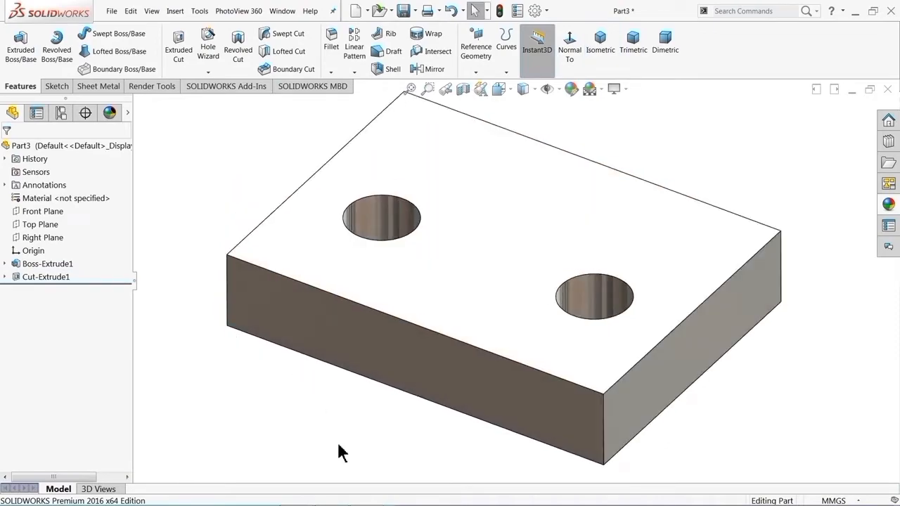
Step: Consult the bracket drawing in Windows Photo Viewer, and start a sketch on the block's 68 × 18 mm right end face in SOLIDWORKS, viewed normal to it
{"action": "key", "text": "alt+Tab"}
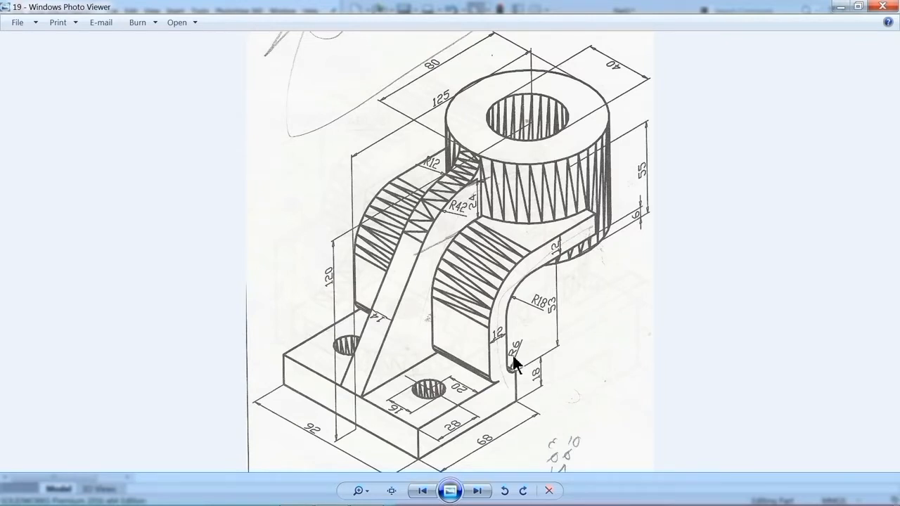
{"action": "left_click", "coordinate": [838, 6]}
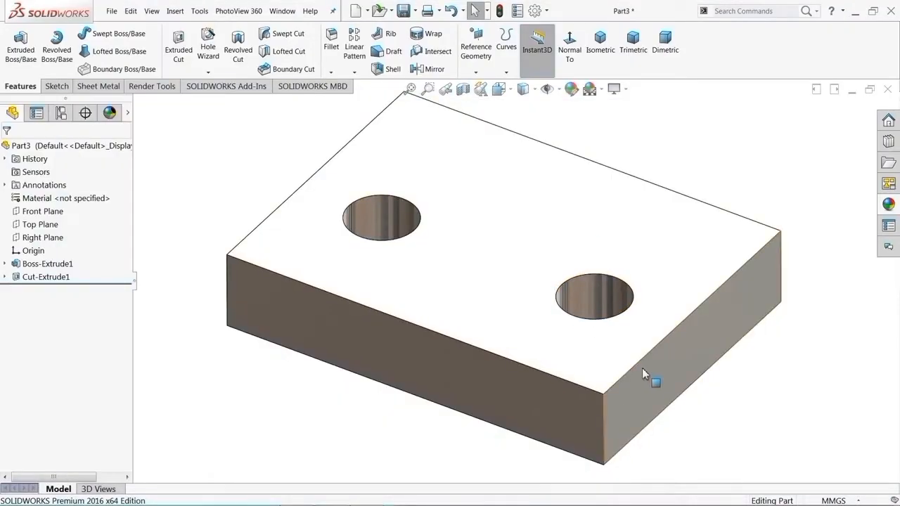
{"action": "left_click", "coordinate": [642, 369]}
{"action": "left_click", "coordinate": [680, 341]}
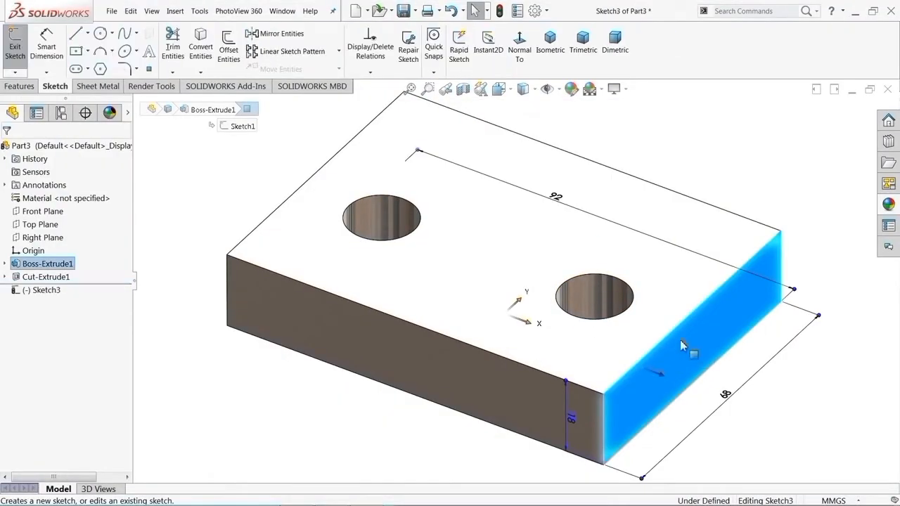
{"action": "left_click", "coordinate": [518, 49]}
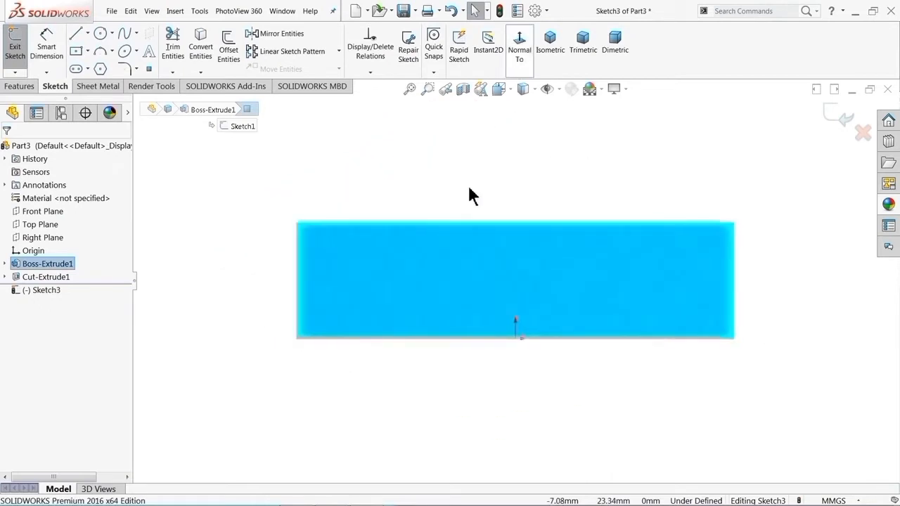
Step: Sketch a vertical line about 29 mm up from the block's top edge near its right end, continued by a horizontal line about 24 mm to the right
{"action": "scroll", "coordinate": [475, 200], "scroll_direction": "up", "scroll_amount": 3}
{"action": "scroll", "coordinate": [640, 190], "scroll_direction": "down", "scroll_amount": 3}
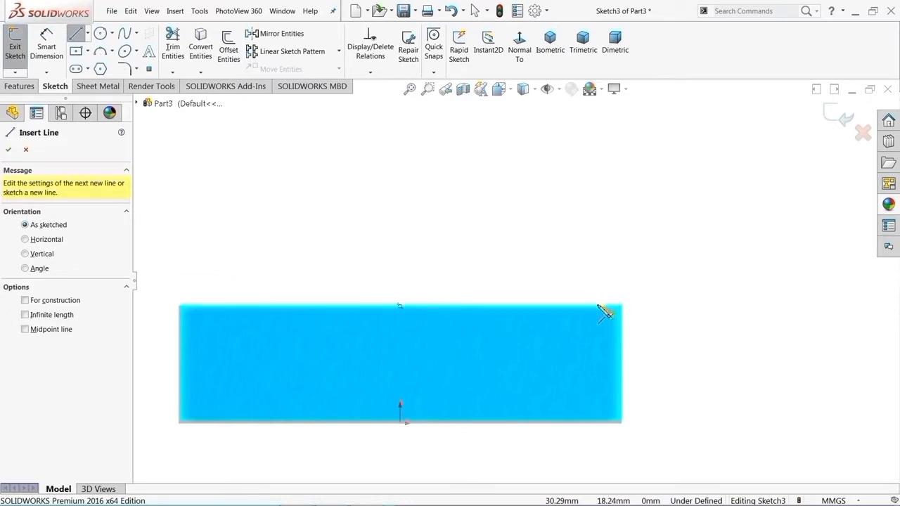
{"action": "left_click", "coordinate": [598, 306]}
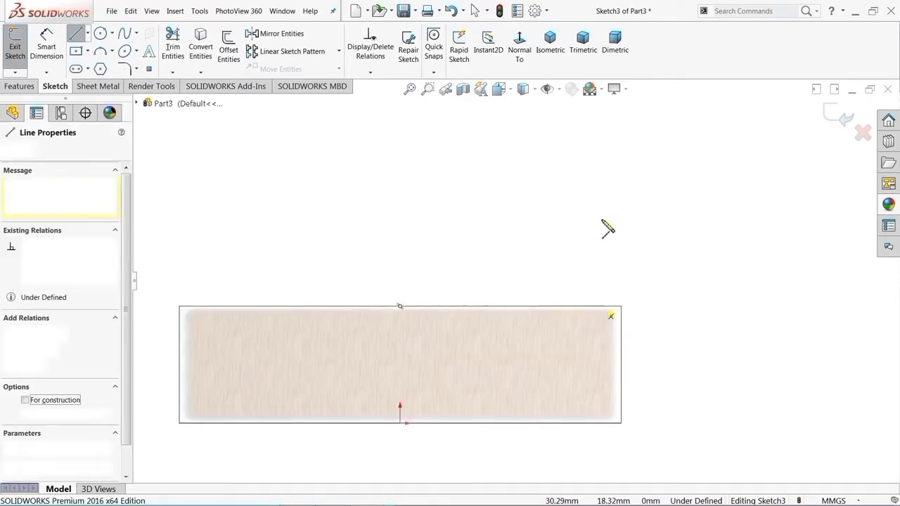
{"action": "left_click", "coordinate": [598, 115]}
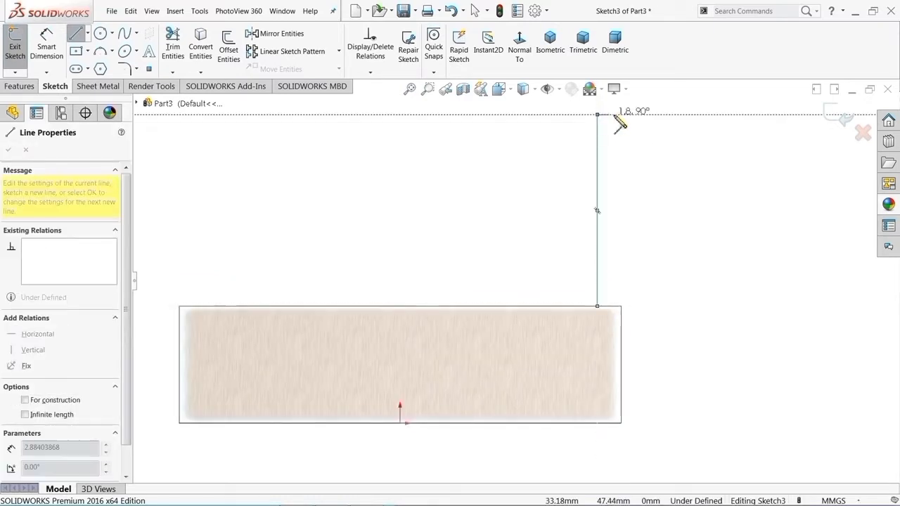
{"action": "left_click", "coordinate": [754, 115]}
{"action": "right_click", "coordinate": [746, 176]}
{"action": "left_click", "coordinate": [769, 176]}
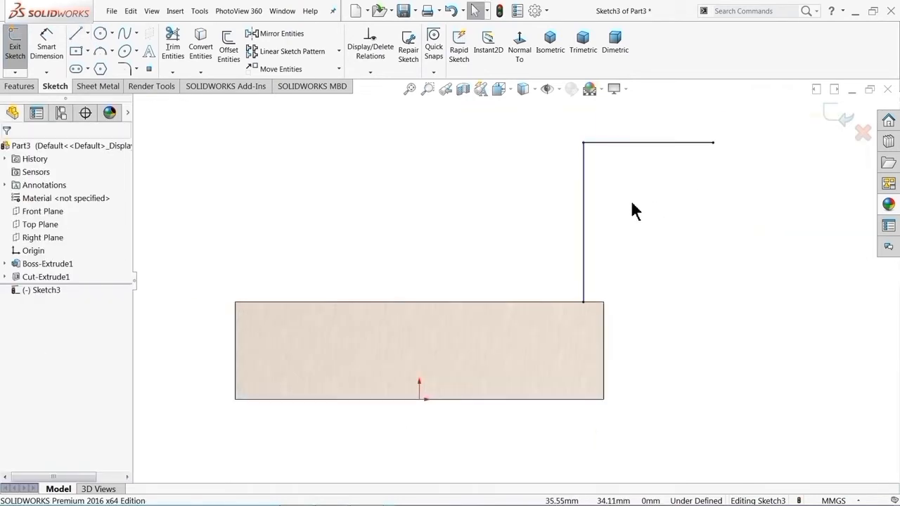
Step: Dimension the vertical line's lower endpoint 6 mm from the block's right edge
{"action": "left_click", "coordinate": [47, 51]}
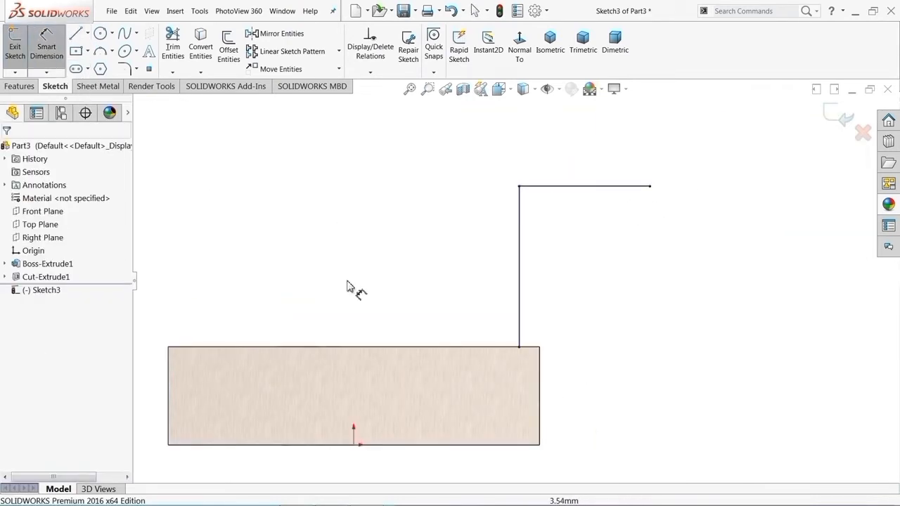
{"action": "scroll", "coordinate": [545, 356], "scroll_direction": "down", "scroll_amount": 2}
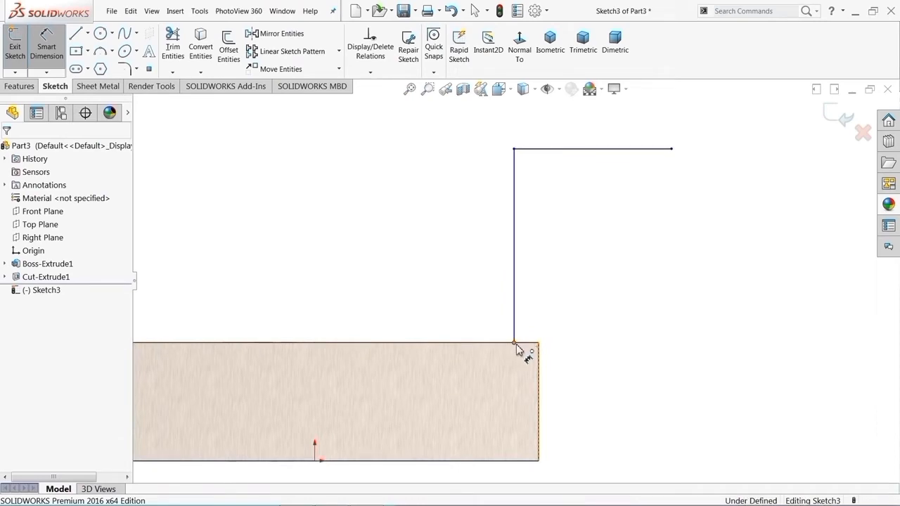
{"action": "left_click", "coordinate": [515, 344]}
{"action": "left_click", "coordinate": [539, 362]}
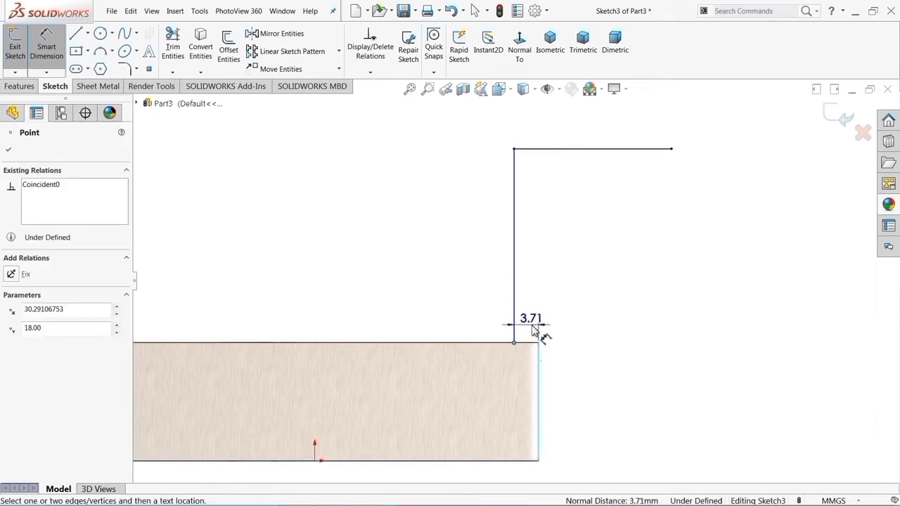
{"action": "left_click", "coordinate": [532, 330]}
{"action": "type", "text": "6"}
{"action": "key", "text": "Return"}
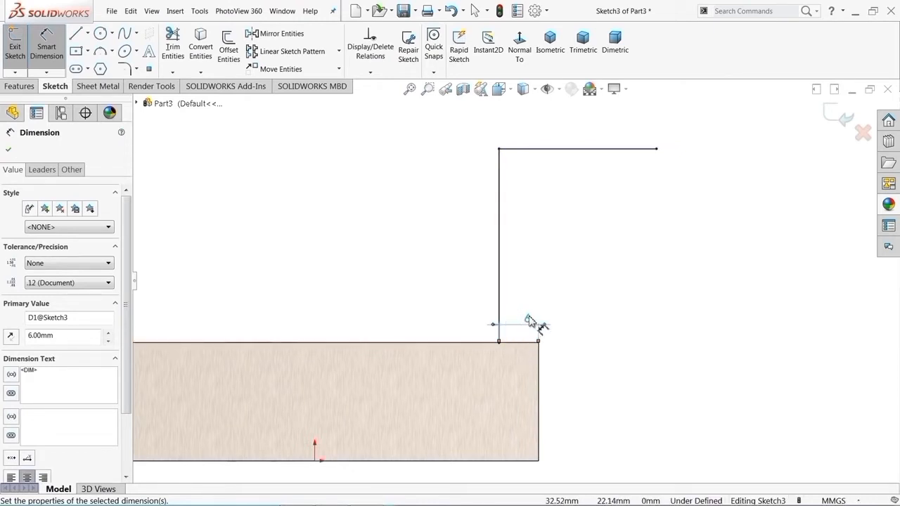
Step: Dimension the vertical line's length to 53 mm
{"action": "left_click", "coordinate": [501, 239]}
{"action": "left_click", "coordinate": [716, 235]}
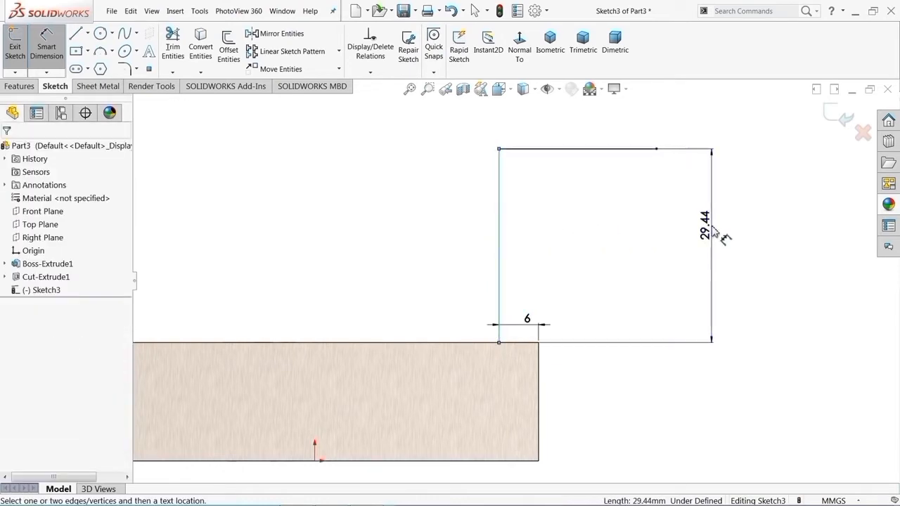
{"action": "type", "text": "53"}
{"action": "key", "text": "Return"}
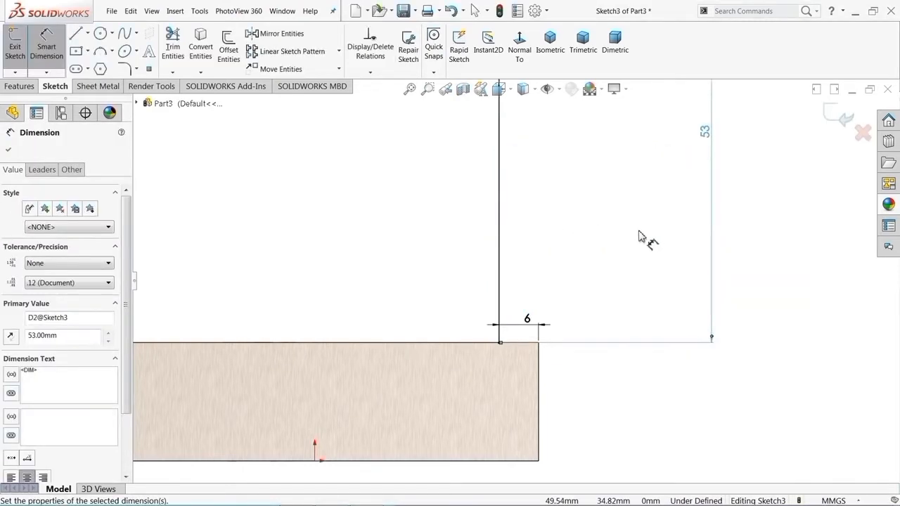
Step: Dimension the horizontal line's length to 63 mm
{"action": "scroll", "coordinate": [636, 224], "scroll_direction": "up", "scroll_amount": 1}
{"action": "scroll", "coordinate": [630, 213], "scroll_direction": "up", "scroll_amount": 3}
{"action": "scroll", "coordinate": [588, 177], "scroll_direction": "down", "scroll_amount": 1}
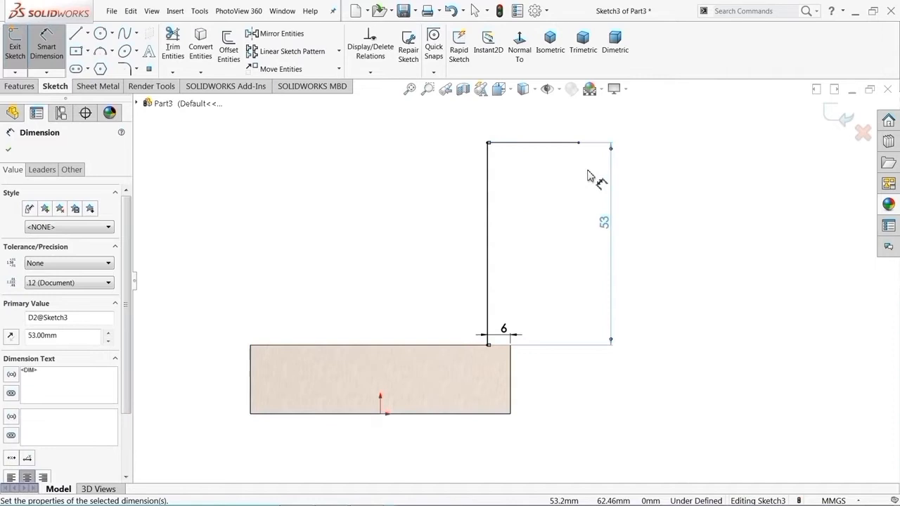
{"action": "left_click", "coordinate": [551, 146]}
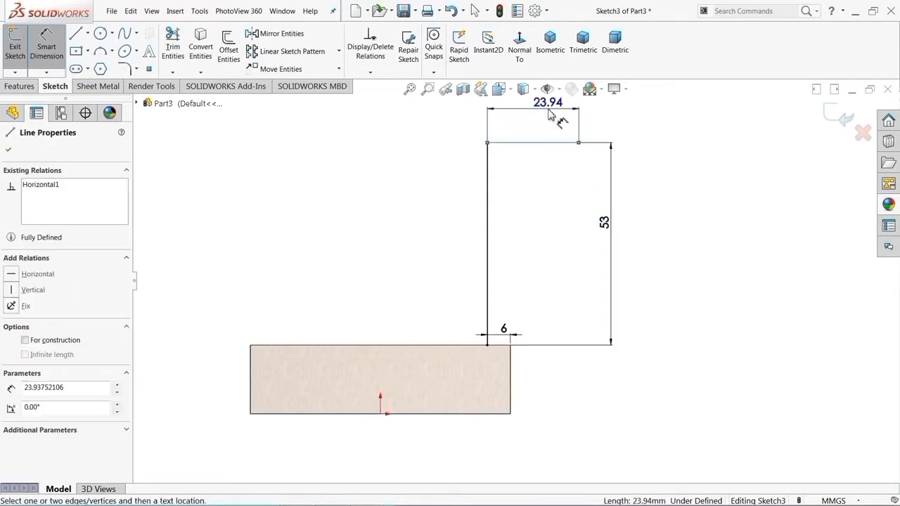
{"action": "left_click", "coordinate": [550, 114]}
{"action": "type", "text": "63"}
{"action": "key", "text": "Return"}
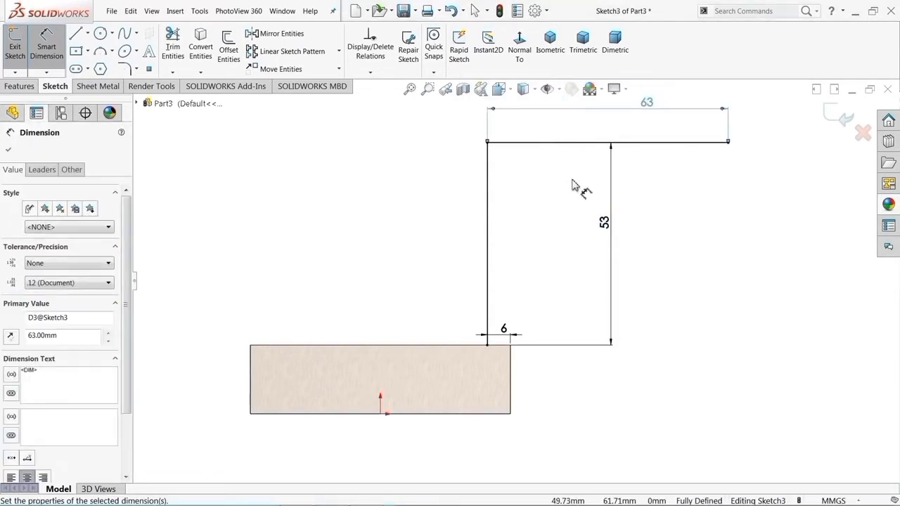
{"action": "scroll", "coordinate": [492, 204], "scroll_direction": "up", "scroll_amount": 1}
{"action": "key", "text": "Escape"}
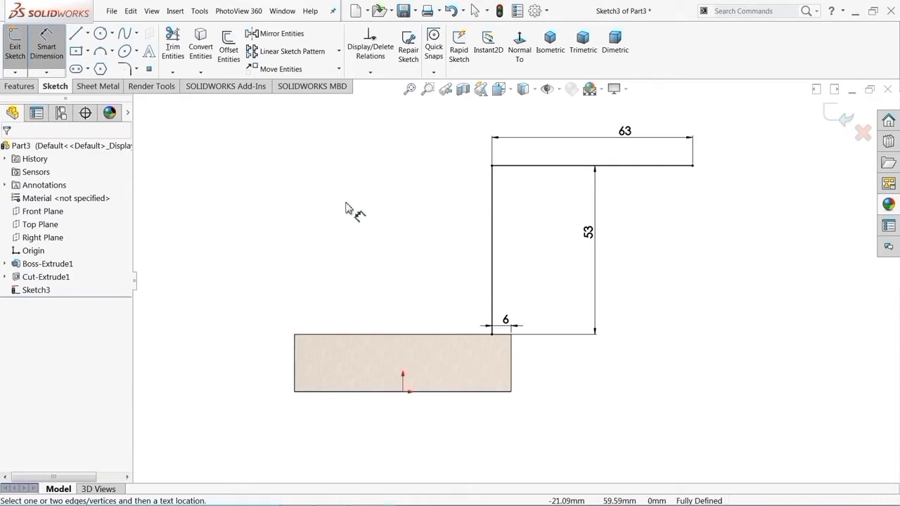
Step: Apply an 18 mm sketch fillet to the corner between the vertical and horizontal lines
{"action": "left_click", "coordinate": [126, 70]}
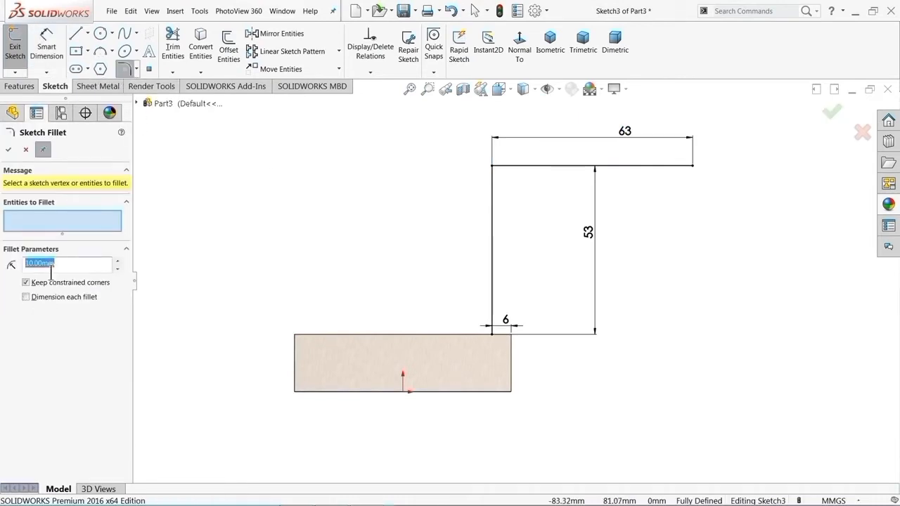
{"action": "type", "text": "18"}
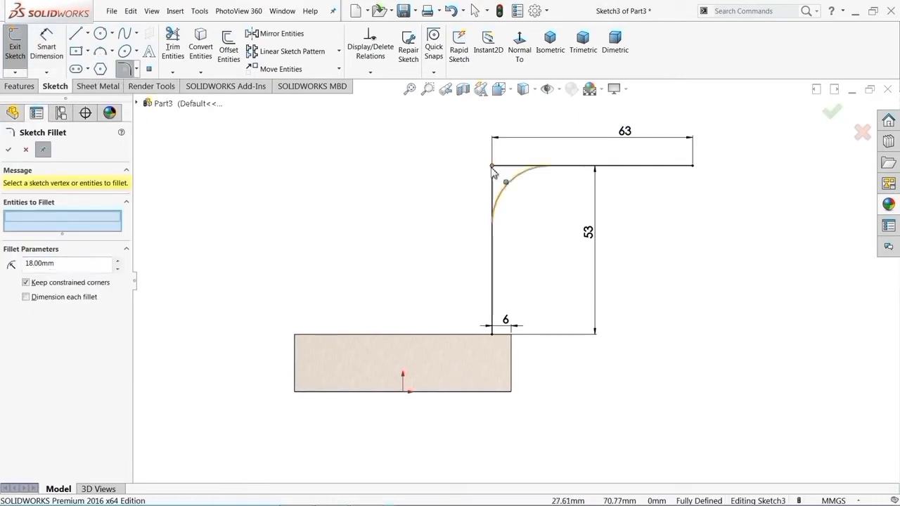
{"action": "left_click", "coordinate": [492, 167]}
{"action": "left_click", "coordinate": [8, 150]}
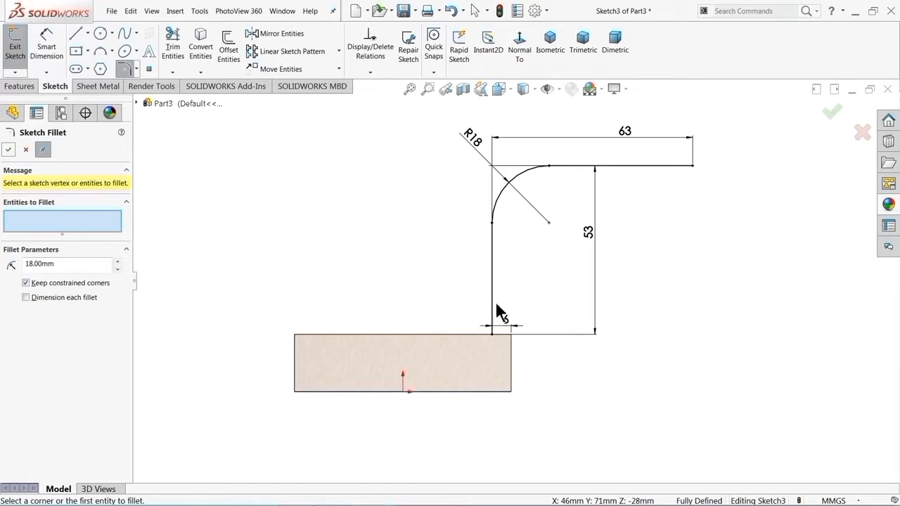
{"action": "left_click", "coordinate": [8, 150]}
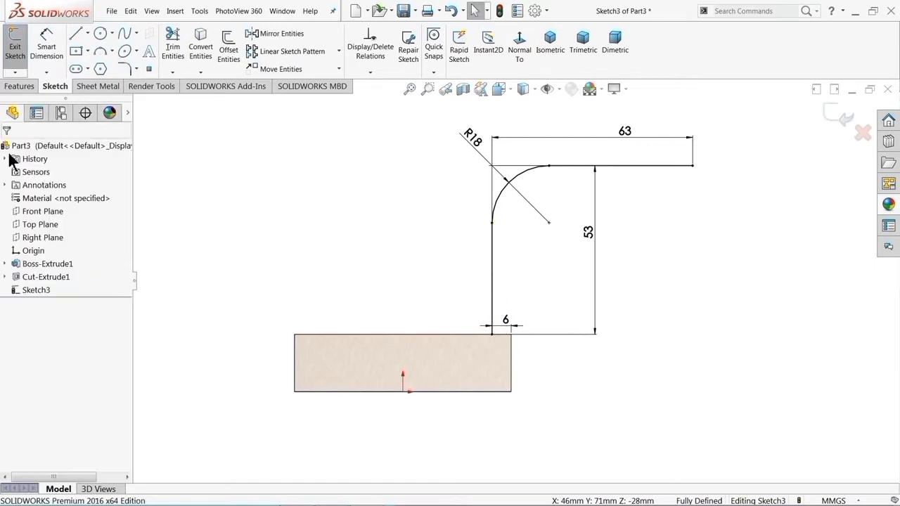
Step: Offset the connected arm profile 12 mm to its outer side, reversing the default offset direction
{"action": "left_click", "coordinate": [229, 53]}
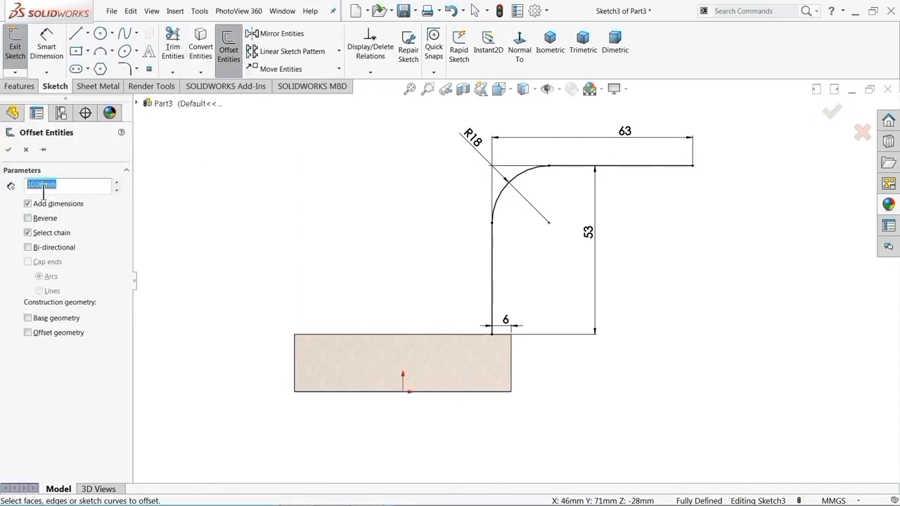
{"action": "type", "text": "12"}
{"action": "left_click", "coordinate": [492, 255]}
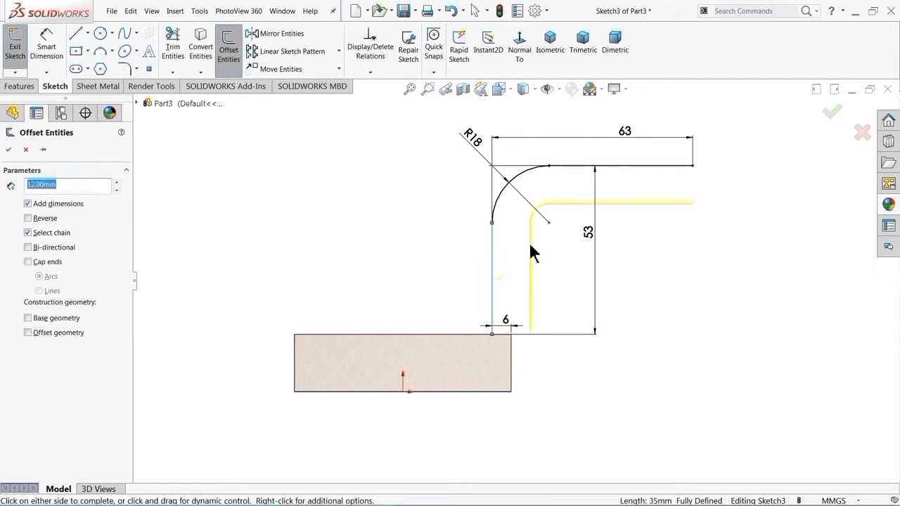
{"action": "left_click", "coordinate": [27, 219]}
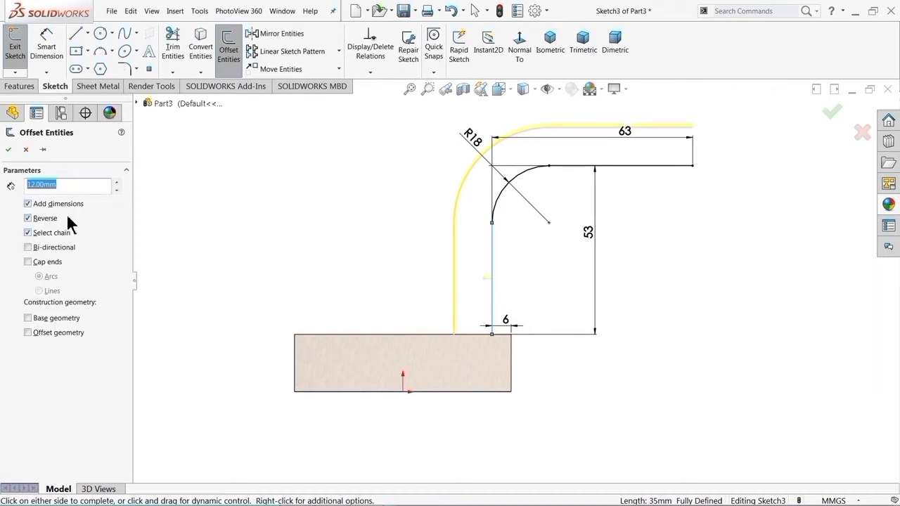
{"action": "left_click", "coordinate": [9, 150]}
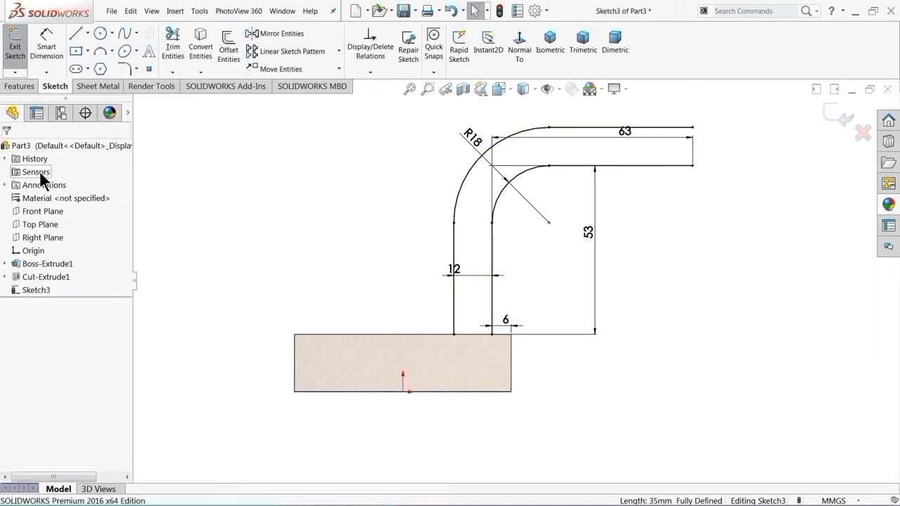
Step: Close the arm profile with a line across its lower end on the block and another across its free end
{"action": "left_click", "coordinate": [74, 35]}
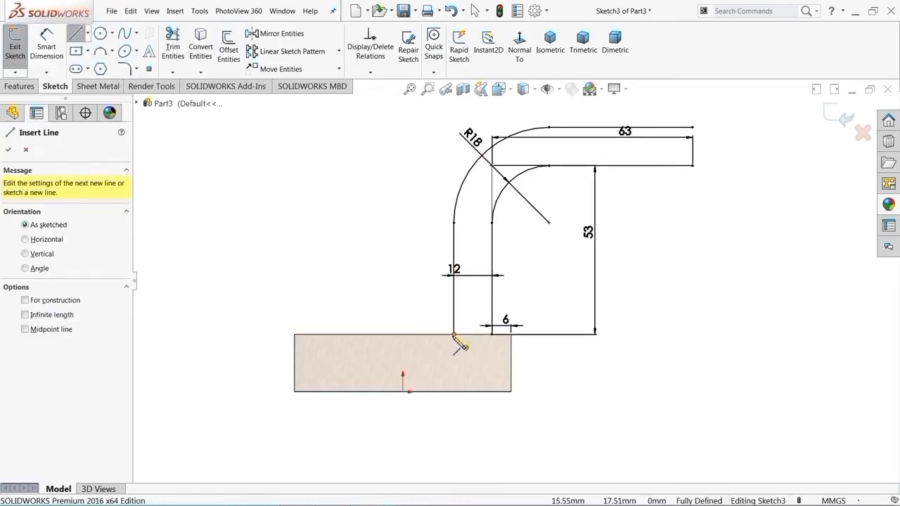
{"action": "left_click_drag", "start_coordinate": [454, 334], "coordinate": [491, 334]}
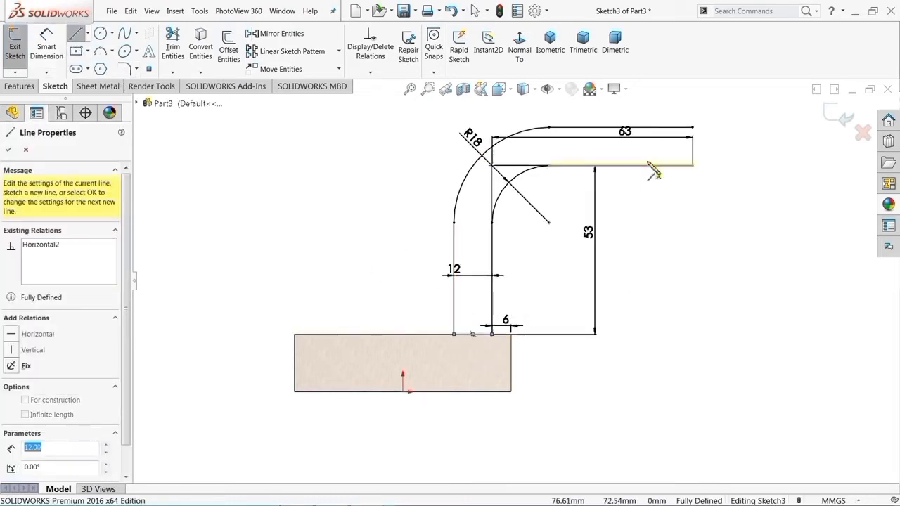
{"action": "mouse_move", "coordinate": [694, 130]}
{"action": "left_mouse_down"}
{"action": "mouse_move", "coordinate": [707, 149]}
{"action": "mouse_move", "coordinate": [703, 173]}
{"action": "left_mouse_up"}
{"action": "right_click", "coordinate": [728, 159]}
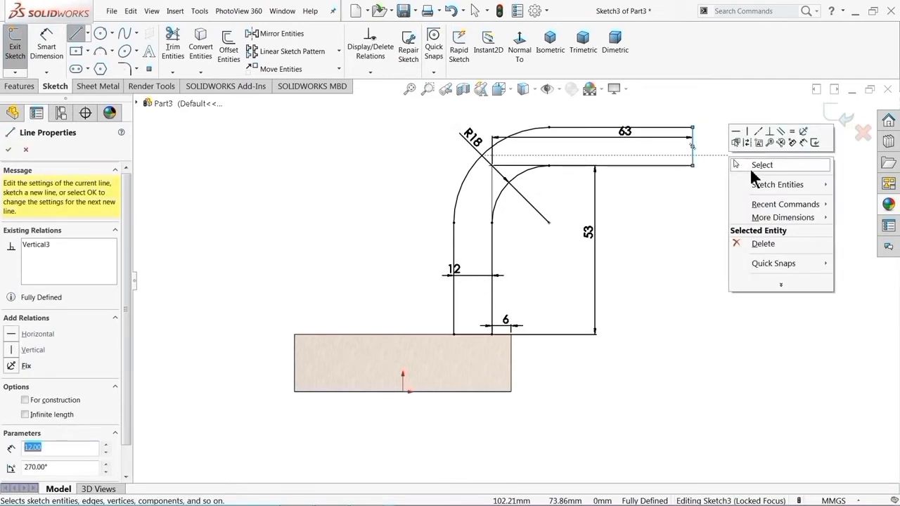
{"action": "left_click", "coordinate": [750, 163]}
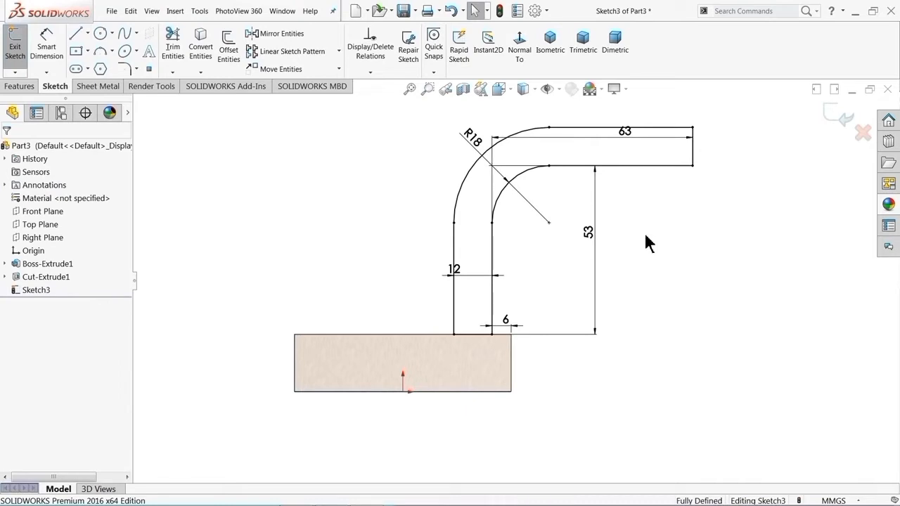
Step: Reposition the 63 mm dimension above the arm profile and shift the 53 mm dimension farther from the vertical section
{"action": "left_click", "coordinate": [624, 132]}
{"action": "left_click_drag", "start_coordinate": [628, 135], "coordinate": [613, 107]}
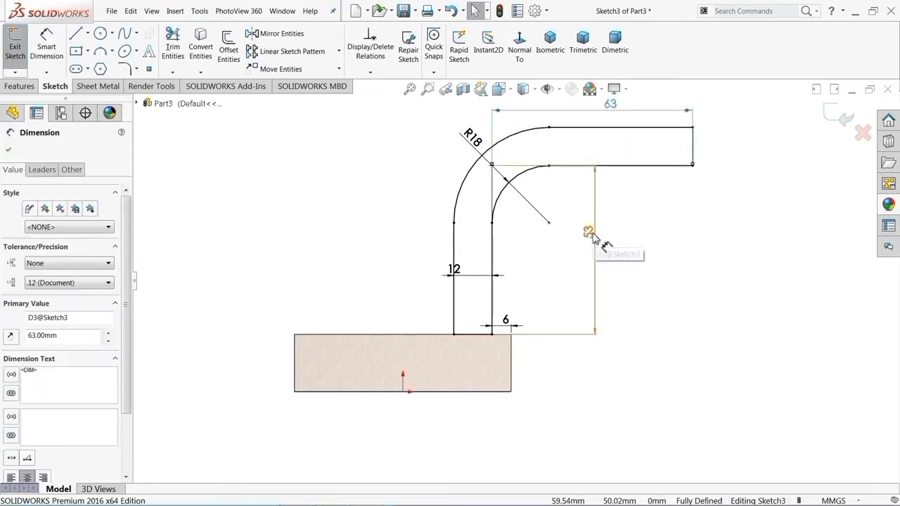
{"action": "left_click_drag", "start_coordinate": [586, 239], "coordinate": [606, 240]}
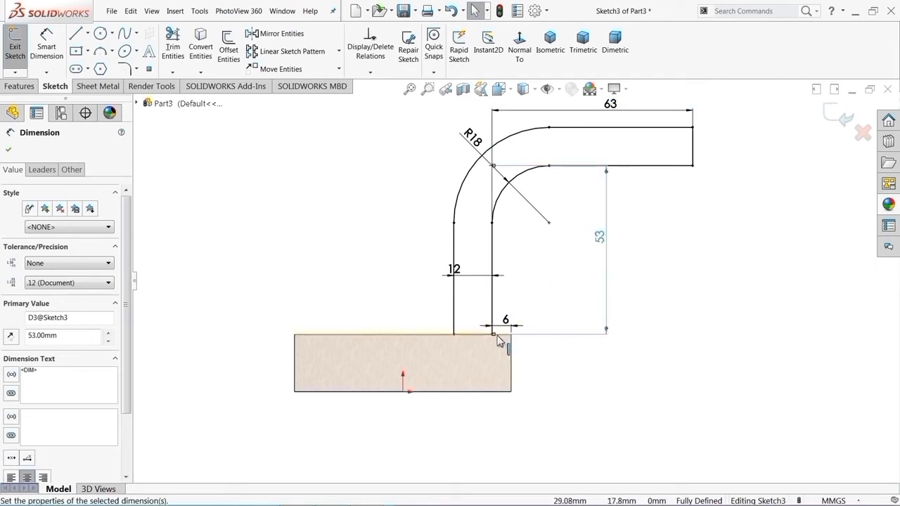
Step: Apply a 6 mm sketch fillet to the arm profile's lower outer corner, where it meets the block
{"action": "scroll", "coordinate": [485, 345], "scroll_direction": "down", "scroll_amount": 3}
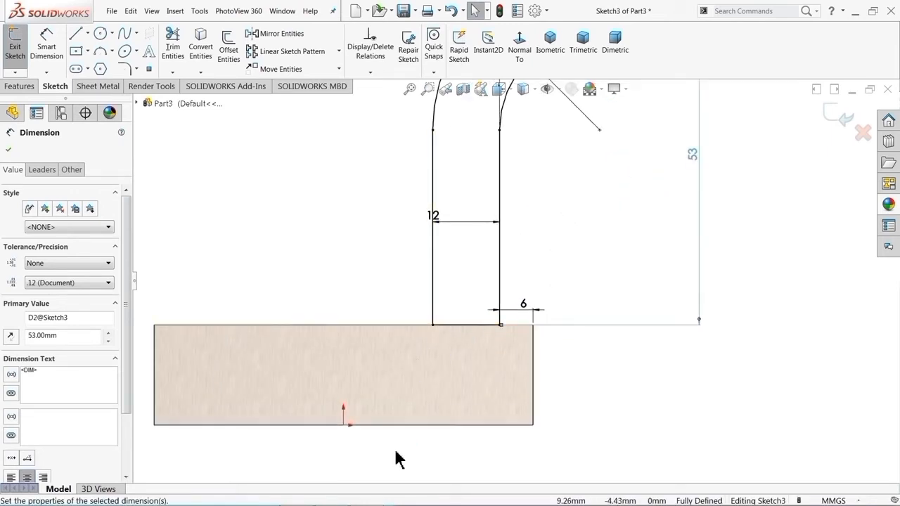
{"action": "left_click", "coordinate": [124, 69]}
{"action": "type", "text": "6.00mm"}
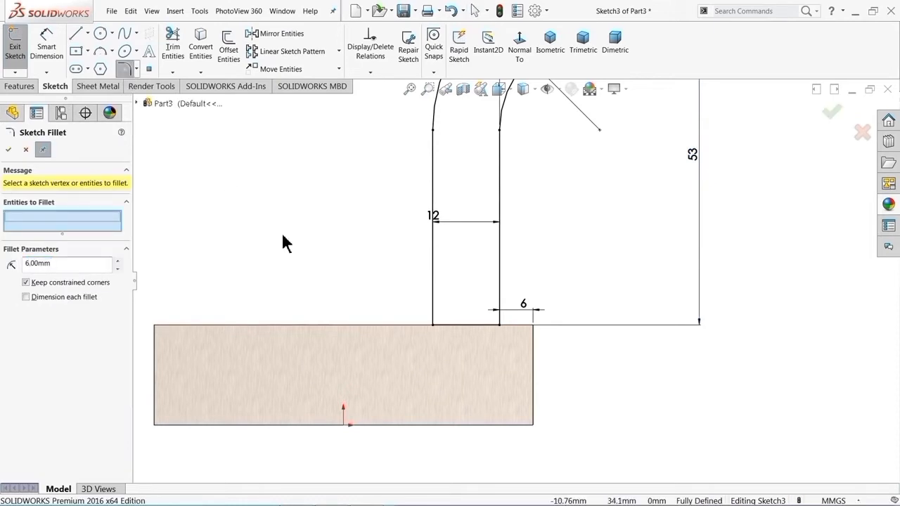
{"action": "left_click", "coordinate": [433, 326]}
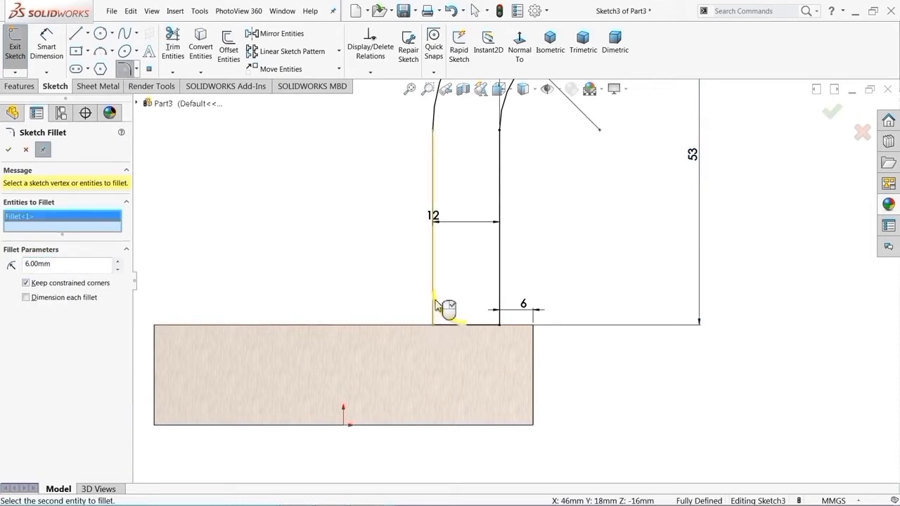
{"action": "left_click", "coordinate": [7, 150]}
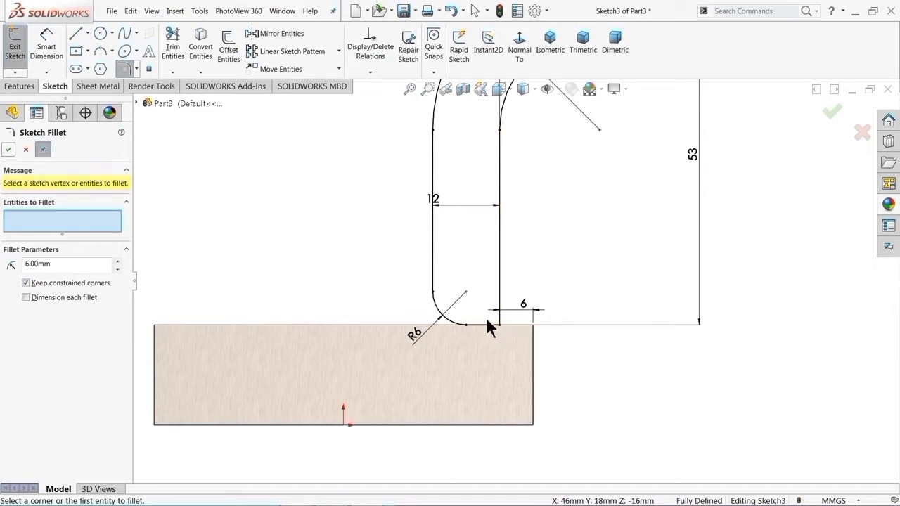
{"action": "scroll", "coordinate": [500, 283], "scroll_direction": "up", "scroll_amount": 5}
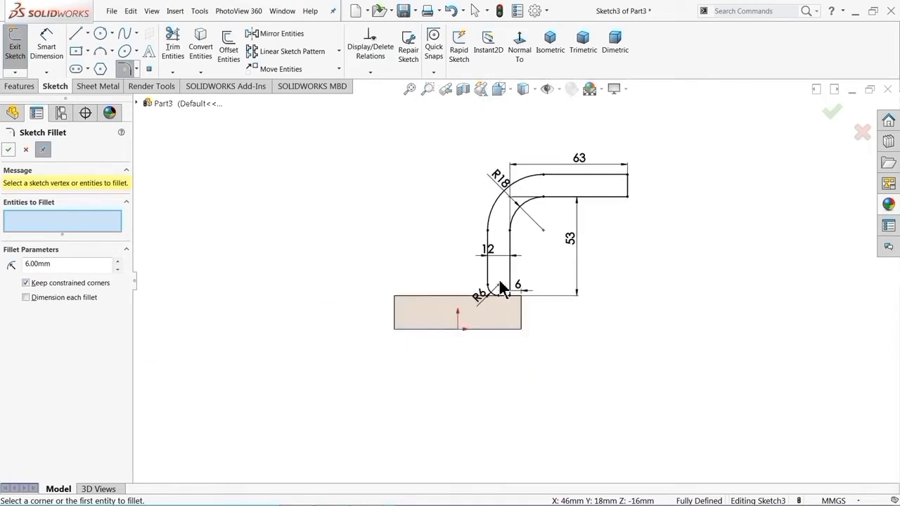
{"action": "scroll", "coordinate": [513, 211], "scroll_direction": "down", "scroll_amount": 2}
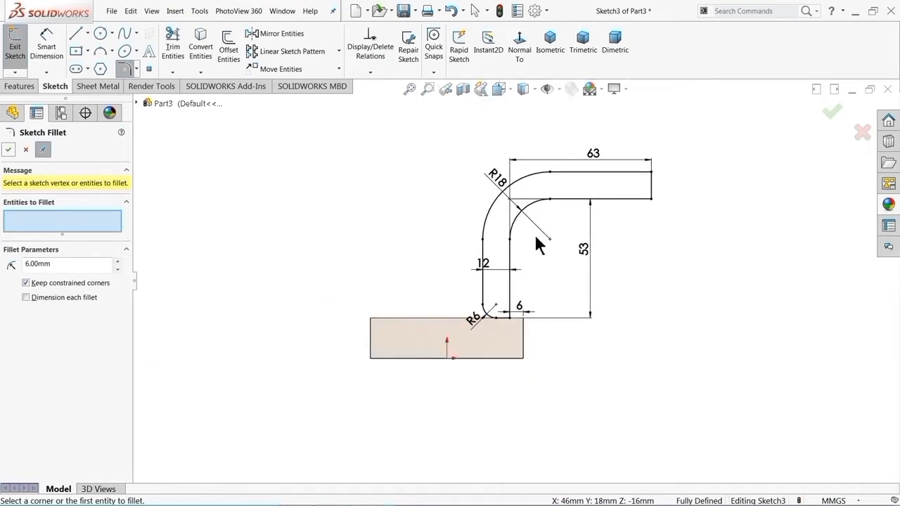
{"action": "left_click", "coordinate": [8, 151]}
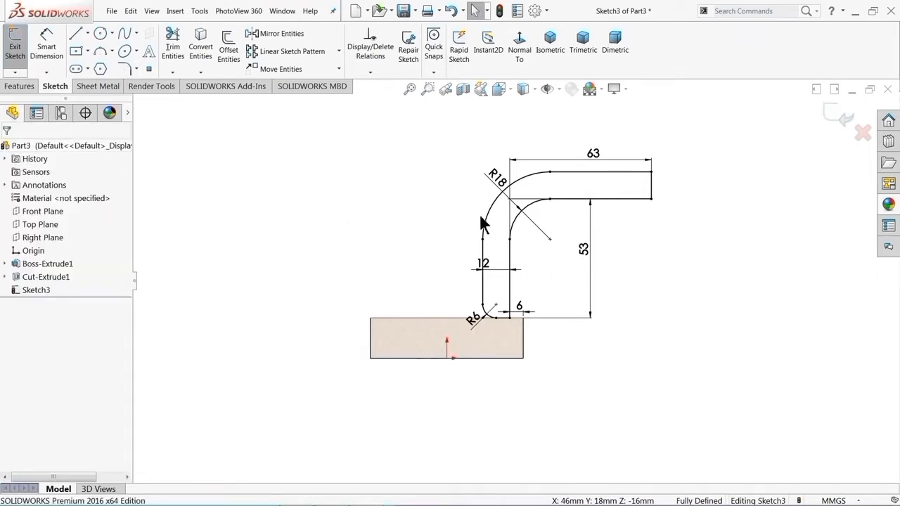
Step: Start a boss extrusion of the closed arm profile in isometric view, with its direction reversed to run across the base
{"action": "left_click", "coordinate": [17, 86]}
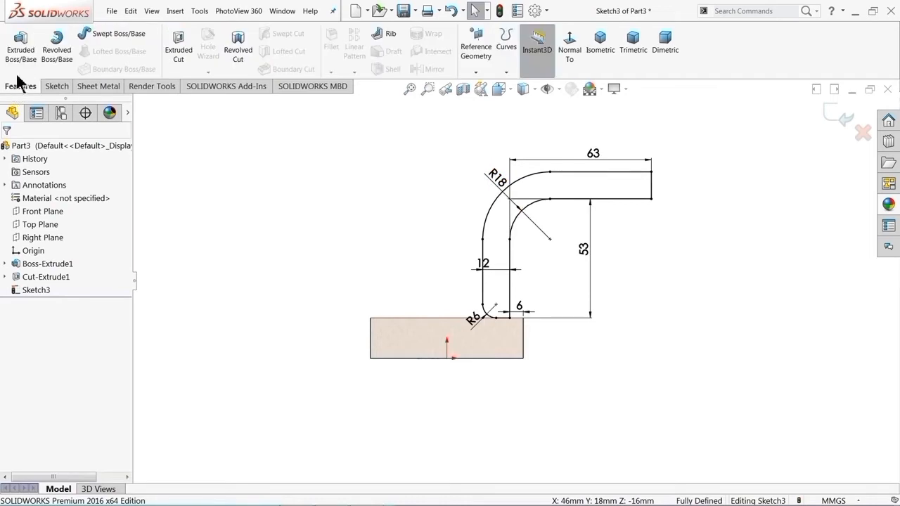
{"action": "left_click", "coordinate": [20, 47]}
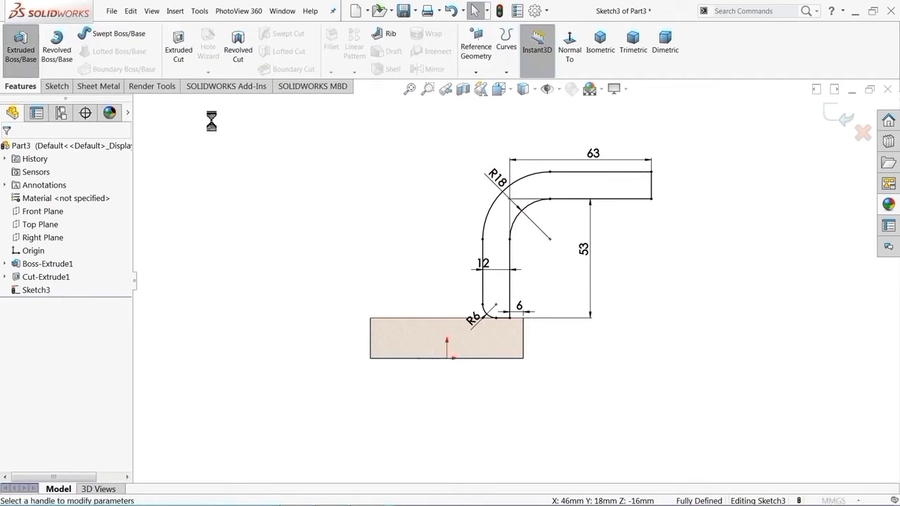
{"action": "left_click", "coordinate": [598, 44]}
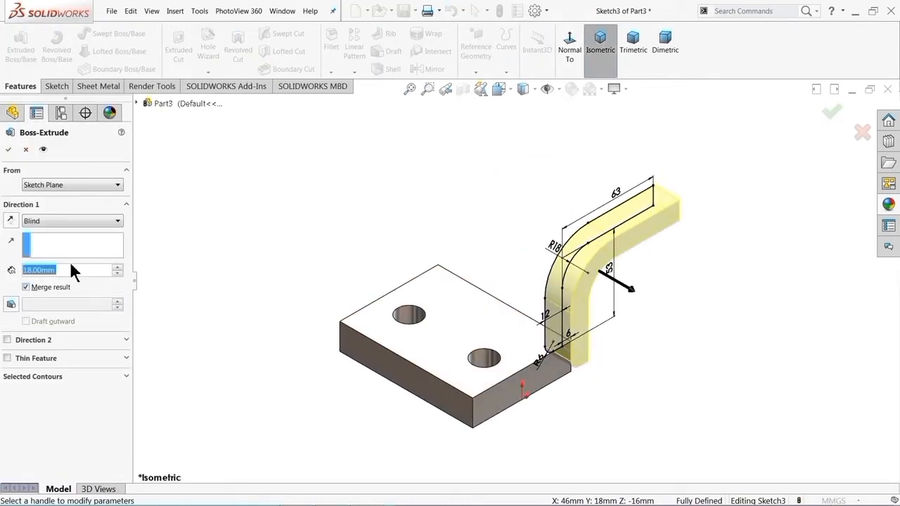
{"action": "left_click", "coordinate": [10, 220]}
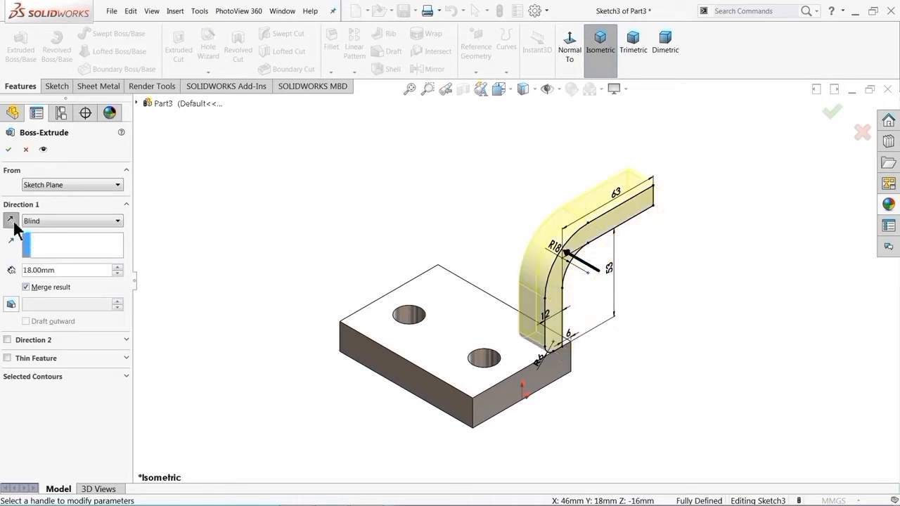
{"action": "left_click", "coordinate": [45, 222]}
{"action": "left_click", "coordinate": [51, 237]}
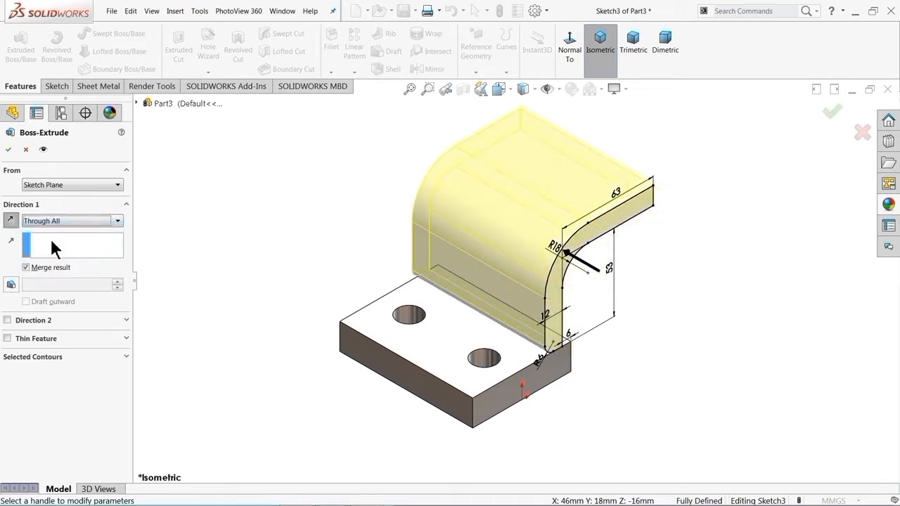
{"action": "left_click", "coordinate": [62, 220]}
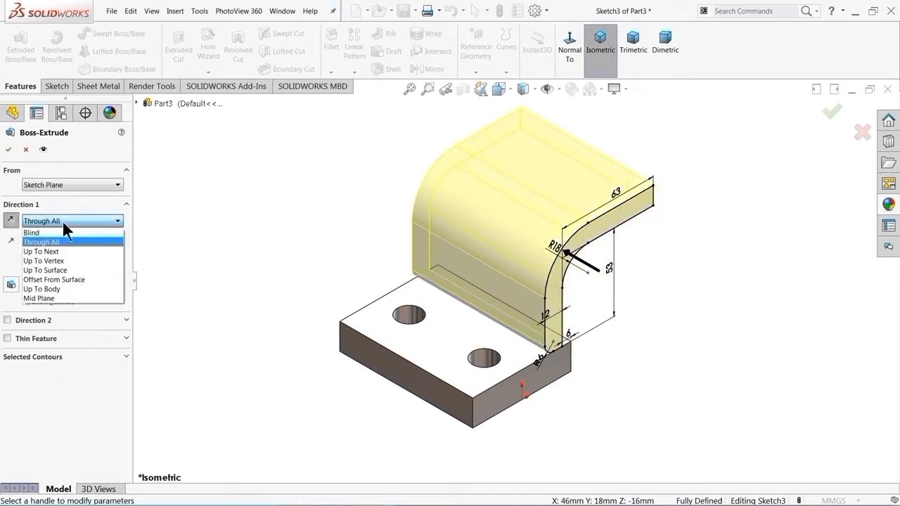
{"action": "left_click", "coordinate": [45, 228]}
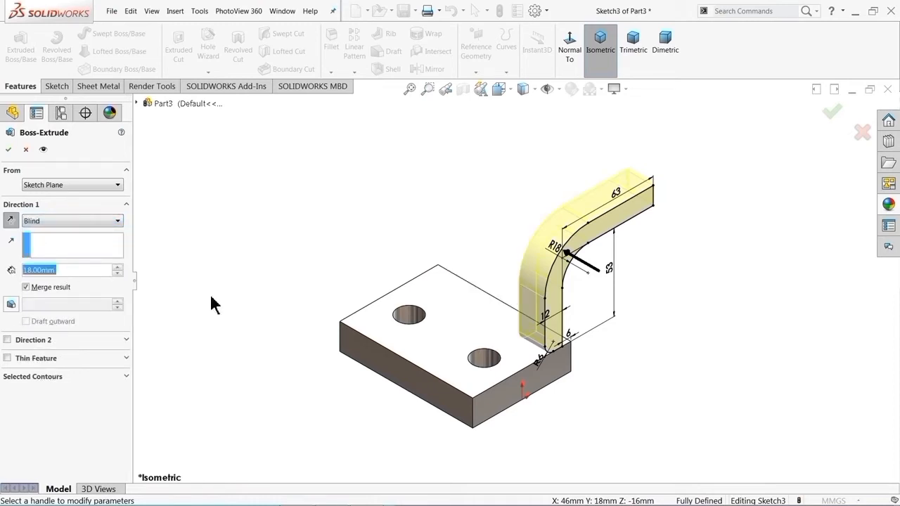
Step: Set the arm's blind extrusion depth to 92 mm and finish the extrusion merged with the base
{"action": "type", "text": "92"}
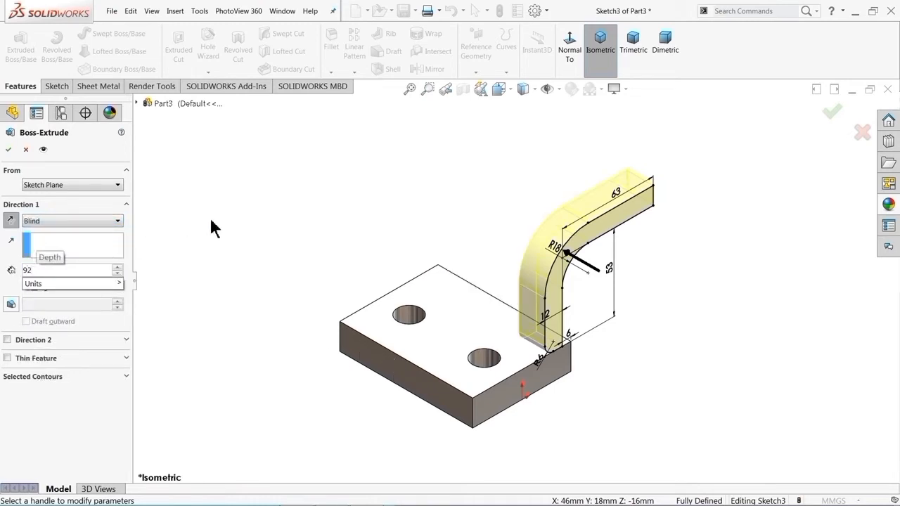
{"action": "key", "text": "Return"}
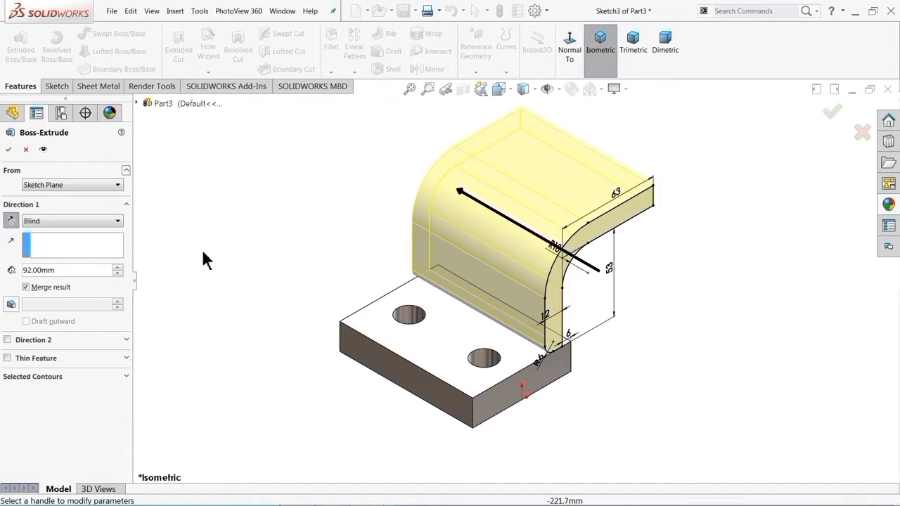
{"action": "mouse_move", "coordinate": [217, 305]}
{"action": "middle_mouse_down"}
{"action": "mouse_move", "coordinate": [257, 310]}
{"action": "mouse_move", "coordinate": [209, 301]}
{"action": "mouse_move", "coordinate": [224, 301]}
{"action": "middle_mouse_up"}
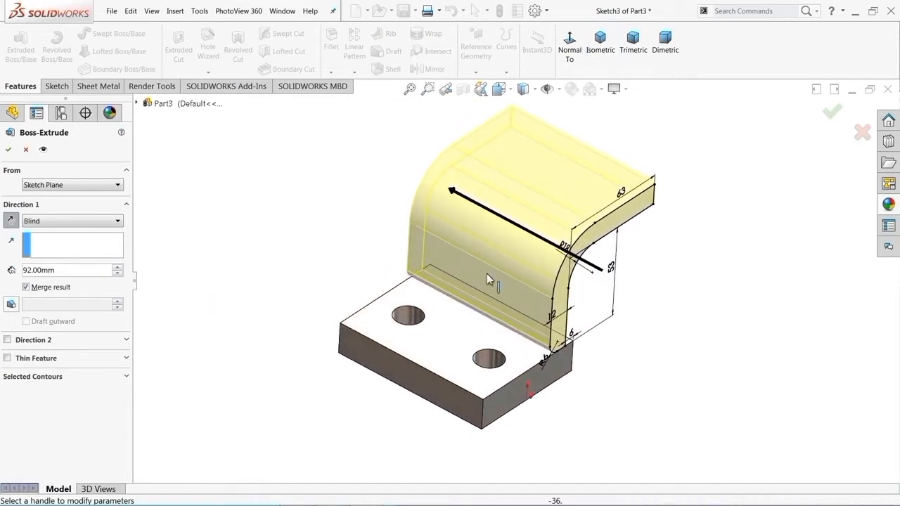
{"action": "scroll", "coordinate": [486, 273], "scroll_direction": "down", "scroll_amount": 3}
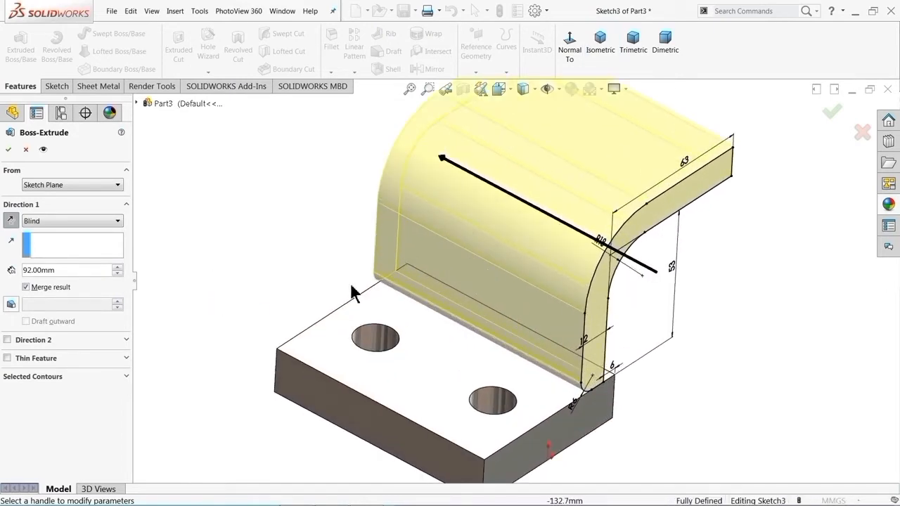
{"action": "left_click", "coordinate": [9, 152]}
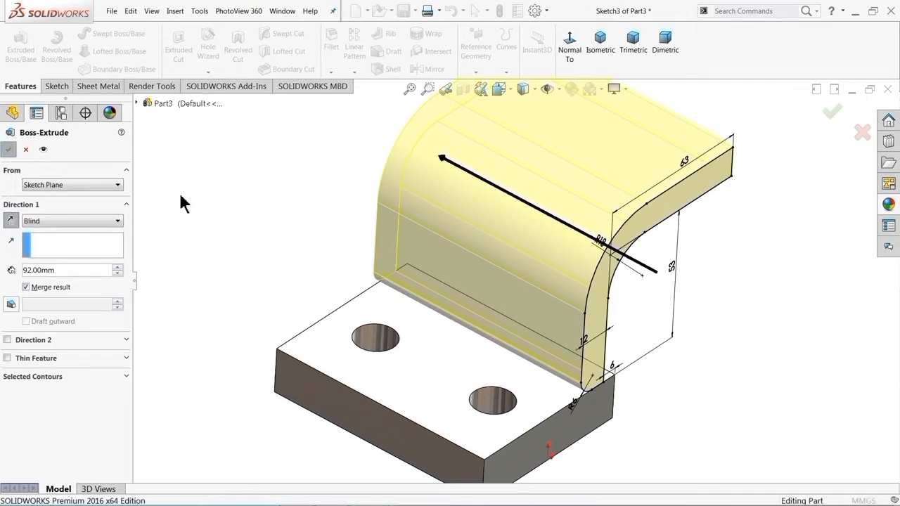
Step: Fillet the edge where the arm meets the base's narrow ledge under the overhang with a 6 mm radius
{"action": "middle_click_drag", "start_coordinate": [237, 251], "coordinate": [195, 255]}
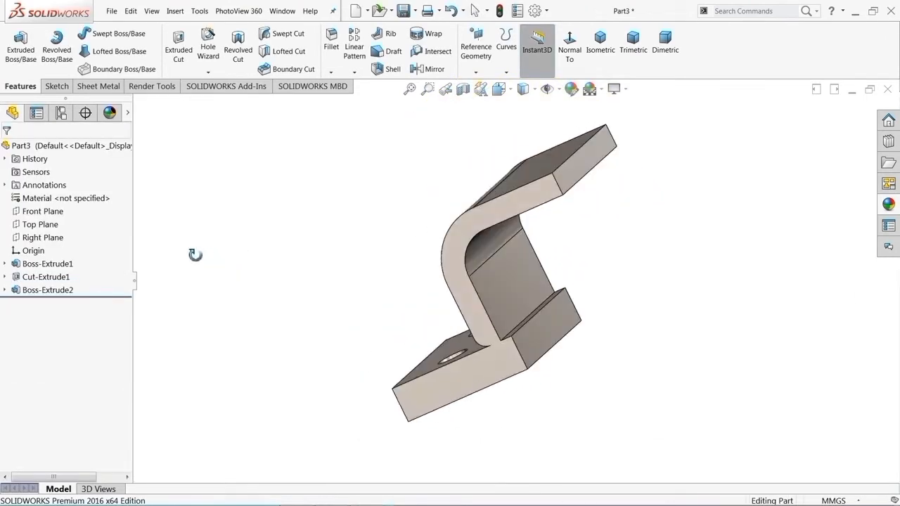
{"action": "middle_click_drag", "start_coordinate": [312, 291], "coordinate": [326, 297]}
{"action": "scroll", "coordinate": [478, 321], "scroll_direction": "down", "scroll_amount": 3}
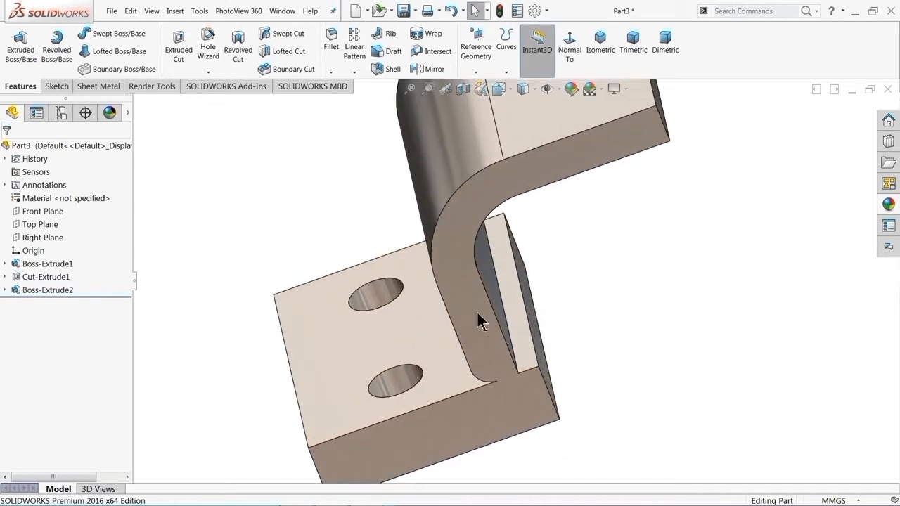
{"action": "left_click", "coordinate": [331, 43]}
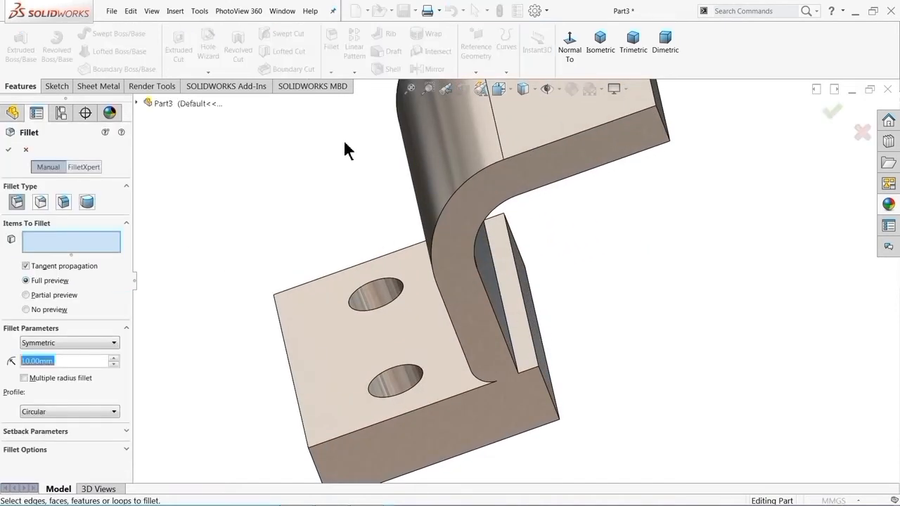
{"action": "type", "text": "6"}
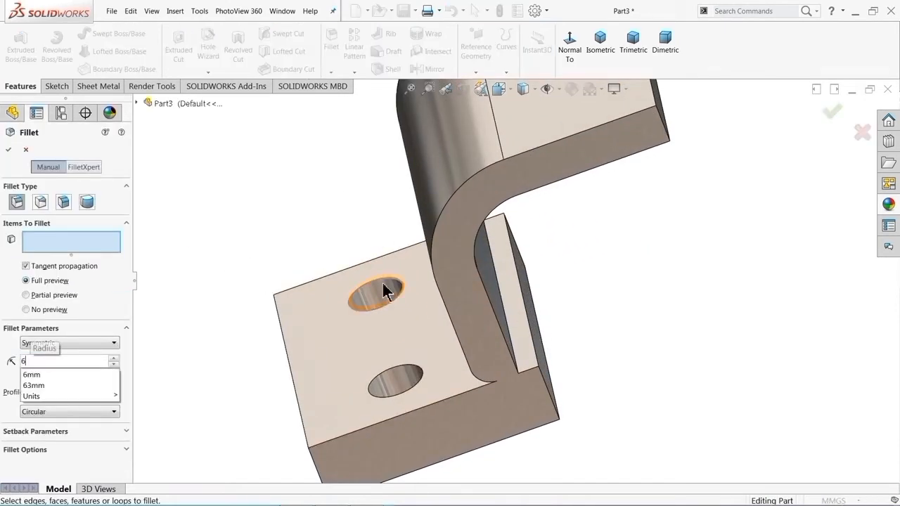
{"action": "left_click", "coordinate": [505, 320]}
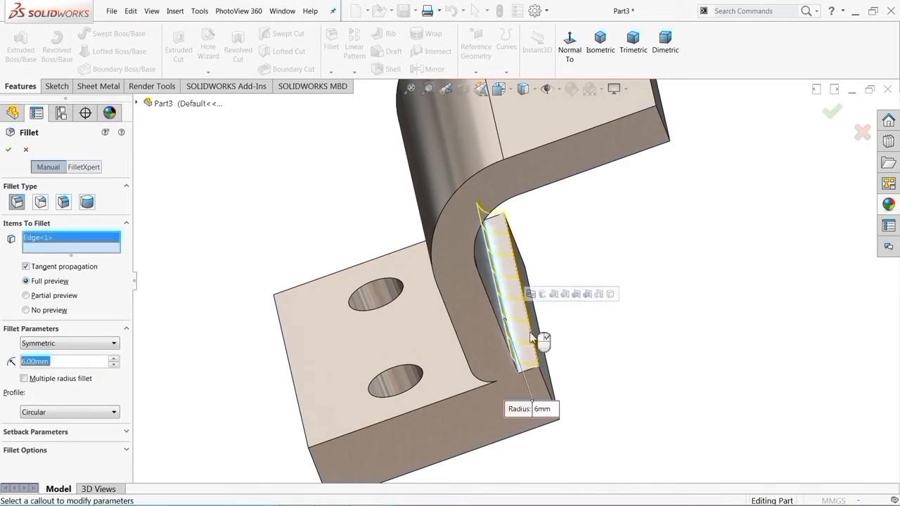
{"action": "left_click", "coordinate": [8, 150]}
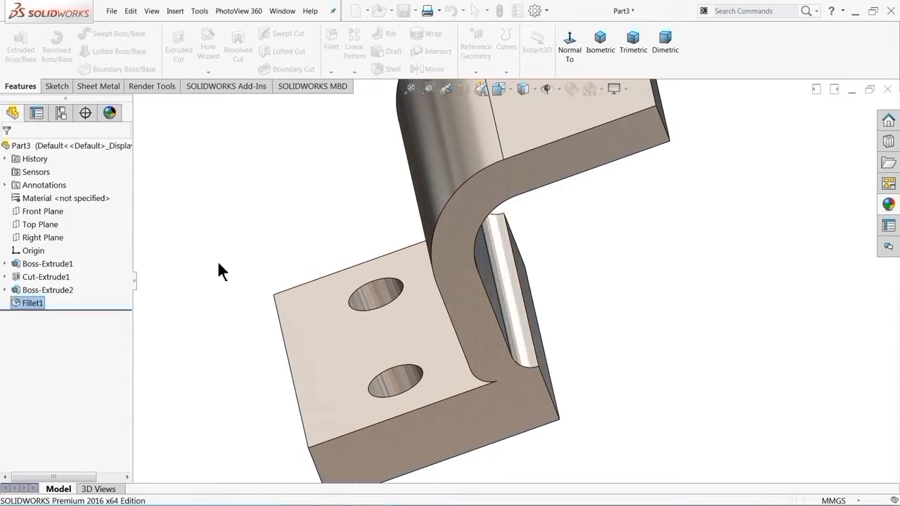
Step: Switch to the reference drawing in Windows Photo Viewer, examine the cylindrical boss dimensions, and return to the SOLIDWORKS part
{"action": "middle_click_drag", "start_coordinate": [221, 267], "coordinate": [281, 293]}
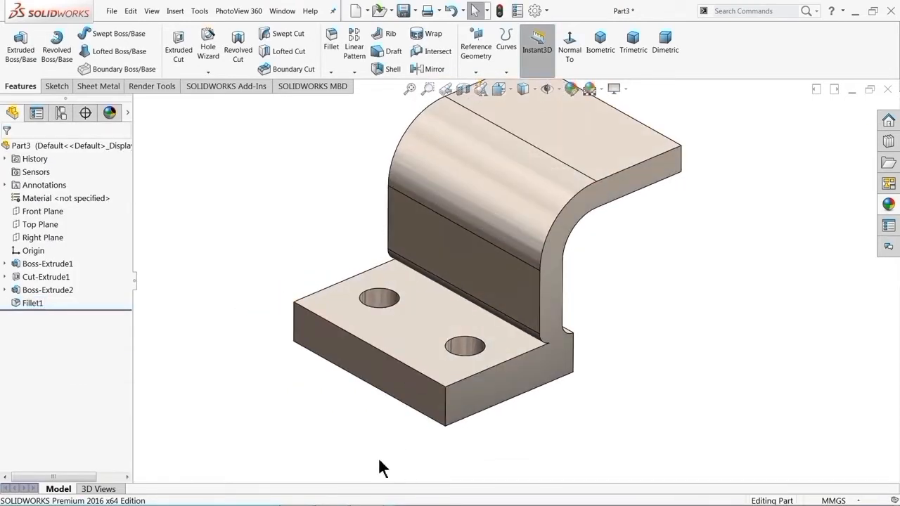
{"action": "key", "text": "alt+Tab"}
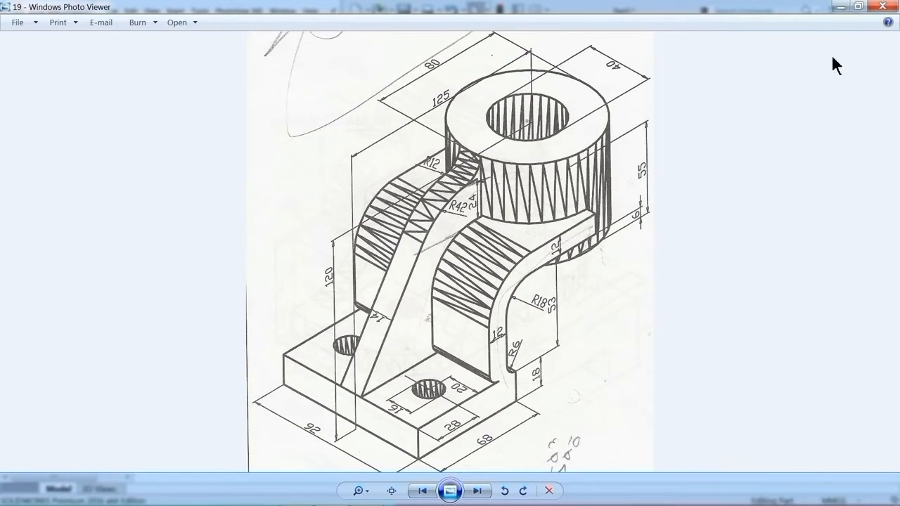
{"action": "left_click", "coordinate": [847, 10]}
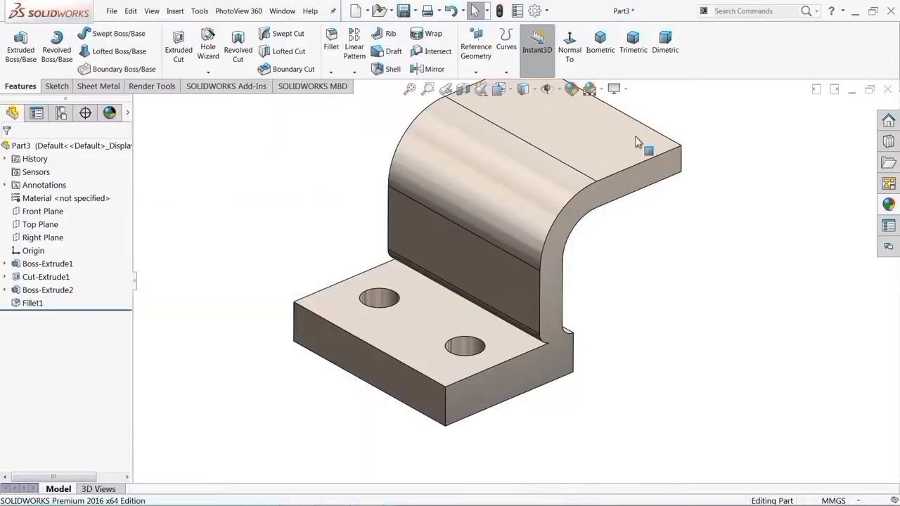
Step: On the arm's flat top face, sketch a circle of about 34 mm radius centred on the midpoint of the free end edge
{"action": "middle_click_drag", "start_coordinate": [636, 137], "coordinate": [611, 205]}
{"action": "left_click", "coordinate": [515, 211]}
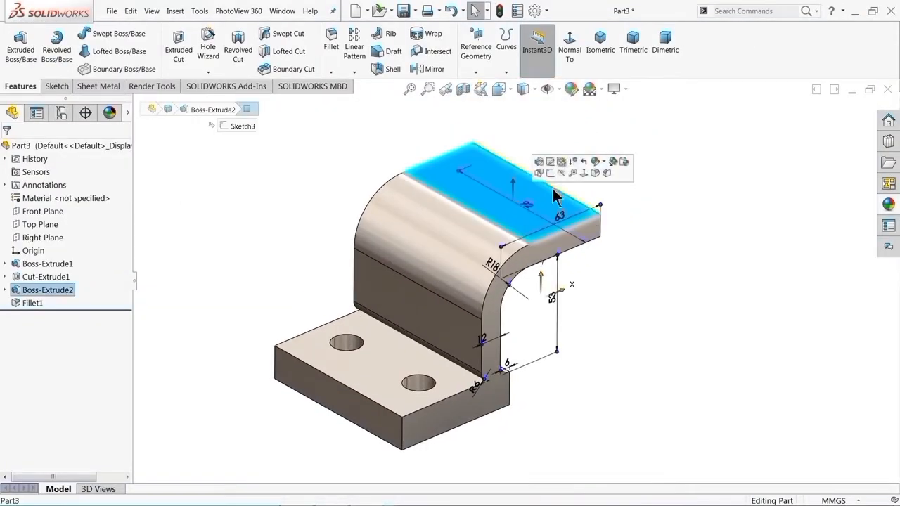
{"action": "left_click", "coordinate": [552, 179]}
{"action": "left_click", "coordinate": [518, 50]}
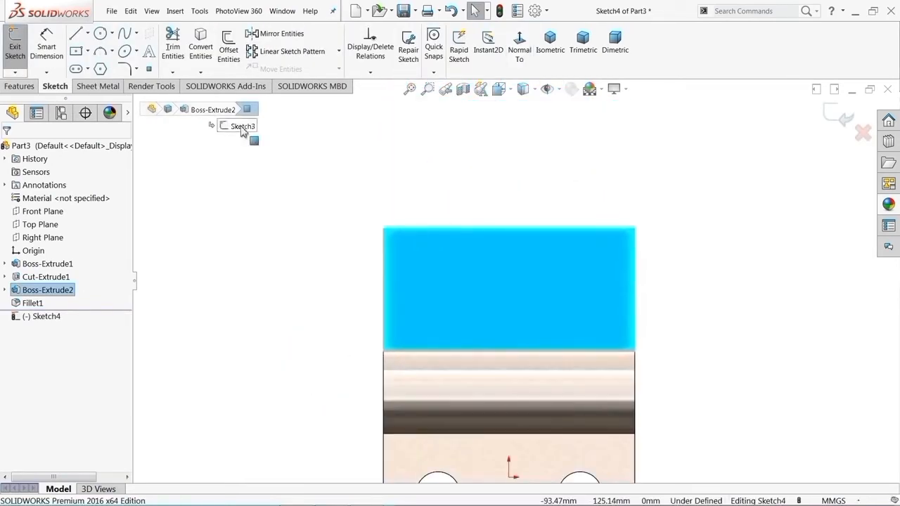
{"action": "left_click", "coordinate": [101, 31]}
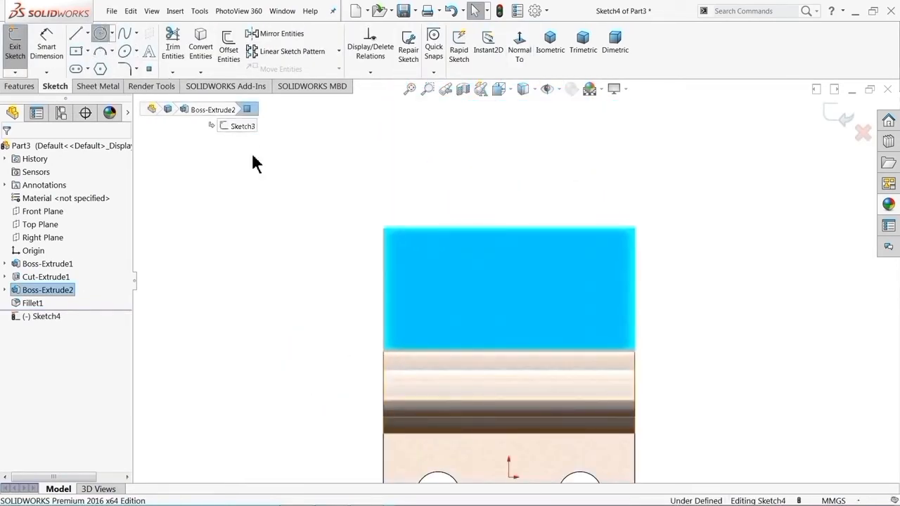
{"action": "left_click", "coordinate": [508, 228]}
{"action": "left_click", "coordinate": [555, 149]}
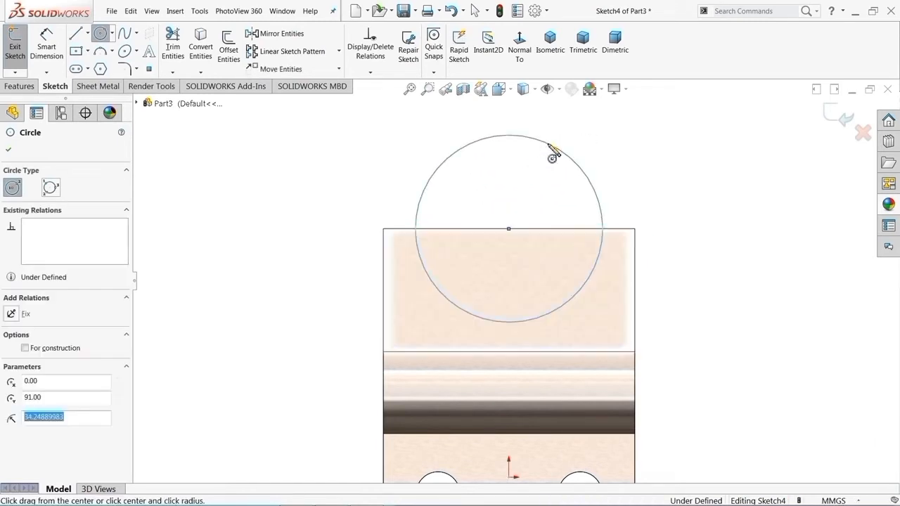
Step: Dimension the circle at the arm's free end with a diameter of 80 mm
{"action": "left_click", "coordinate": [45, 49]}
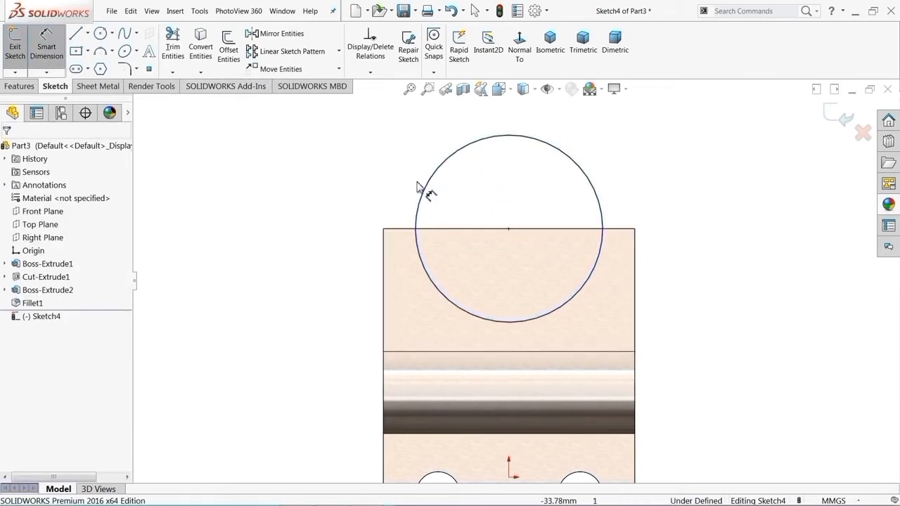
{"action": "left_click", "coordinate": [377, 209]}
{"action": "left_click", "coordinate": [322, 208]}
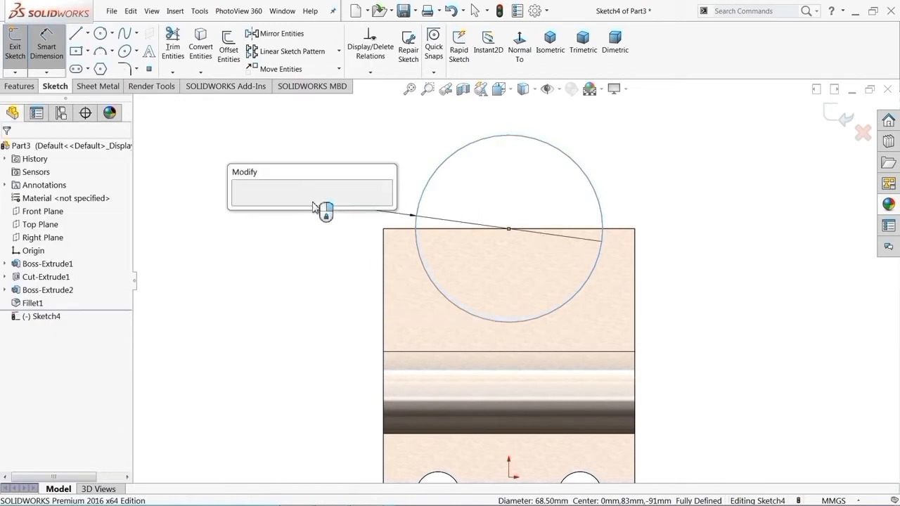
{"action": "type", "text": "80"}
{"action": "left_click", "coordinate": [241, 204]}
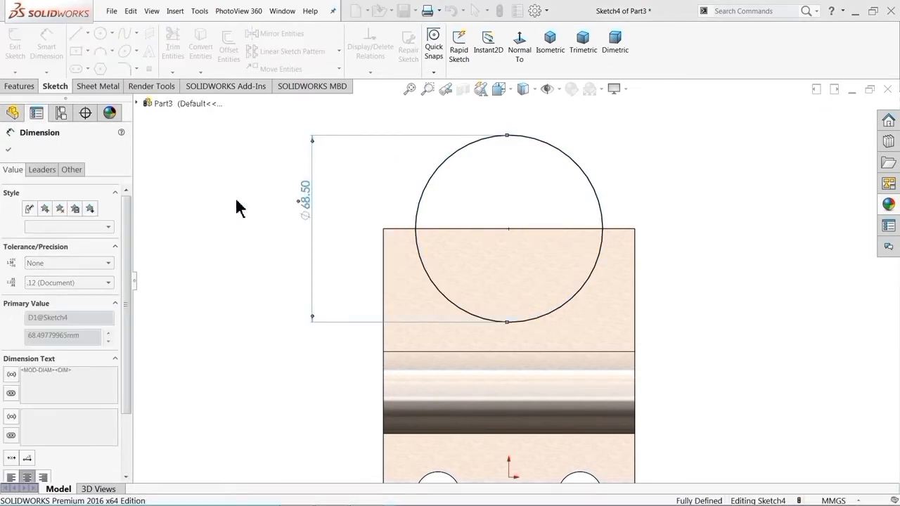
Step: Start a boss extrusion of the 80 mm circle in isometric view, with a blind depth of 37 mm upward
{"action": "left_click", "coordinate": [552, 53]}
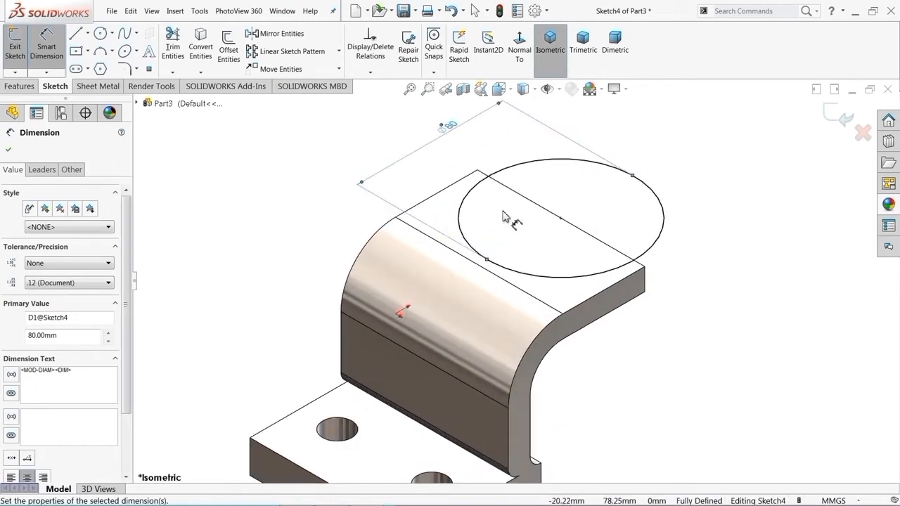
{"action": "left_click", "coordinate": [19, 86]}
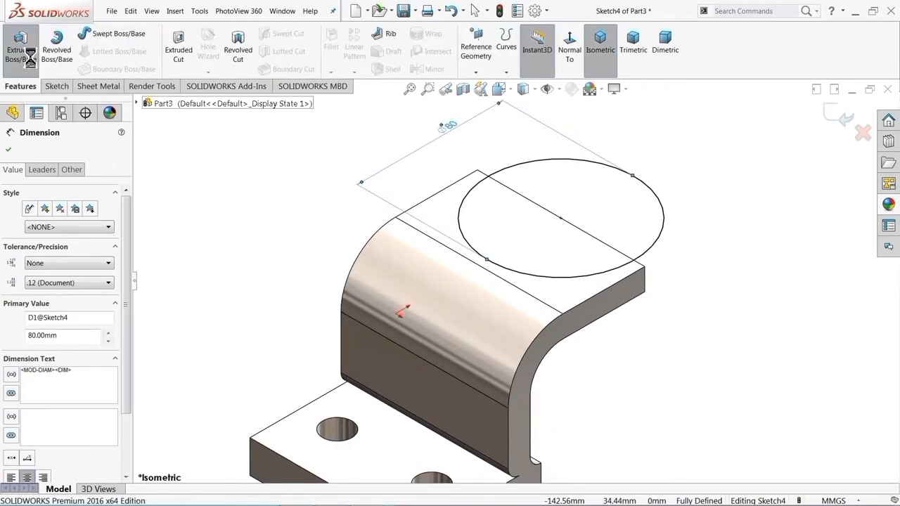
{"action": "left_click", "coordinate": [20, 49]}
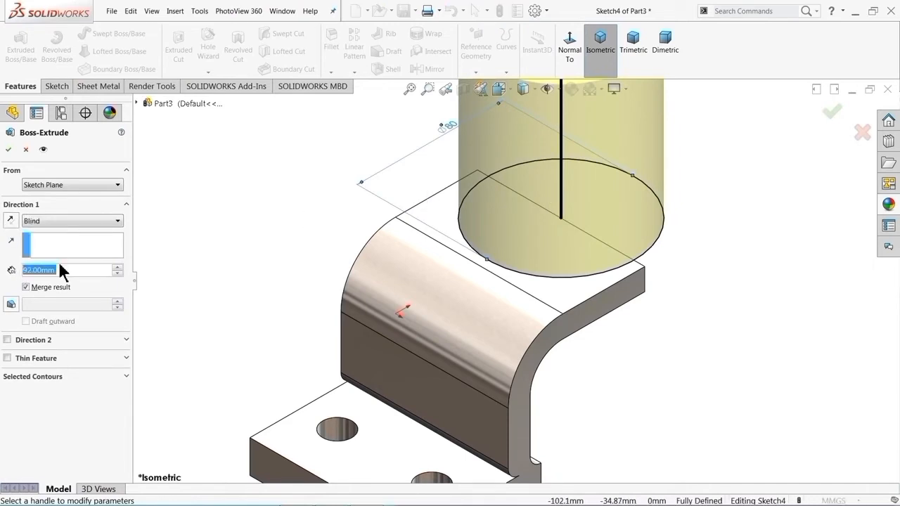
{"action": "type", "text": "37"}
{"action": "key", "text": "Return"}
{"action": "middle_click_drag", "start_coordinate": [253, 237], "coordinate": [220, 305]}
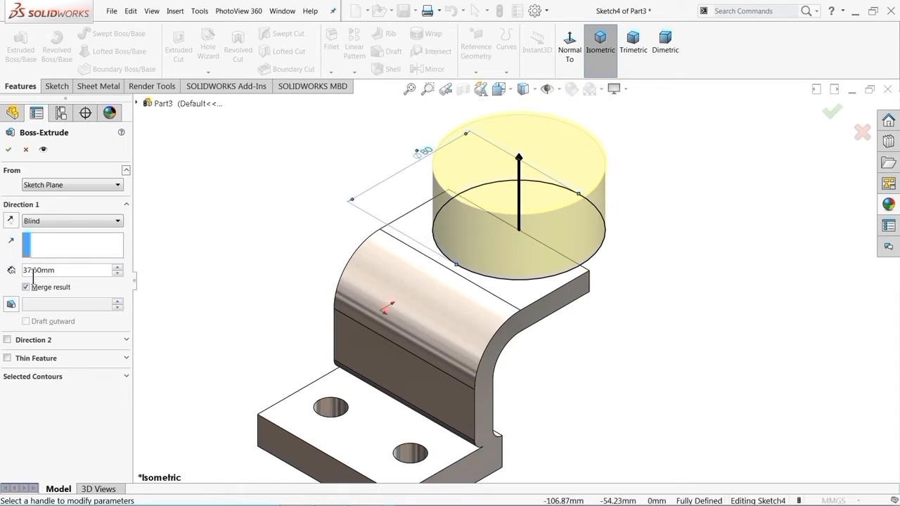
Step: Add a second extrusion direction with a blind depth of 18 mm downward and finish the cylinder merged with the arm
{"action": "left_click", "coordinate": [7, 340]}
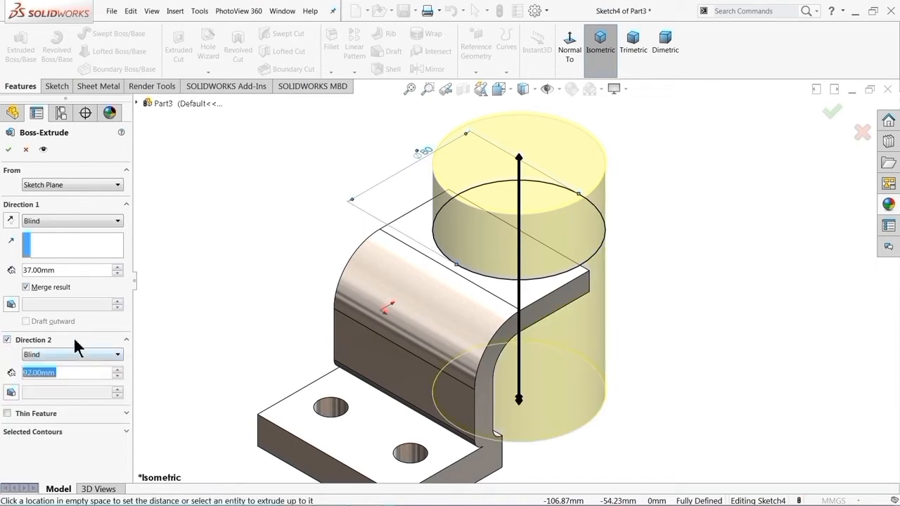
{"action": "type", "text": "18"}
{"action": "middle_click_drag", "start_coordinate": [284, 269], "coordinate": [223, 212]}
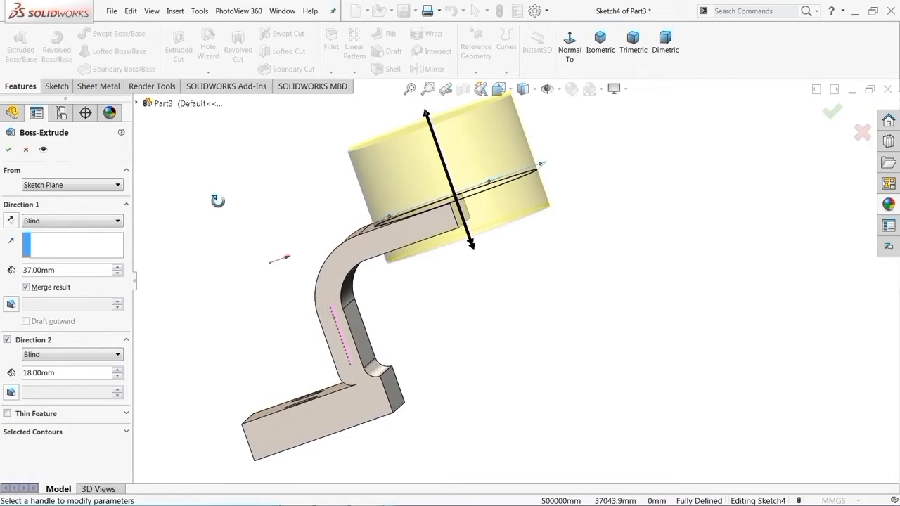
{"action": "middle_click_drag", "start_coordinate": [218, 201], "coordinate": [261, 227]}
{"action": "scroll", "coordinate": [258, 226], "scroll_direction": "up", "scroll_amount": 2}
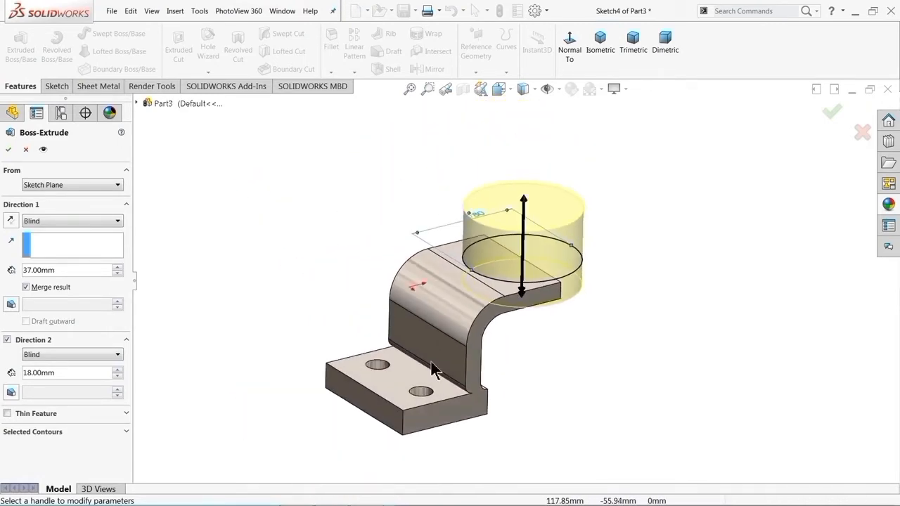
{"action": "scroll", "coordinate": [470, 386], "scroll_direction": "down", "scroll_amount": 2}
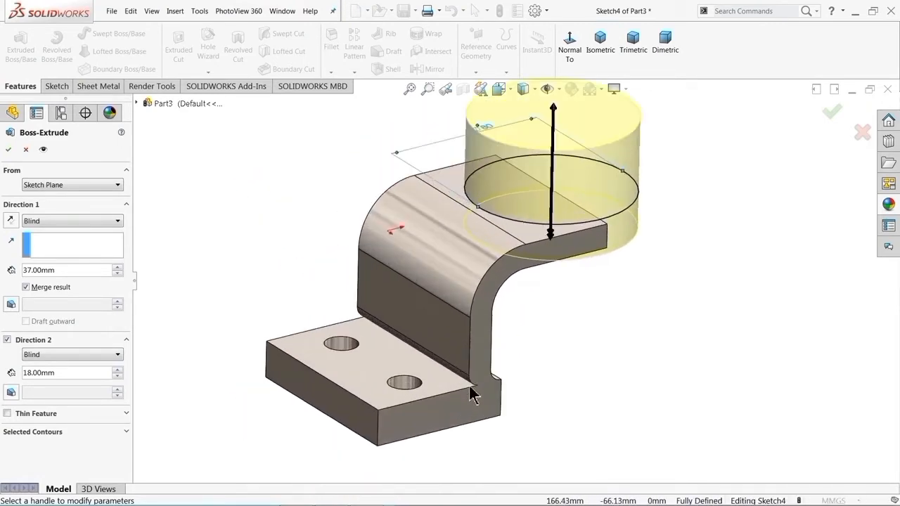
{"action": "left_click", "coordinate": [9, 150]}
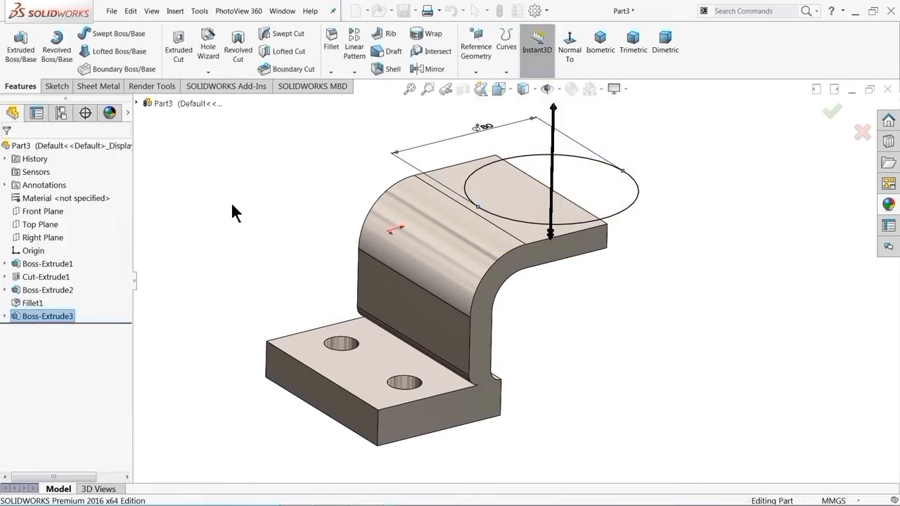
Step: Start a sketch on the cylinder's top face and draw a concentric circle of about 23 mm radius
{"action": "middle_click_drag", "start_coordinate": [387, 206], "coordinate": [380, 236]}
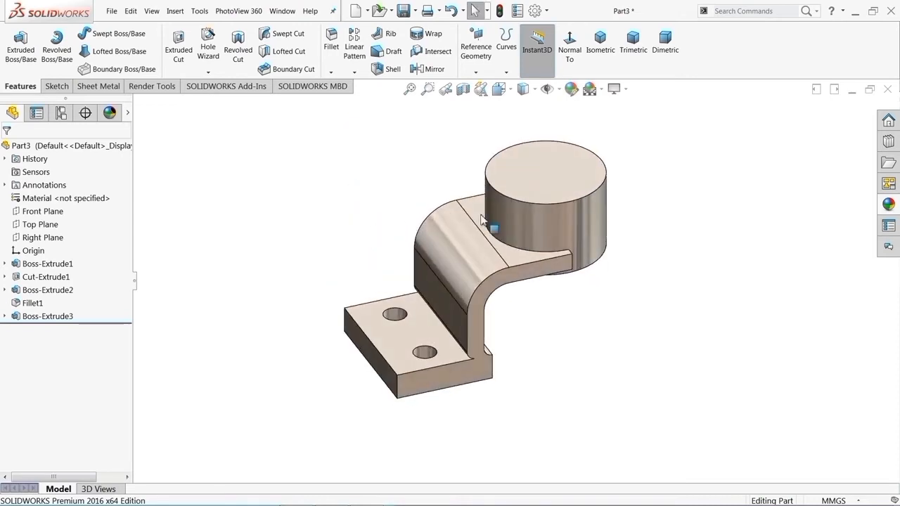
{"action": "scroll", "coordinate": [552, 195], "scroll_direction": "down", "scroll_amount": 2}
{"action": "scroll", "coordinate": [538, 201], "scroll_direction": "down", "scroll_amount": 2}
{"action": "left_click", "coordinate": [564, 197]}
{"action": "scroll", "coordinate": [565, 197], "scroll_direction": "down", "scroll_amount": 2}
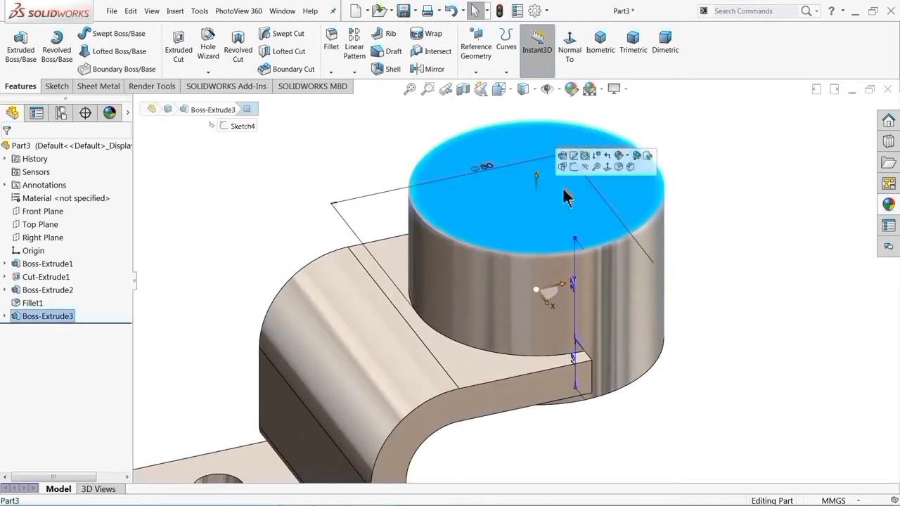
{"action": "left_click", "coordinate": [573, 167]}
{"action": "scroll", "coordinate": [571, 169], "scroll_direction": "down", "scroll_amount": 4}
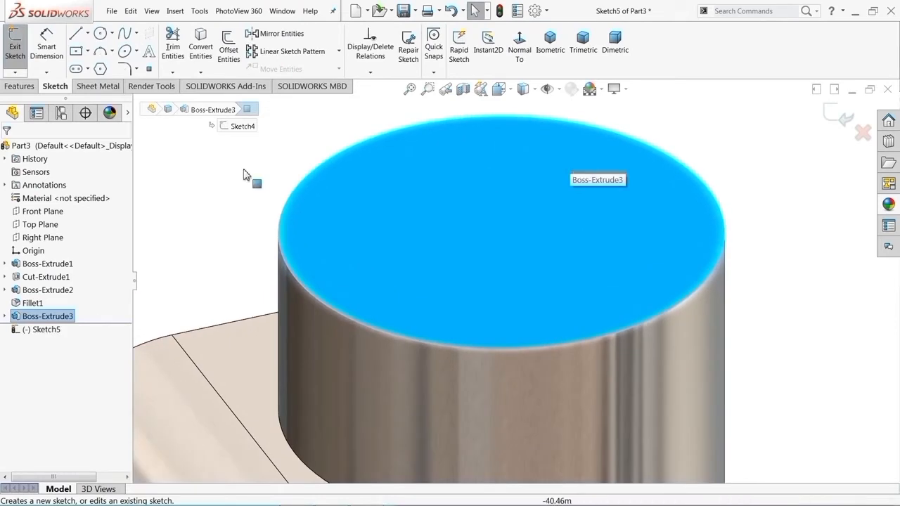
{"action": "left_click", "coordinate": [100, 33]}
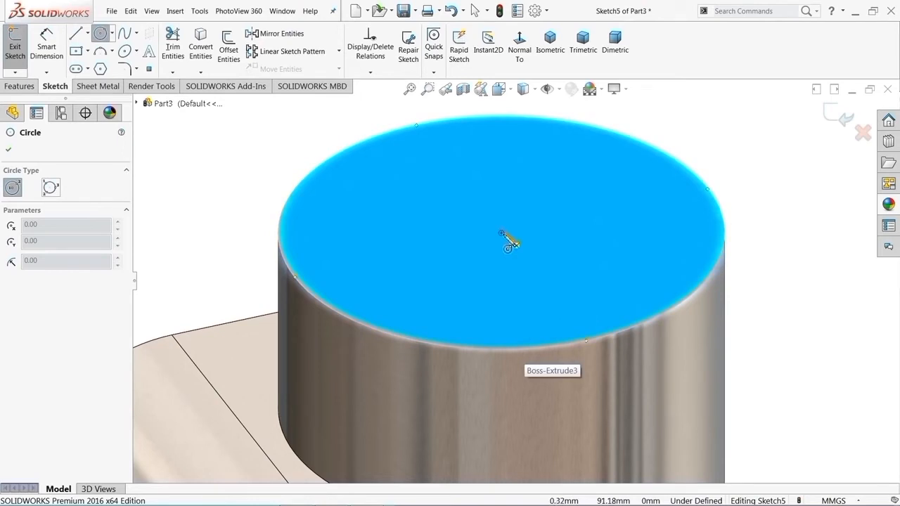
{"action": "left_click", "coordinate": [501, 233]}
{"action": "left_click", "coordinate": [563, 177]}
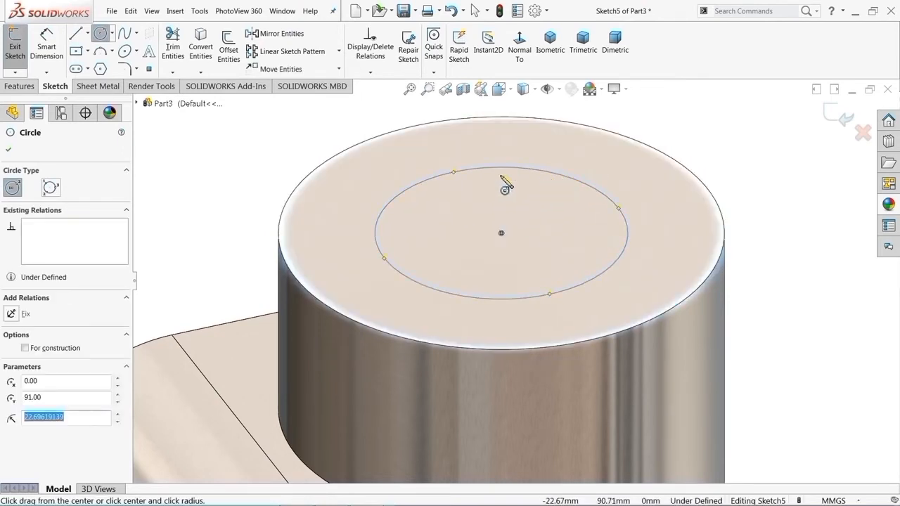
Step: Set the concentric circle's diameter to 40 mm and exit the sketch
{"action": "left_click", "coordinate": [47, 43]}
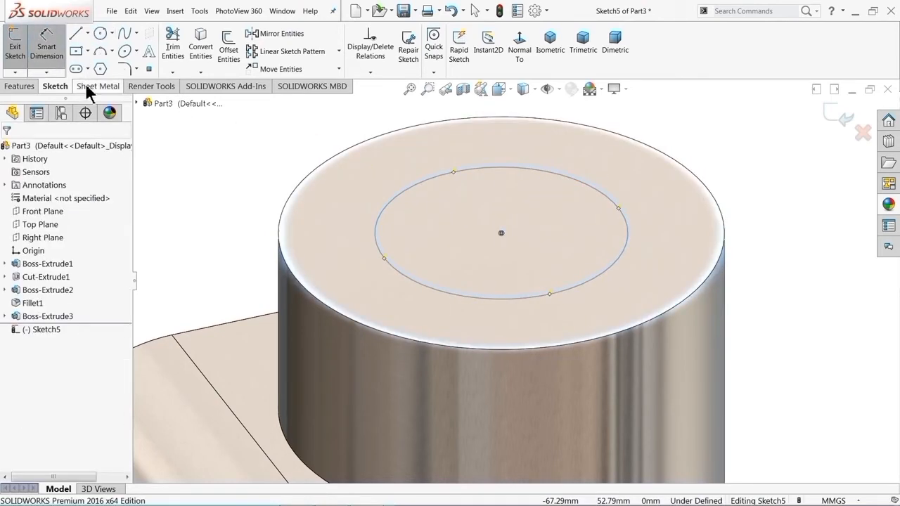
{"action": "left_click", "coordinate": [397, 204]}
{"action": "left_click", "coordinate": [327, 146]}
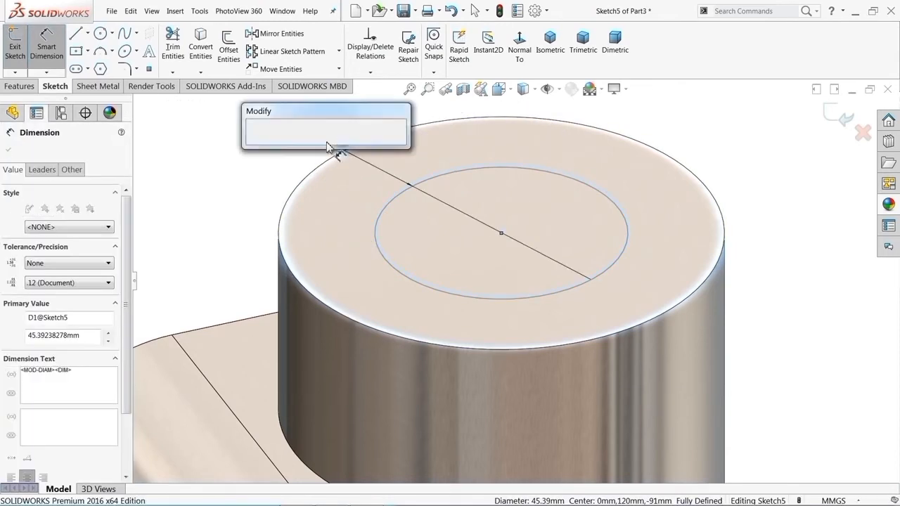
{"action": "type", "text": "40"}
{"action": "left_click", "coordinate": [255, 144]}
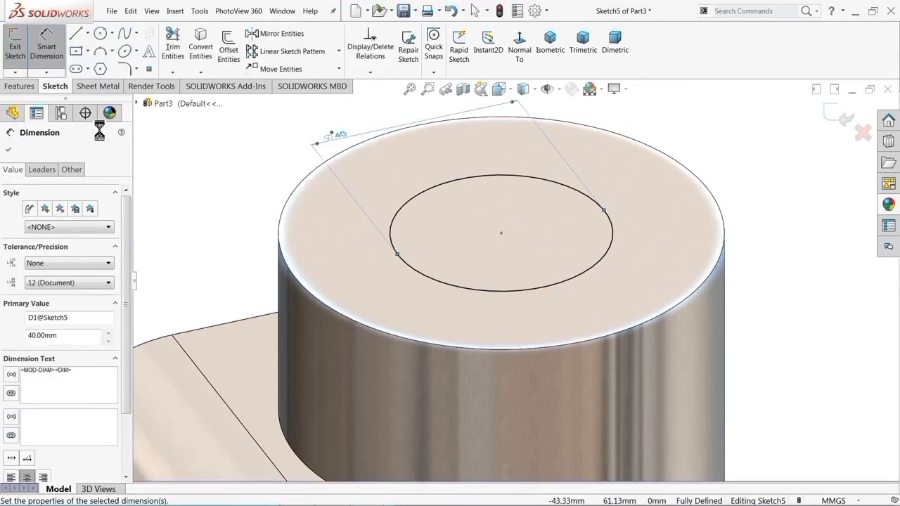
{"action": "left_click", "coordinate": [840, 123]}
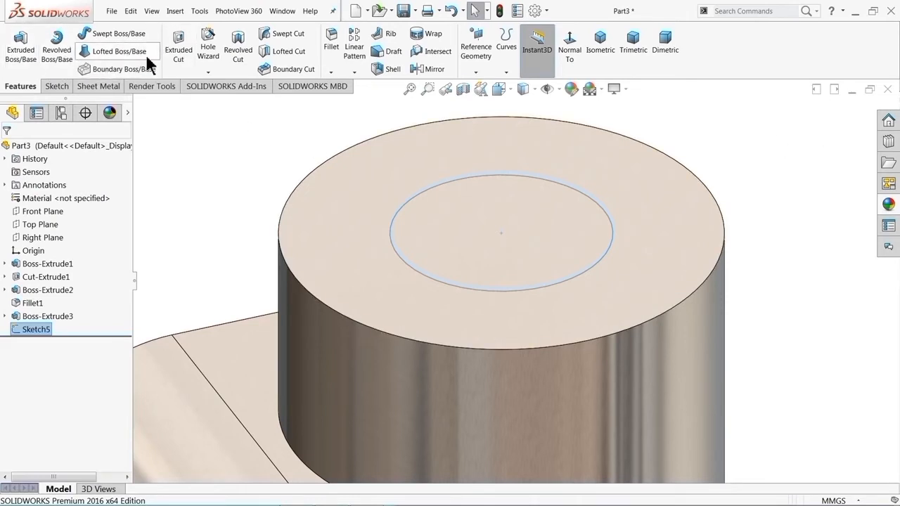
Step: Cut the 40 mm circle through the whole cylinder with an extruded cut set to Through All
{"action": "left_click", "coordinate": [180, 54]}
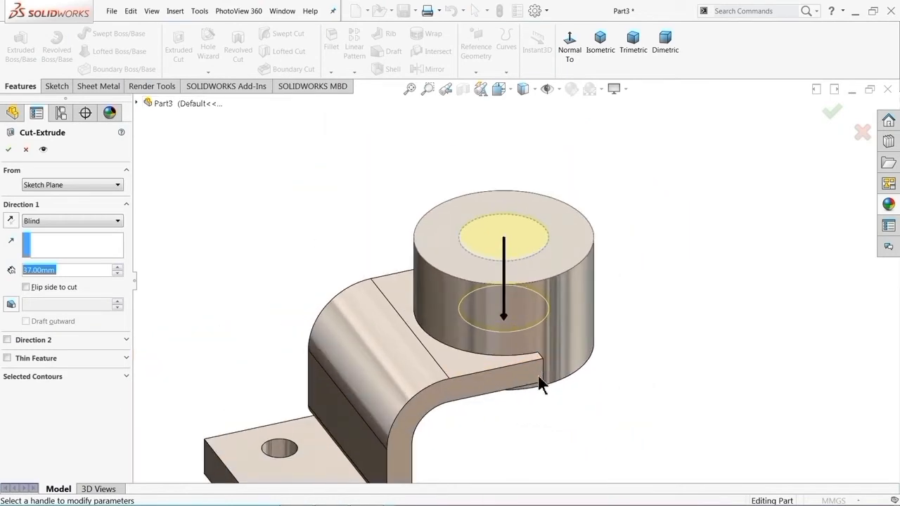
{"action": "left_click", "coordinate": [78, 221]}
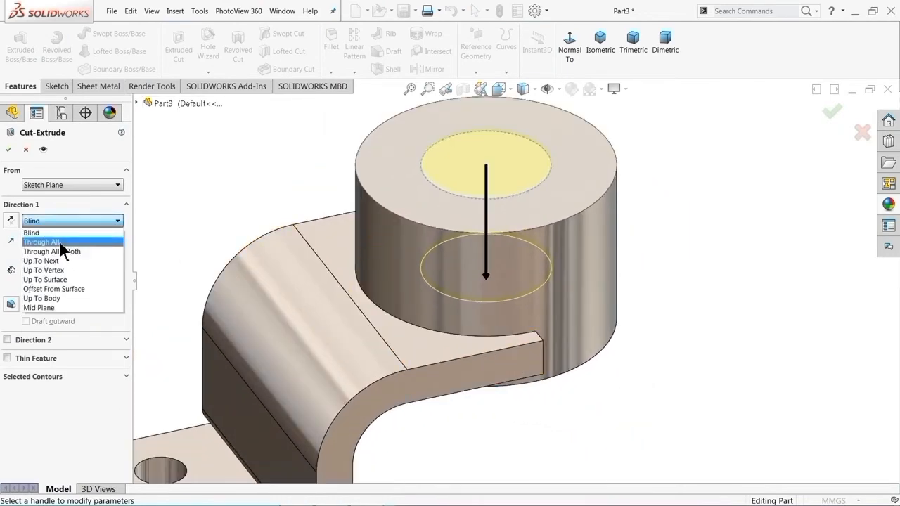
{"action": "left_click", "coordinate": [67, 242]}
{"action": "middle_click_drag", "start_coordinate": [482, 401], "coordinate": [415, 429]}
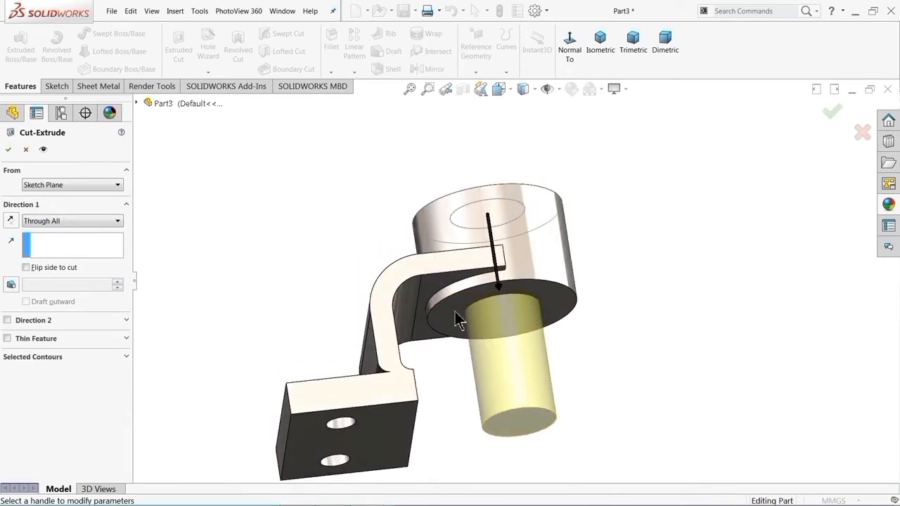
{"action": "left_click", "coordinate": [9, 150]}
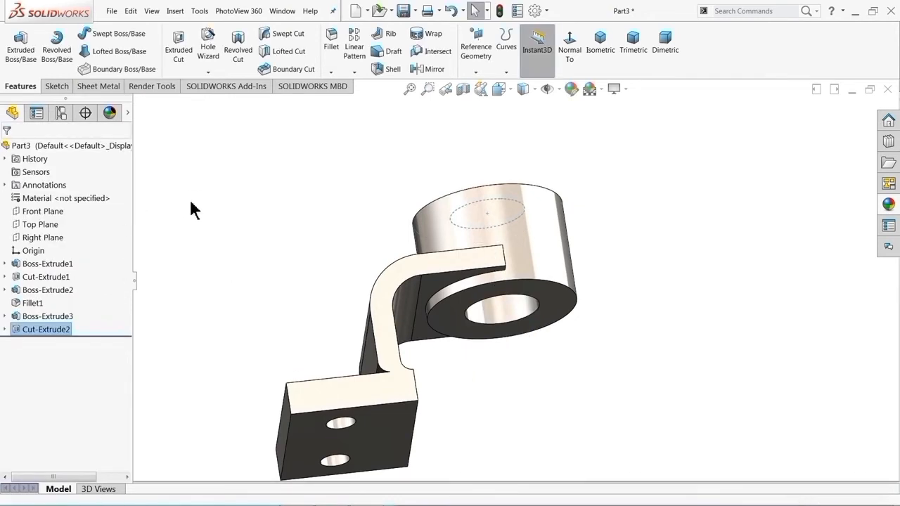
Step: Inspect the bored cylinder, and switch to the reference drawing in Windows Photo Viewer to examine the central rib's dimensions
{"action": "middle_click_drag", "start_coordinate": [189, 199], "coordinate": [277, 276]}
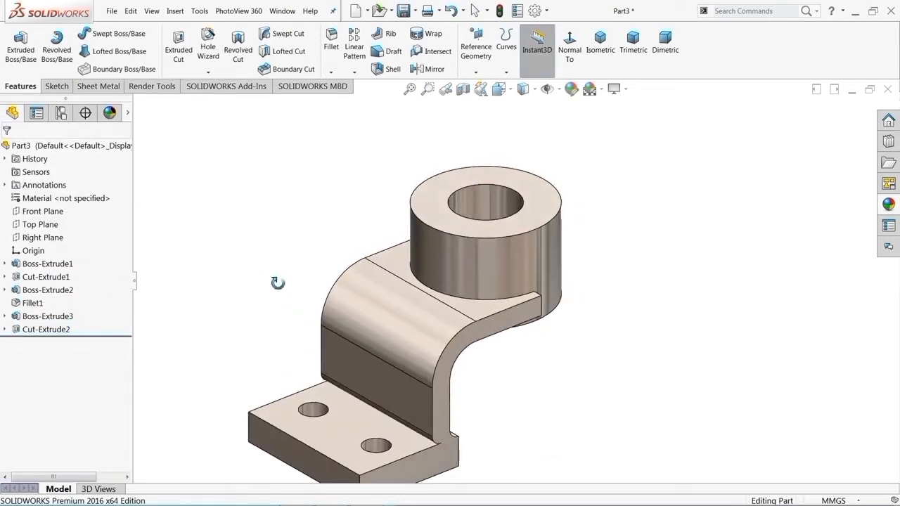
{"action": "scroll", "coordinate": [451, 356], "scroll_direction": "down", "scroll_amount": 3}
{"action": "scroll", "coordinate": [464, 335], "scroll_direction": "down", "scroll_amount": 3}
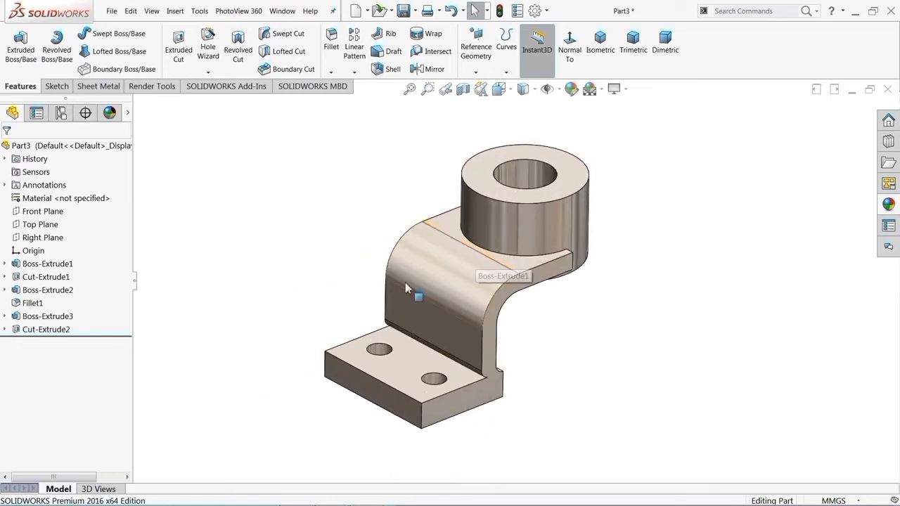
{"action": "left_click", "coordinate": [381, 495]}
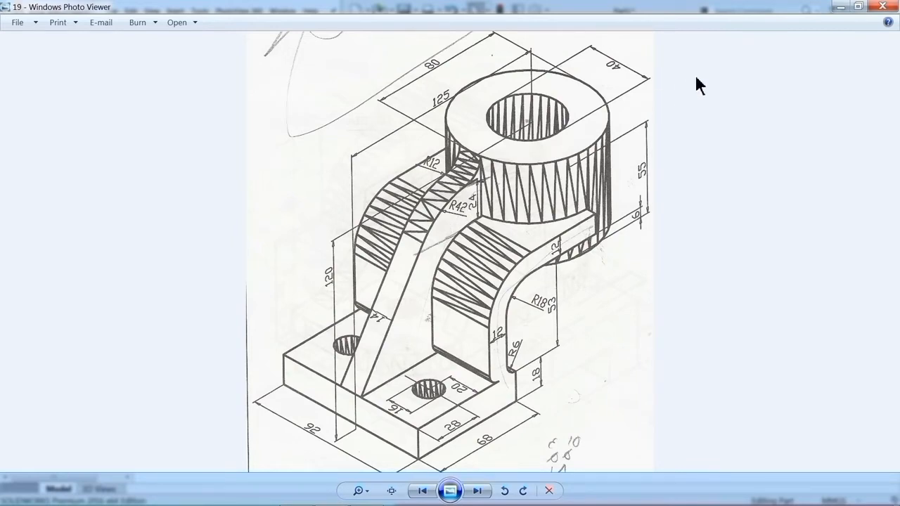
Step: Return to SOLIDWORKS and start a sketch on the Right Plane, viewed from the right
{"action": "left_click", "coordinate": [840, 7]}
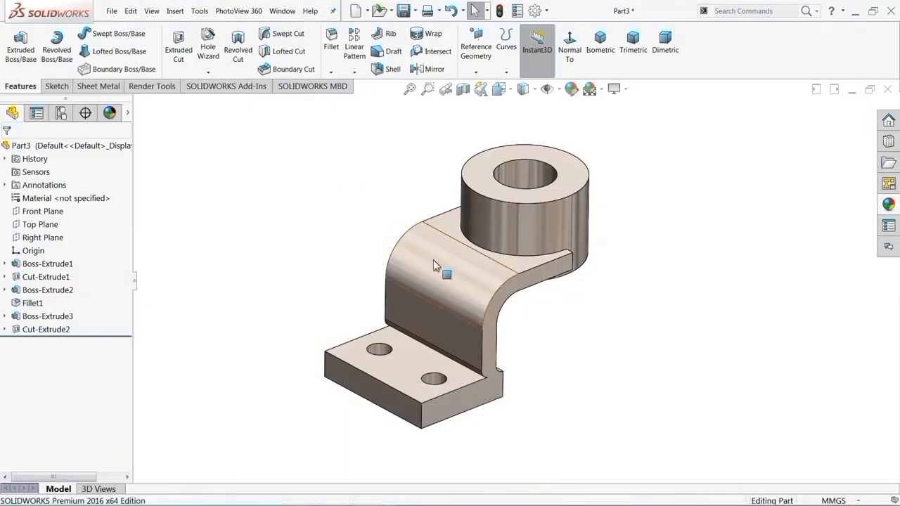
{"action": "left_click", "coordinate": [35, 238]}
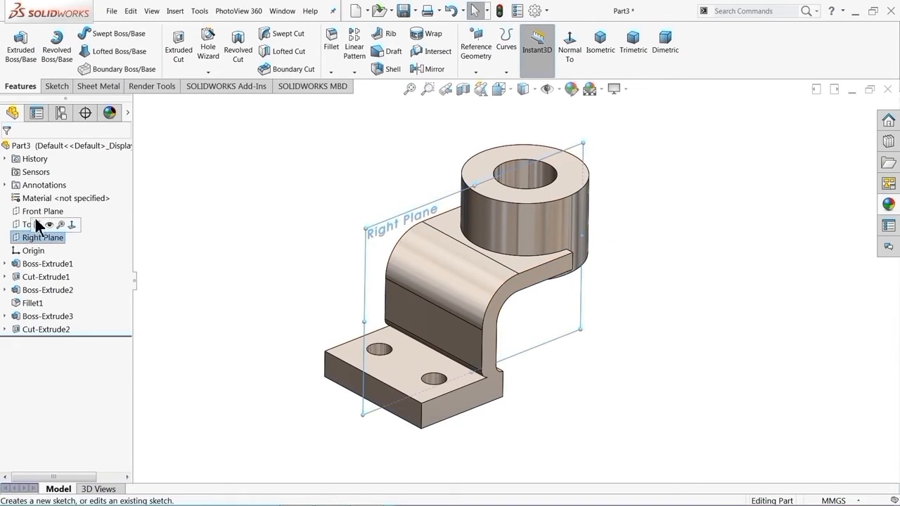
{"action": "left_click", "coordinate": [35, 220]}
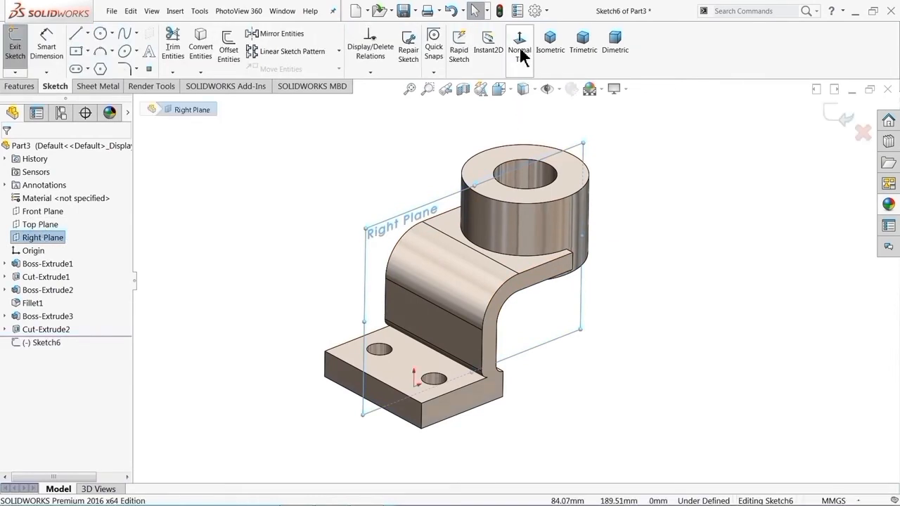
{"action": "left_click", "coordinate": [501, 88]}
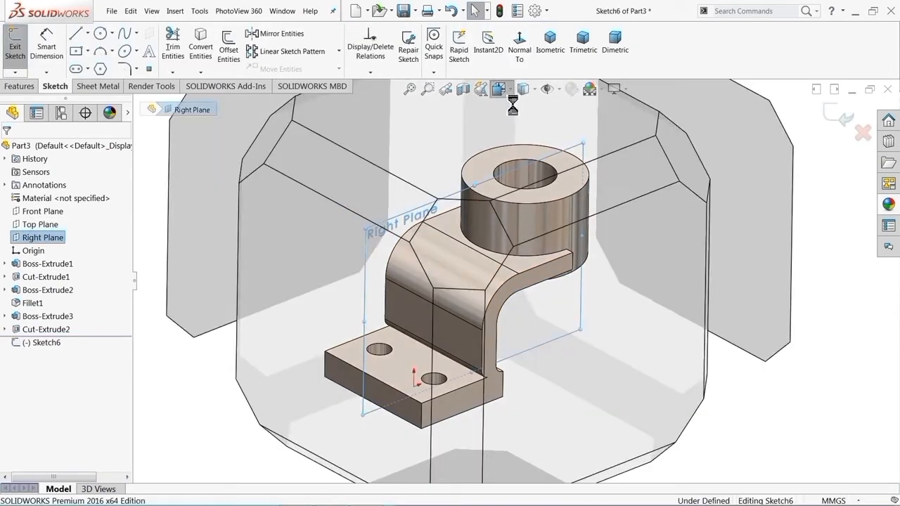
{"action": "left_click", "coordinate": [571, 165]}
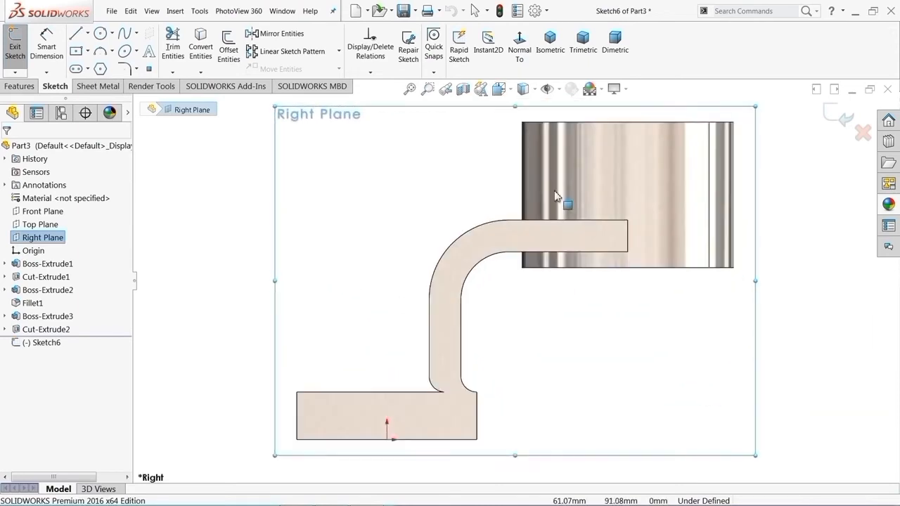
Step: Examine the bracket's side profile where the curved arm meets the cylinder, and restore the view normal to the sketch plane
{"action": "scroll", "coordinate": [520, 211], "scroll_direction": "down", "scroll_amount": 3}
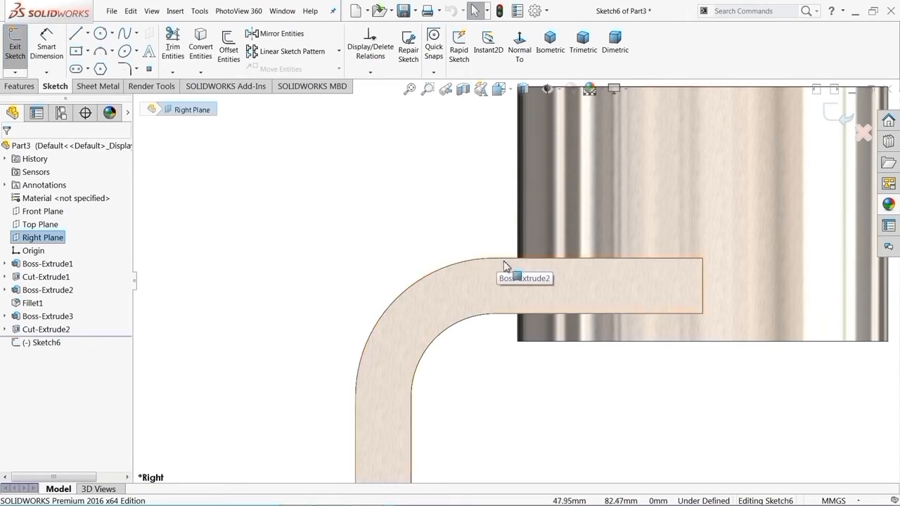
{"action": "scroll", "coordinate": [501, 261], "scroll_direction": "up", "scroll_amount": 3}
{"action": "scroll", "coordinate": [440, 282], "scroll_direction": "up", "scroll_amount": 2}
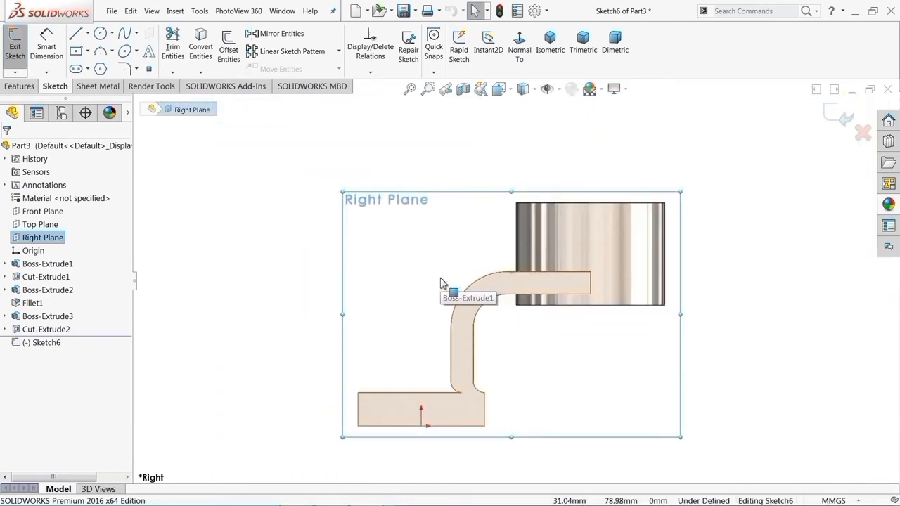
{"action": "scroll", "coordinate": [629, 290], "scroll_direction": "down", "scroll_amount": 1}
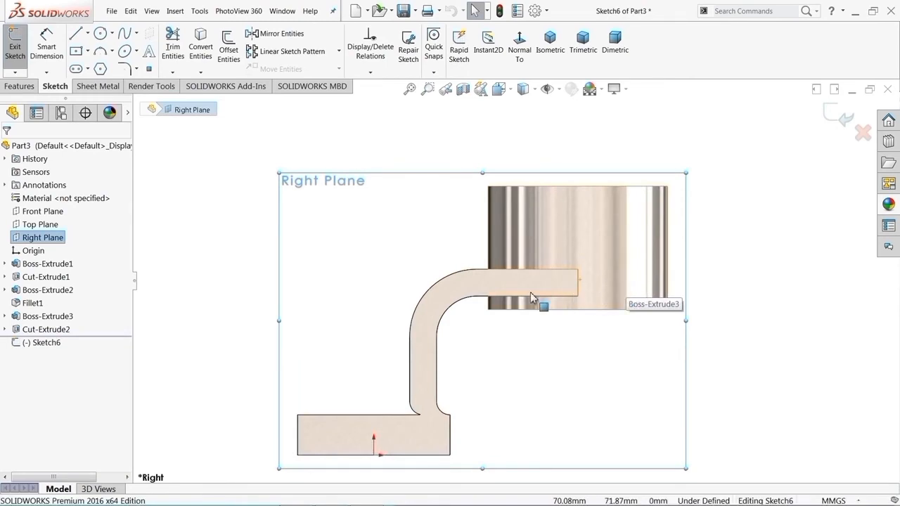
{"action": "scroll", "coordinate": [516, 281], "scroll_direction": "up", "scroll_amount": 1}
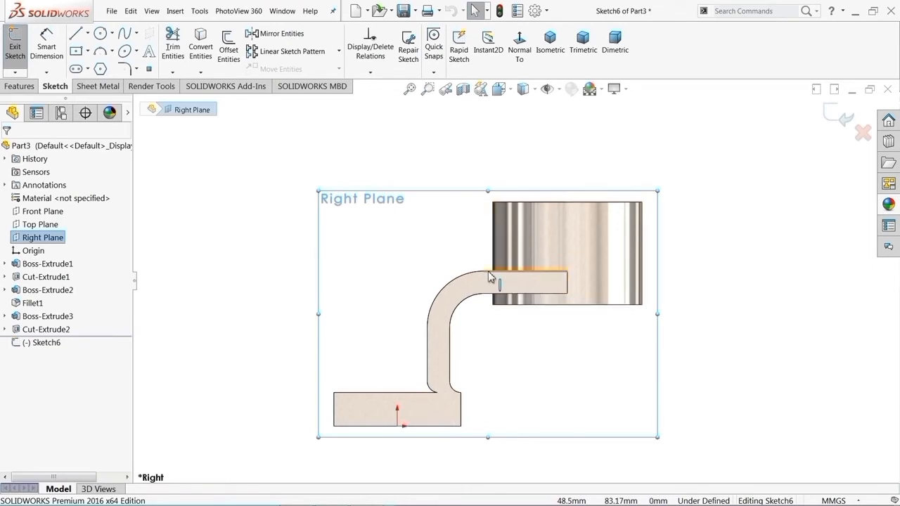
{"action": "middle_click_drag", "start_coordinate": [401, 289], "coordinate": [415, 336]}
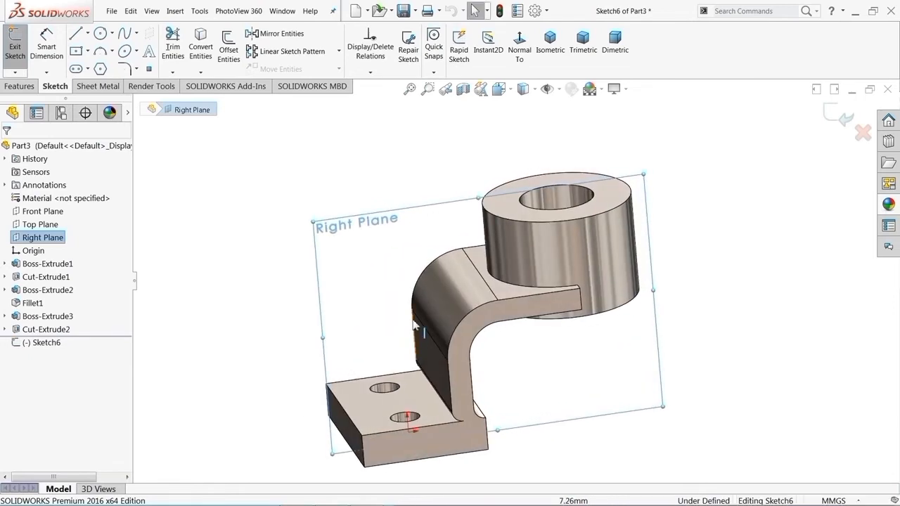
{"action": "key", "text": "ctrl+8"}
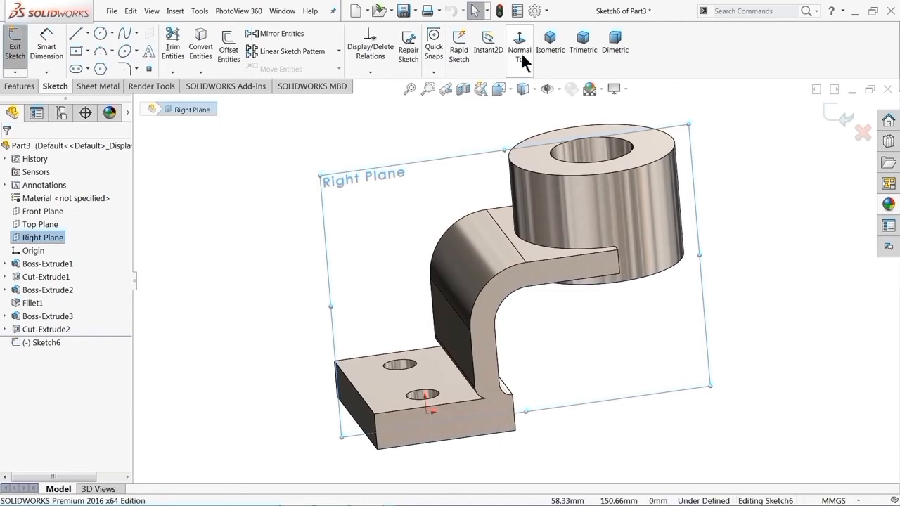
{"action": "left_click", "coordinate": [521, 61]}
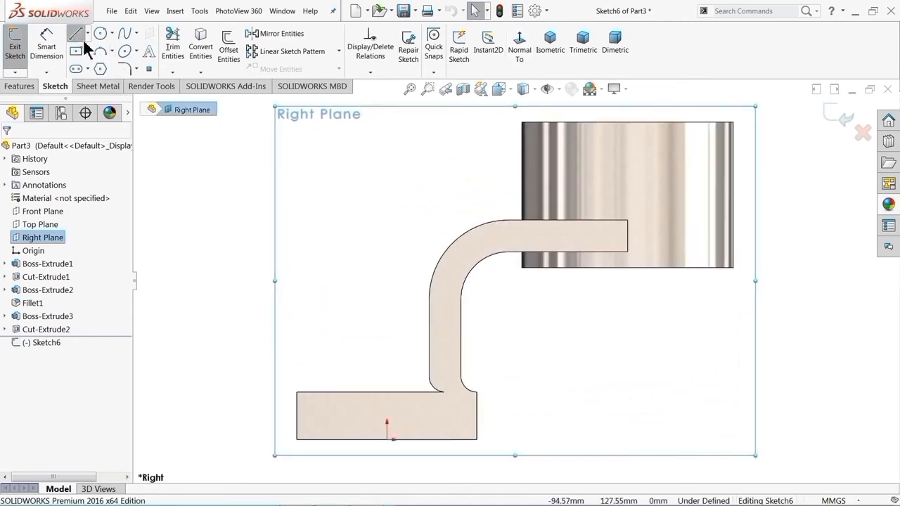
Step: Sketch the rib outline: a vertical line about 25 mm up from the arm's upper edge, a horizontal line outward, and a slope to the base's outer upper corner
{"action": "left_click", "coordinate": [76, 34]}
{"action": "scroll", "coordinate": [551, 195], "scroll_direction": "down", "scroll_amount": 3}
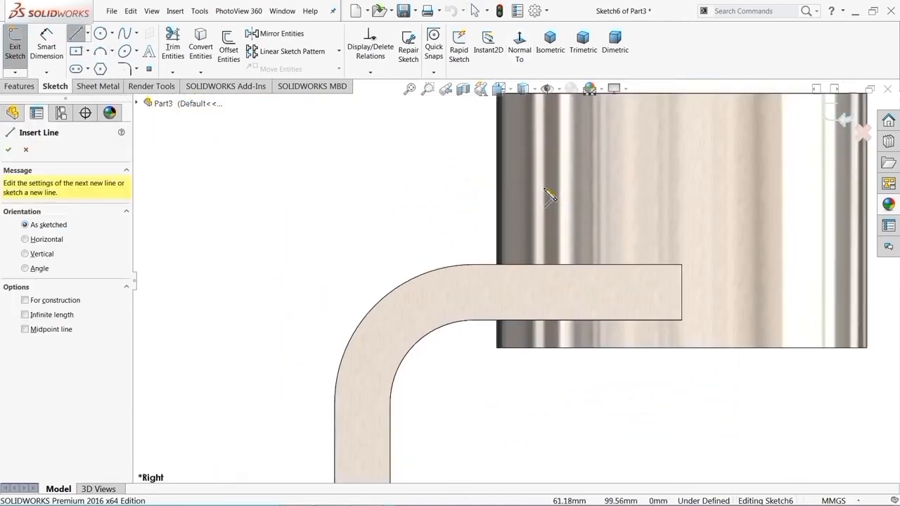
{"action": "left_click", "coordinate": [506, 265]}
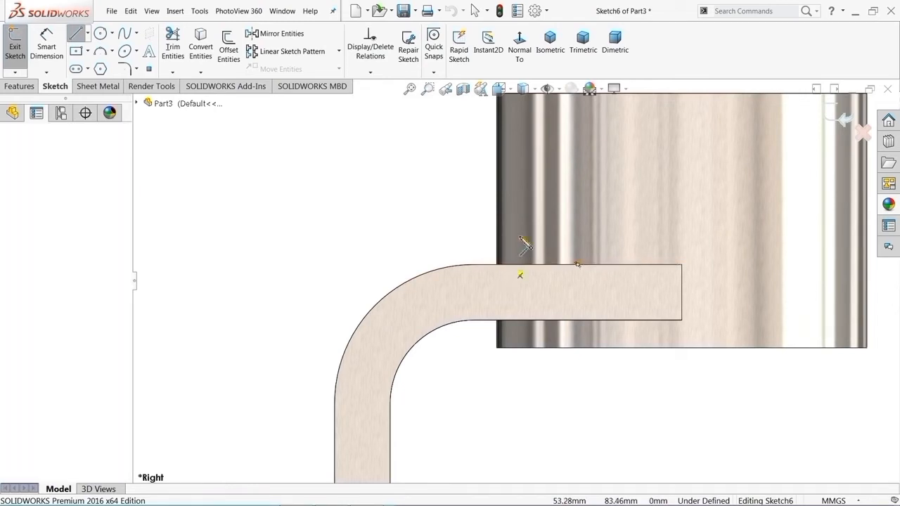
{"action": "left_click", "coordinate": [506, 148]}
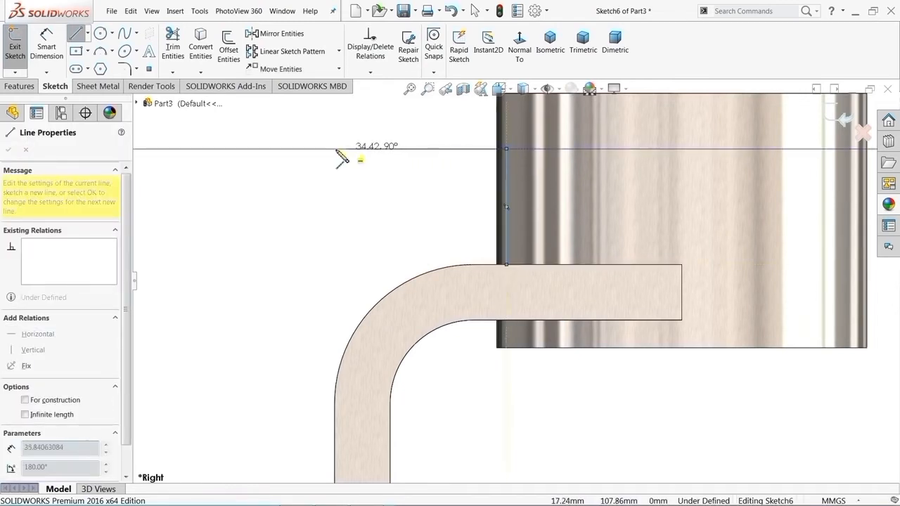
{"action": "left_click", "coordinate": [305, 148]}
{"action": "scroll", "coordinate": [290, 211], "scroll_direction": "up", "scroll_amount": 4}
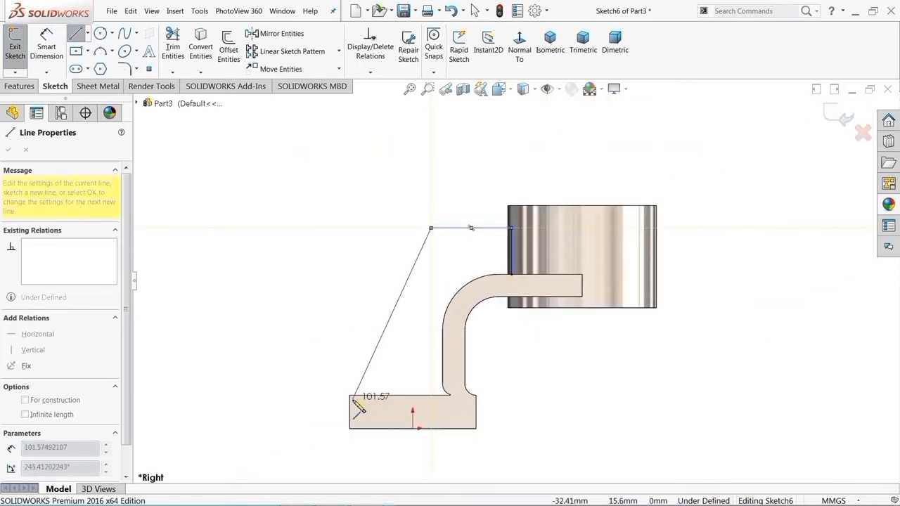
{"action": "left_click", "coordinate": [350, 395]}
{"action": "right_click", "coordinate": [309, 313]}
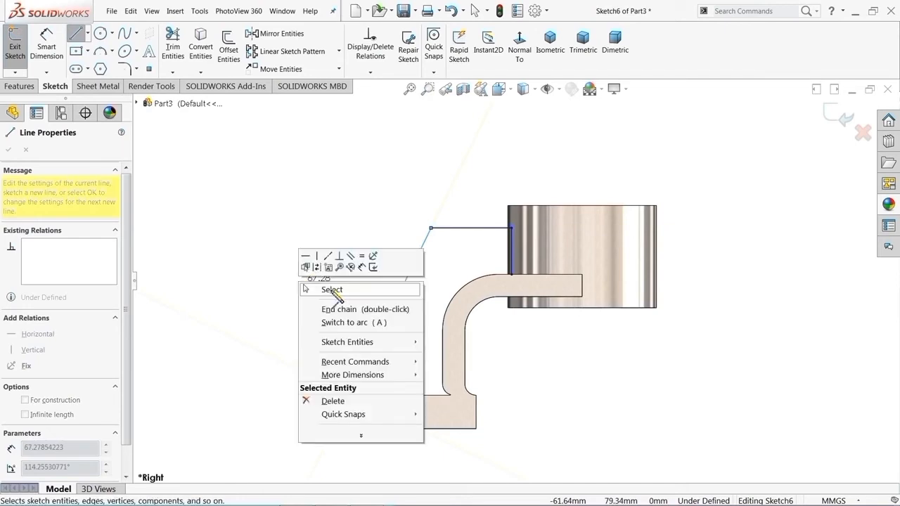
{"action": "left_click", "coordinate": [334, 287]}
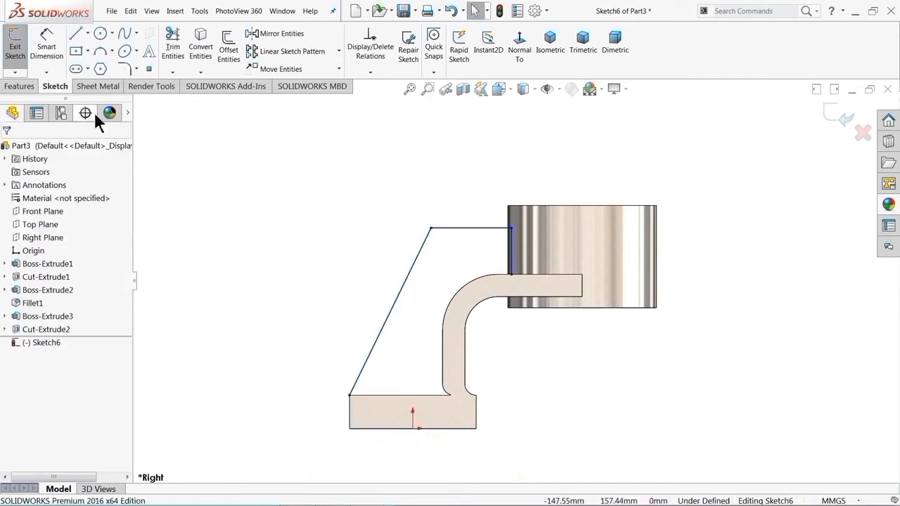
Step: Dimension the rib outline's vertical line beside the cylinder to 24 mm
{"action": "left_click", "coordinate": [43, 46]}
{"action": "scroll", "coordinate": [515, 249], "scroll_direction": "down", "scroll_amount": 3}
{"action": "scroll", "coordinate": [517, 249], "scroll_direction": "down", "scroll_amount": 3}
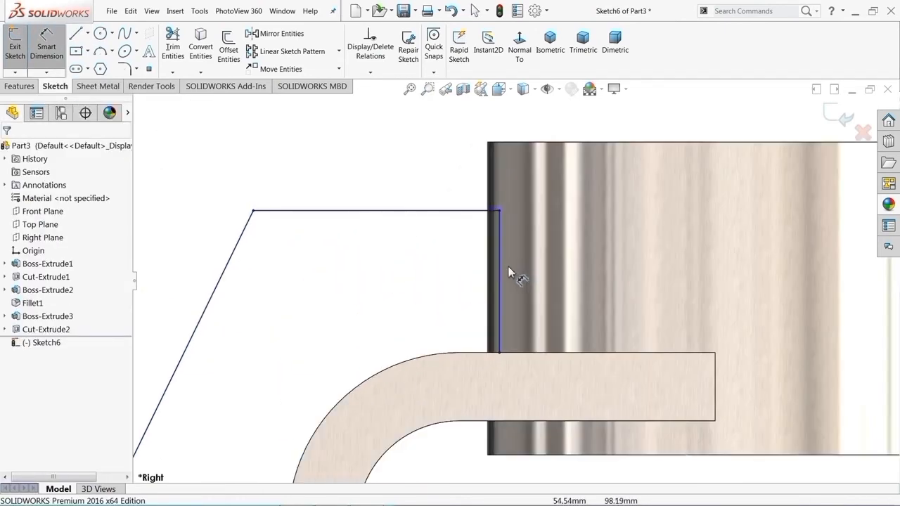
{"action": "left_click", "coordinate": [497, 267]}
{"action": "left_click", "coordinate": [562, 277]}
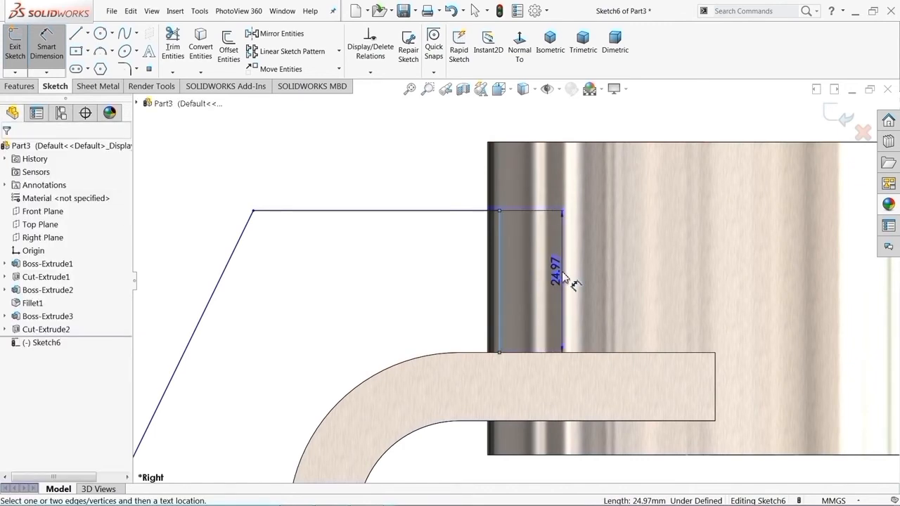
{"action": "type", "text": "24"}
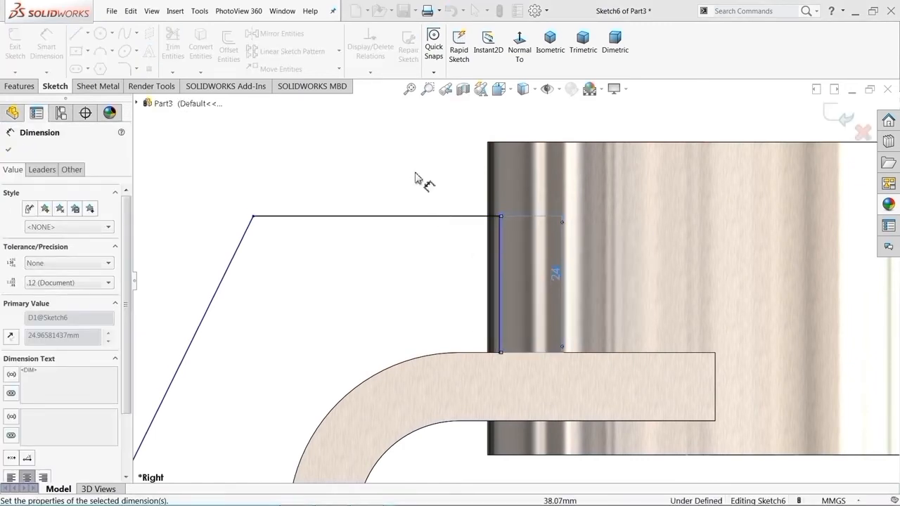
{"action": "key", "text": "Return"}
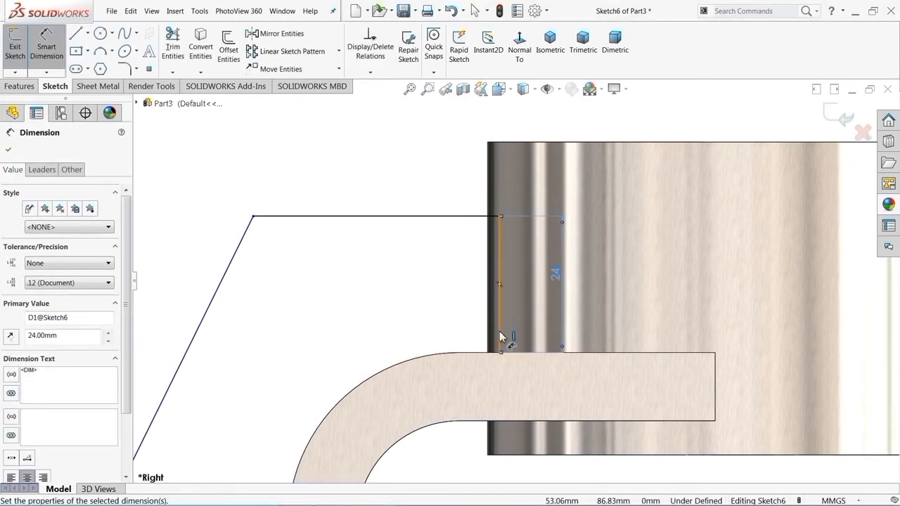
Step: Set the distance between the vertical line's lower endpoint and the cylinder's outer edge to 1 mm
{"action": "scroll", "coordinate": [500, 360], "scroll_direction": "down", "scroll_amount": 4}
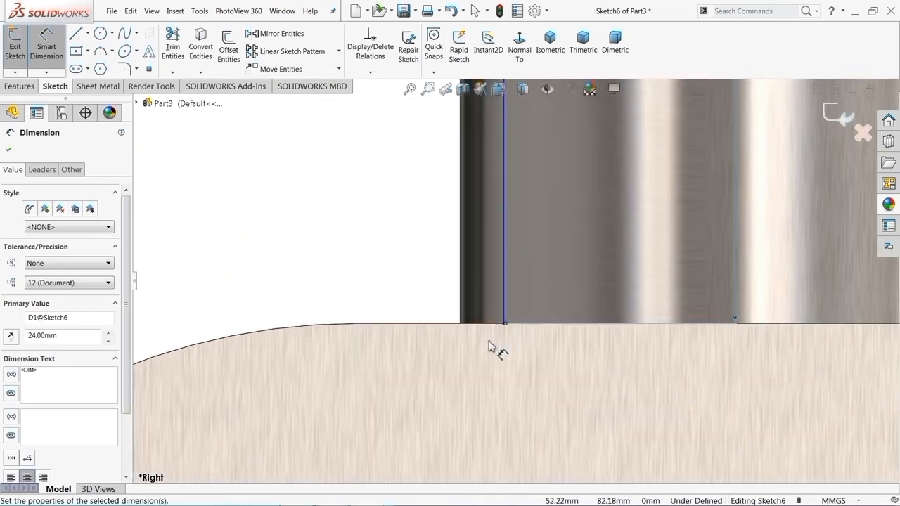
{"action": "right_click", "coordinate": [325, 184]}
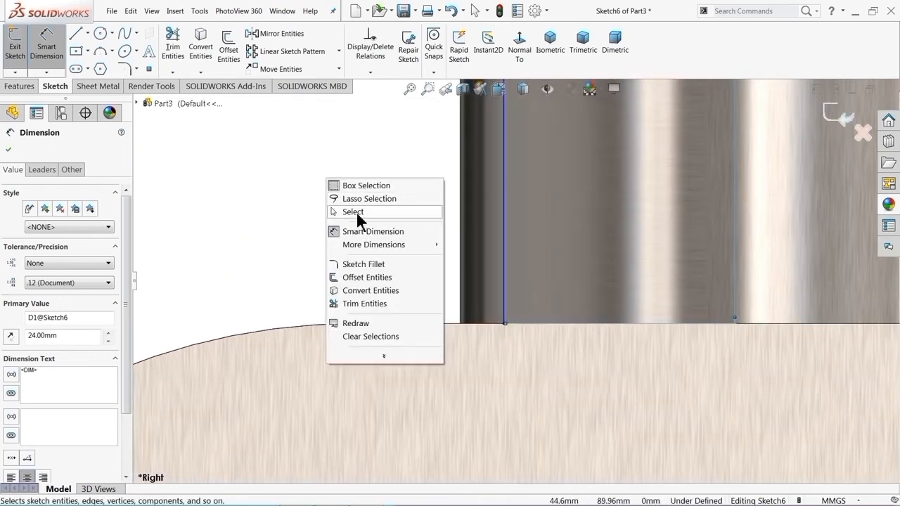
{"action": "left_click", "coordinate": [345, 213]}
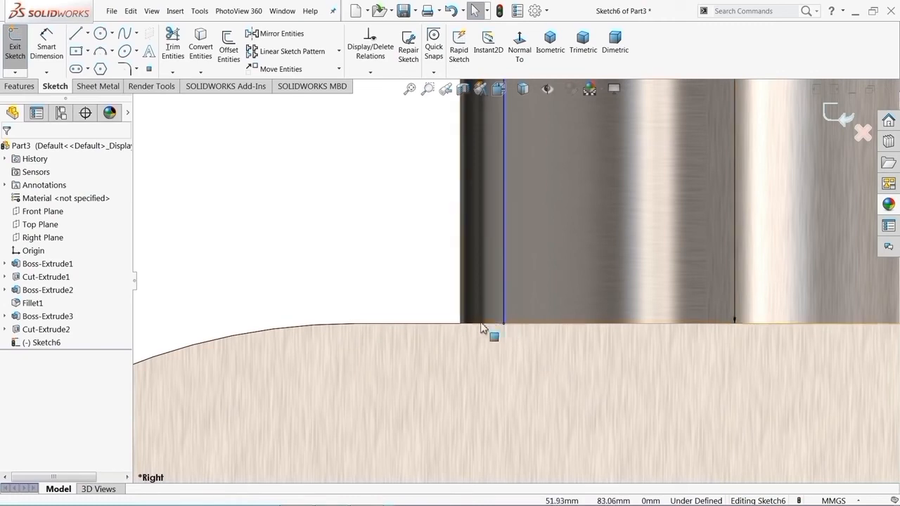
{"action": "left_click", "coordinate": [46, 48]}
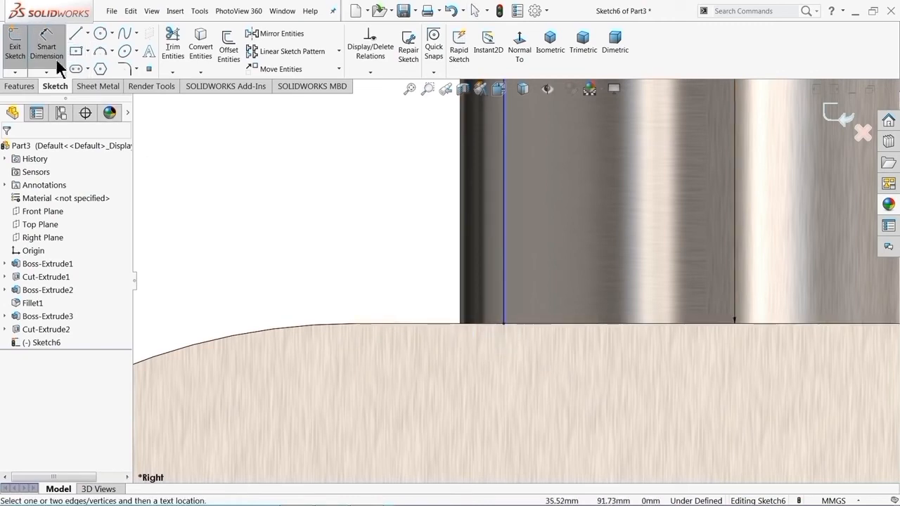
{"action": "left_click", "coordinate": [502, 323]}
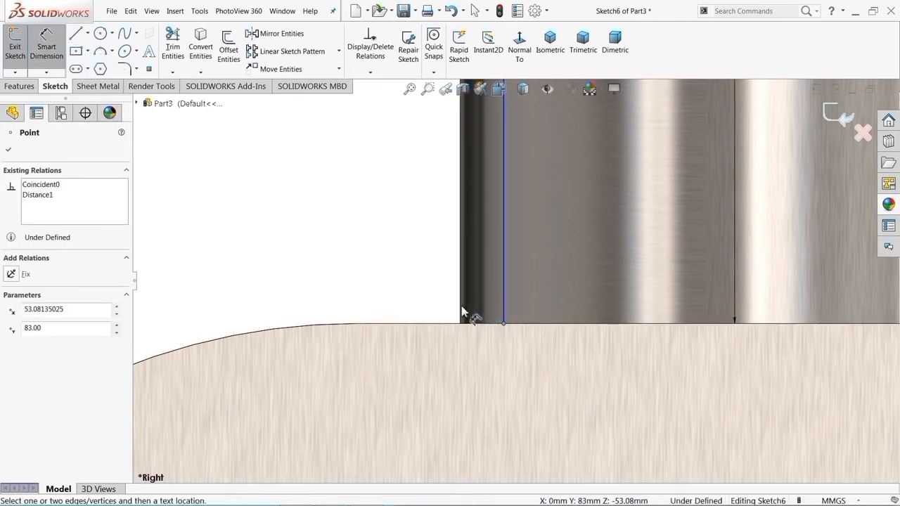
{"action": "left_click", "coordinate": [459, 309]}
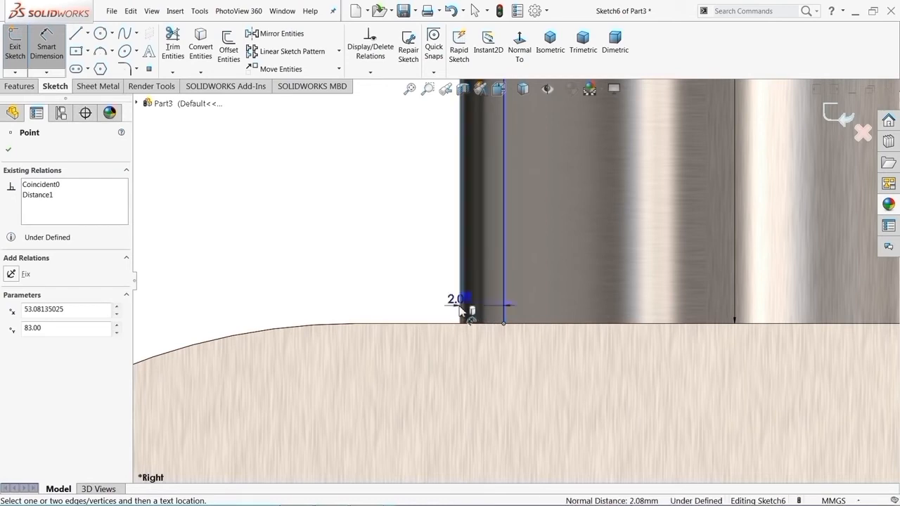
{"action": "left_click", "coordinate": [483, 360]}
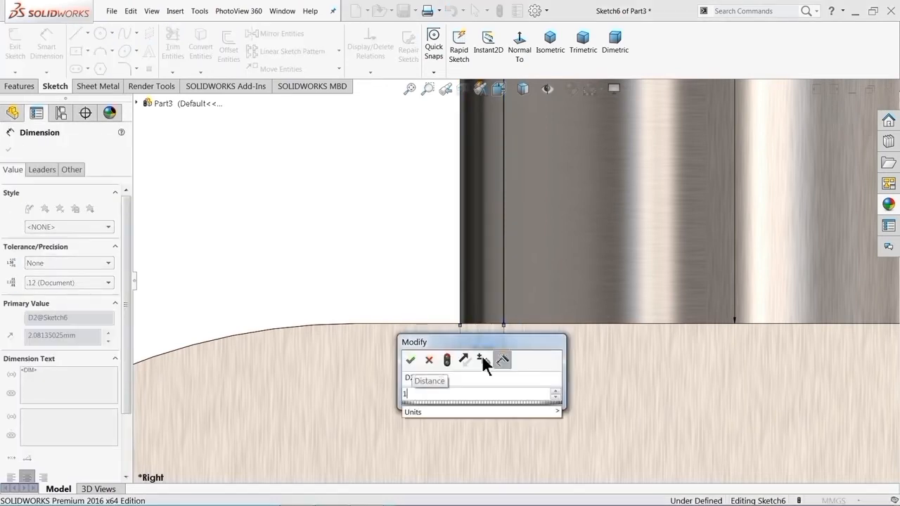
{"action": "type", "text": "1"}
{"action": "key", "text": "Return"}
{"action": "scroll", "coordinate": [386, 251], "scroll_direction": "up", "scroll_amount": 6}
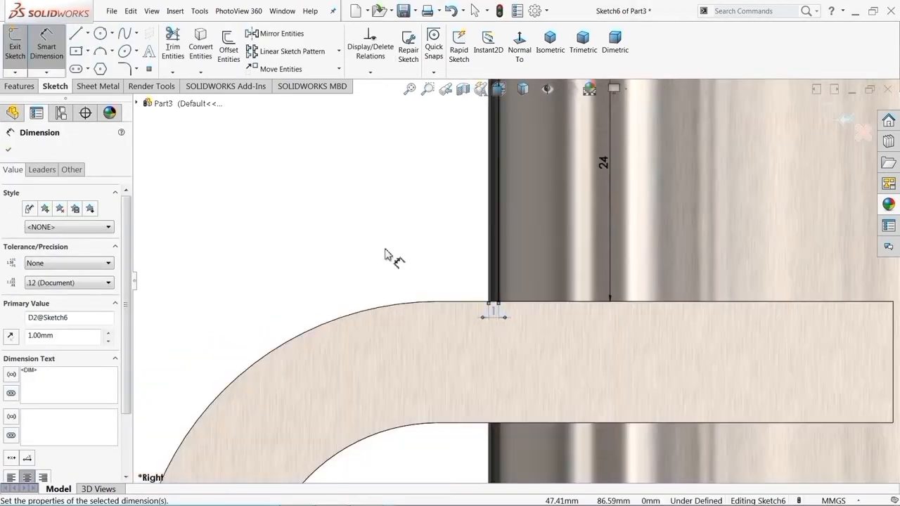
{"action": "scroll", "coordinate": [513, 295], "scroll_direction": "up", "scroll_amount": 3}
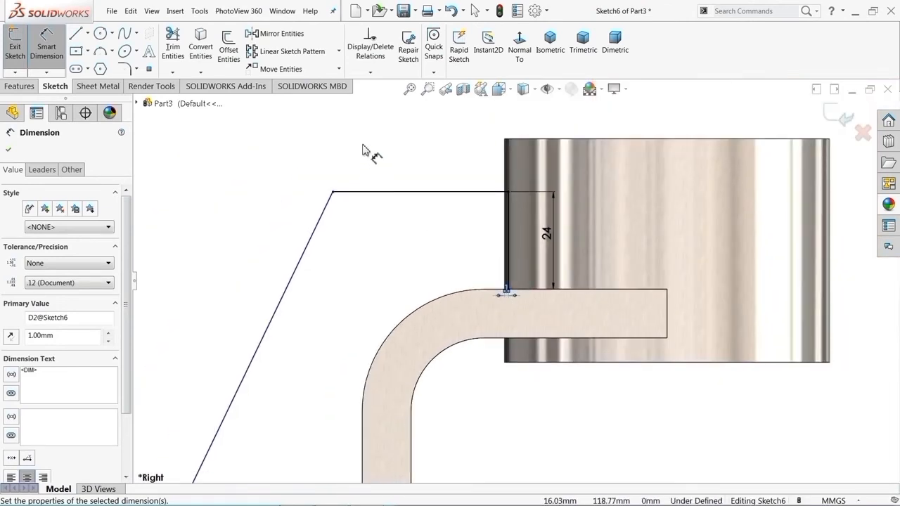
{"action": "right_click", "coordinate": [366, 149]}
{"action": "left_click", "coordinate": [399, 179]}
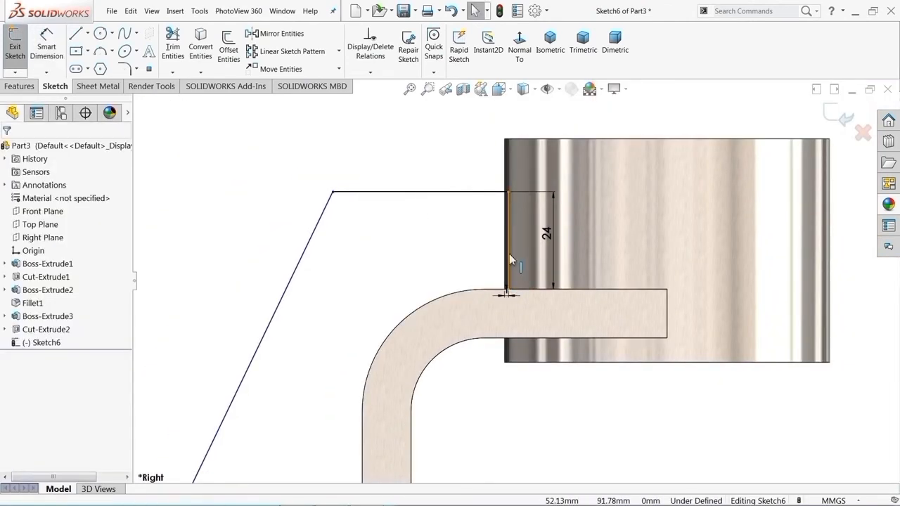
Step: Convert the 24 mm vertical line inside the cylinder's edge to construction geometry
{"action": "scroll", "coordinate": [512, 258], "scroll_direction": "down", "scroll_amount": 3}
{"action": "left_click", "coordinate": [507, 257]}
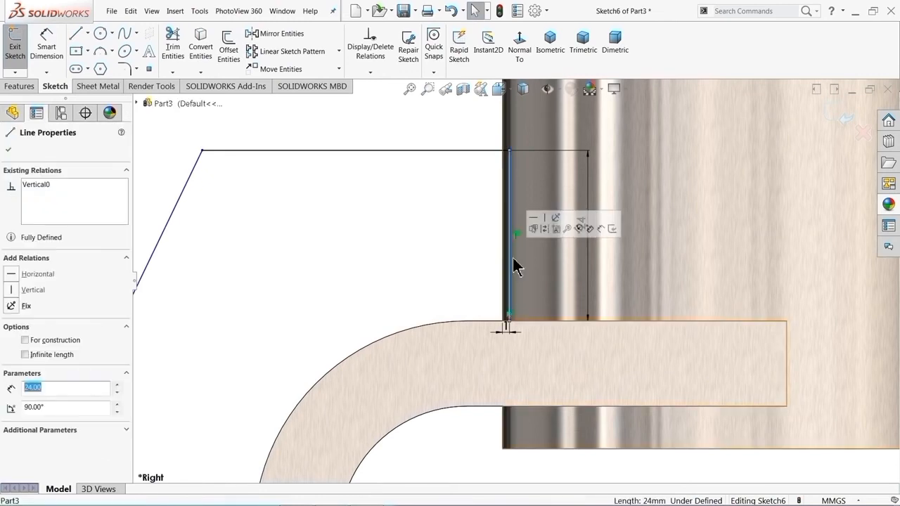
{"action": "left_click", "coordinate": [545, 227]}
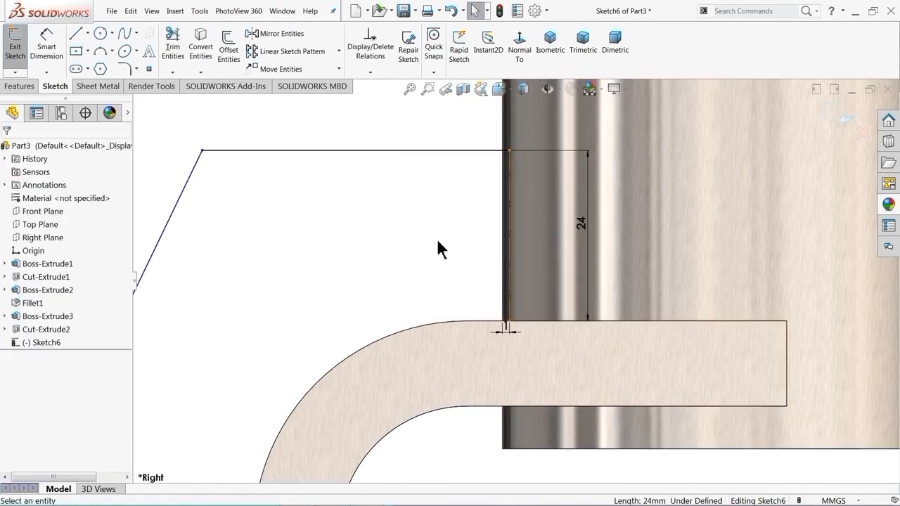
{"action": "scroll", "coordinate": [484, 246], "scroll_direction": "up", "scroll_amount": 2}
{"action": "scroll", "coordinate": [492, 247], "scroll_direction": "up", "scroll_amount": 3}
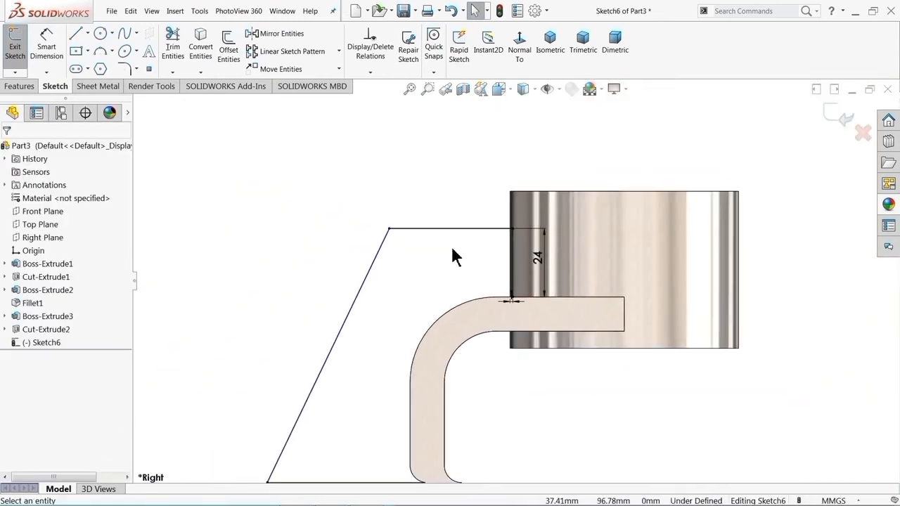
Step: Dimension the rib outline's horizontal line to 42 mm and exit the fully defined sketch
{"action": "scroll", "coordinate": [468, 225], "scroll_direction": "down", "scroll_amount": 1}
{"action": "left_click", "coordinate": [50, 65]}
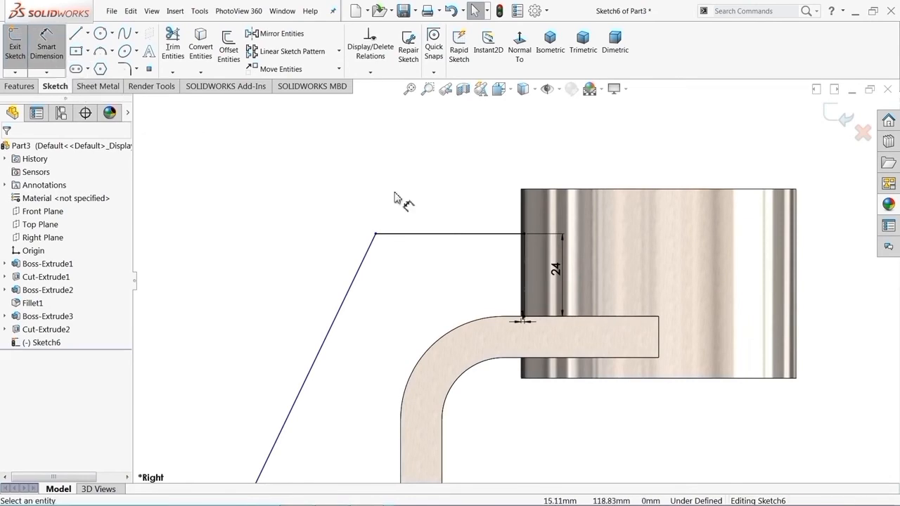
{"action": "left_click", "coordinate": [429, 233]}
{"action": "left_click", "coordinate": [441, 138]}
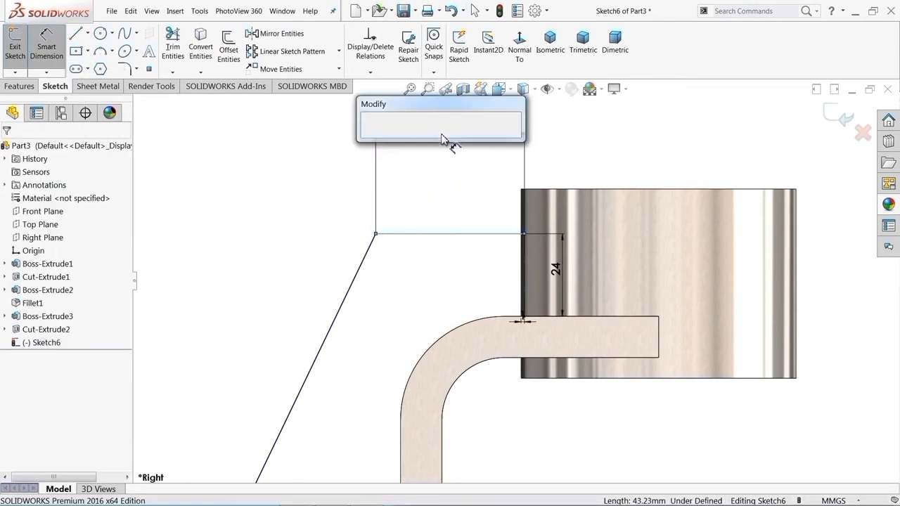
{"action": "type", "text": "42"}
{"action": "key", "text": "Return"}
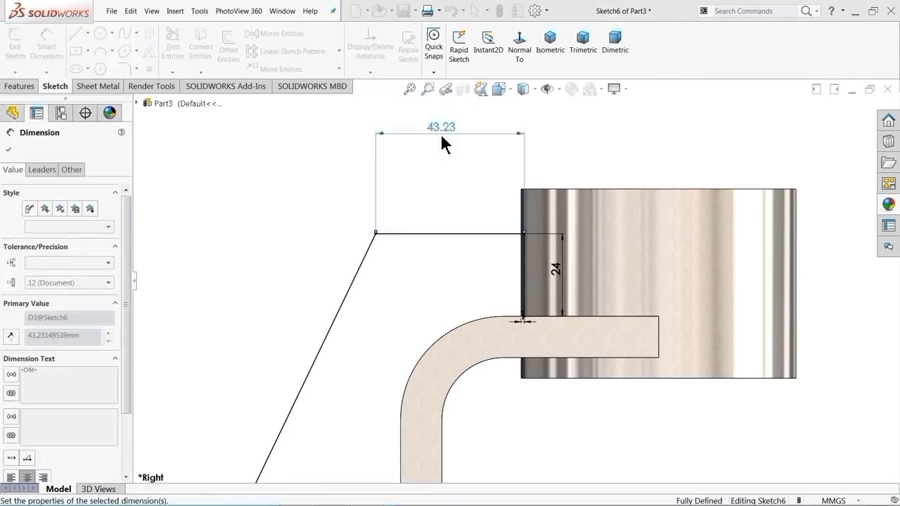
{"action": "key", "text": "f"}
{"action": "scroll", "coordinate": [355, 228], "scroll_direction": "up", "scroll_amount": 3}
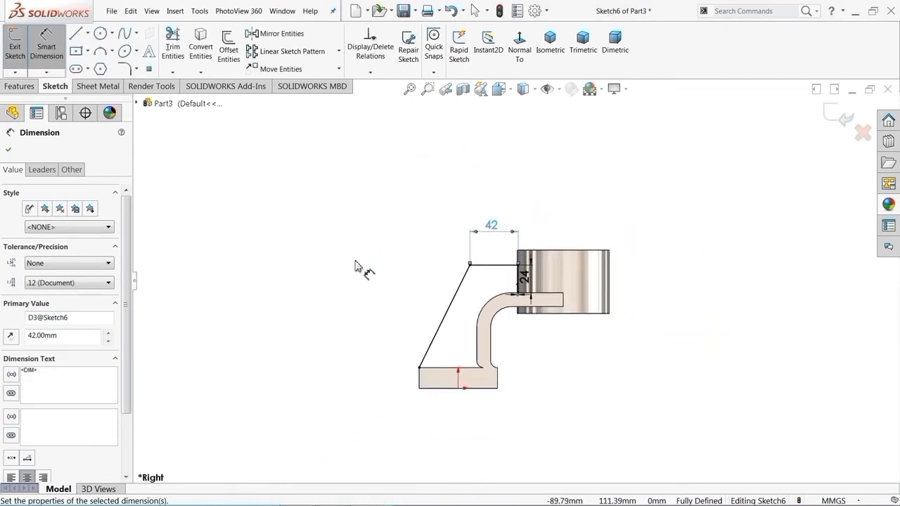
{"action": "middle_click_drag", "start_coordinate": [355, 266], "coordinate": [393, 325]}
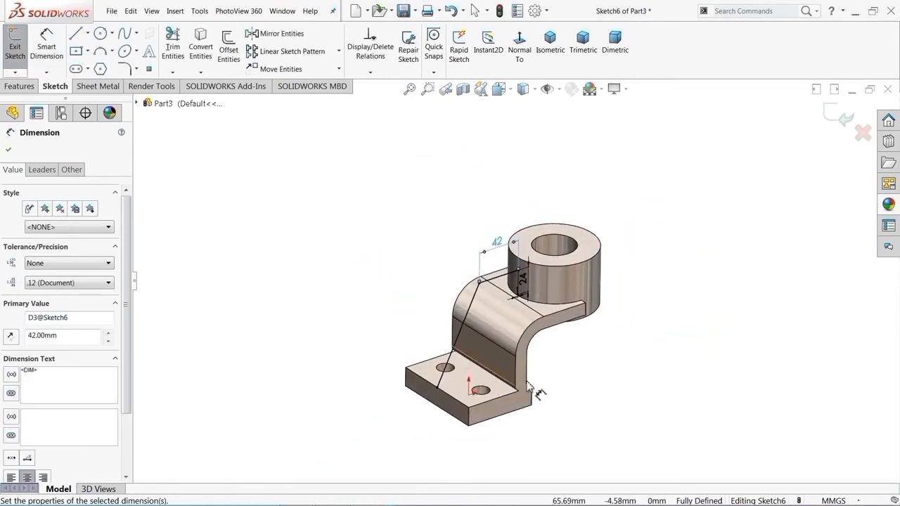
{"action": "scroll", "coordinate": [516, 338], "scroll_direction": "down", "scroll_amount": 3}
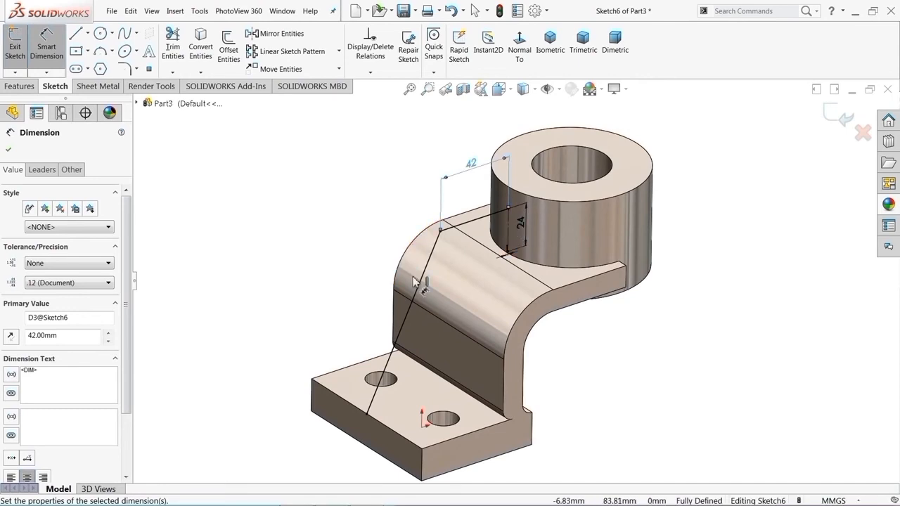
{"action": "left_click", "coordinate": [840, 116]}
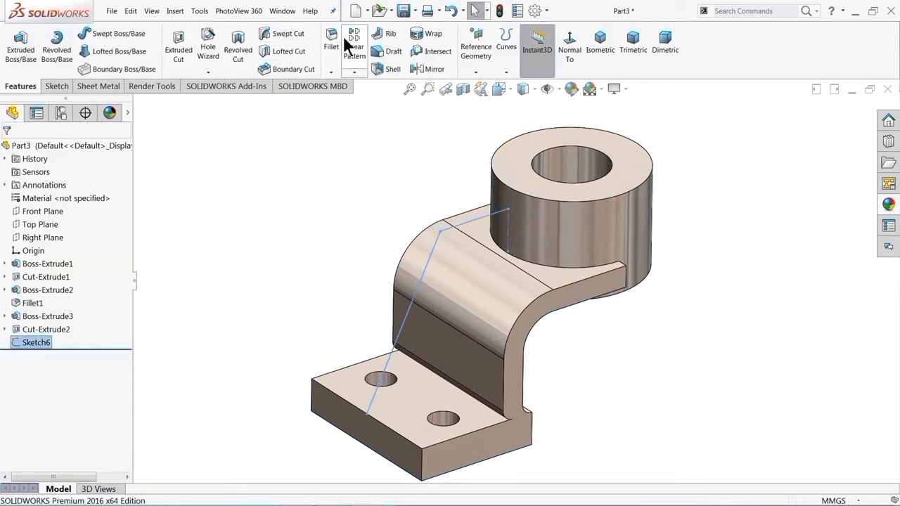
Step: Create a 14 mm thick rib from the sketch, thickened to both sides, with the material side flipped
{"action": "left_click", "coordinate": [387, 34]}
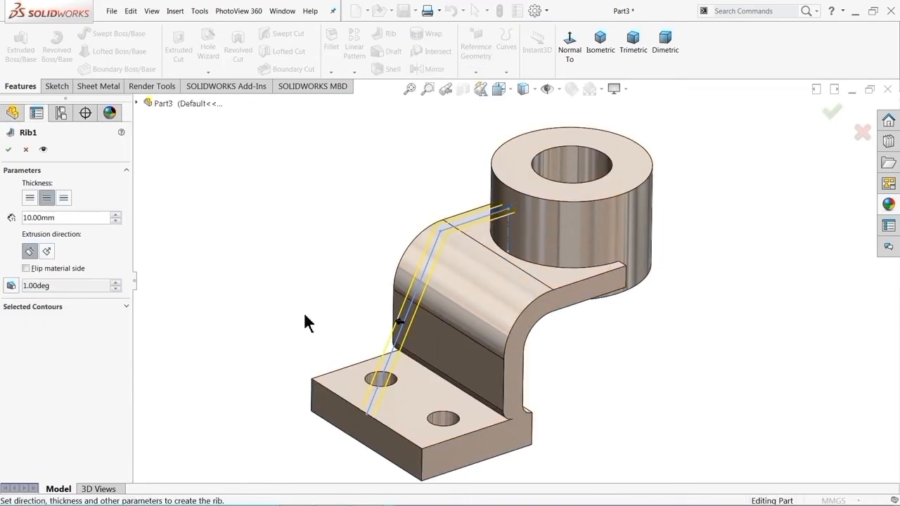
{"action": "middle_click_drag", "start_coordinate": [304, 322], "coordinate": [263, 291]}
{"action": "scroll", "coordinate": [436, 348], "scroll_direction": "down", "scroll_amount": 4}
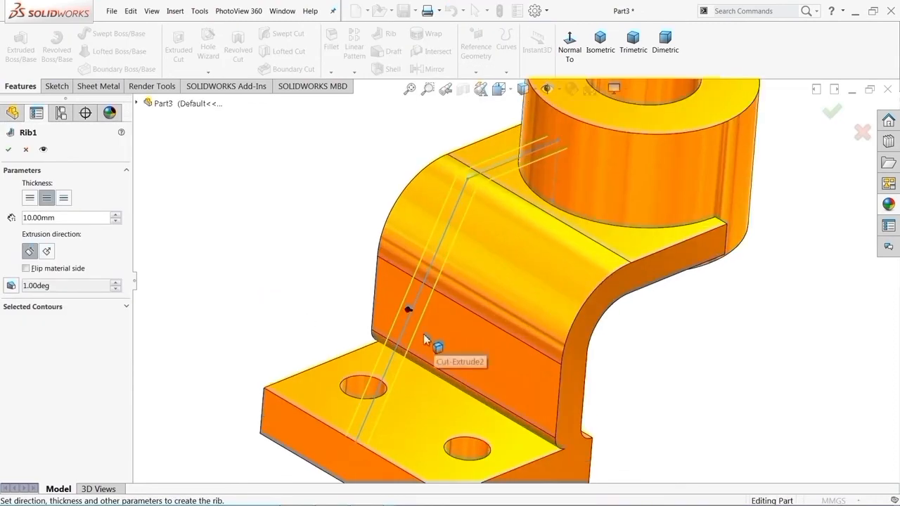
{"action": "middle_click_drag", "start_coordinate": [220, 257], "coordinate": [215, 249]}
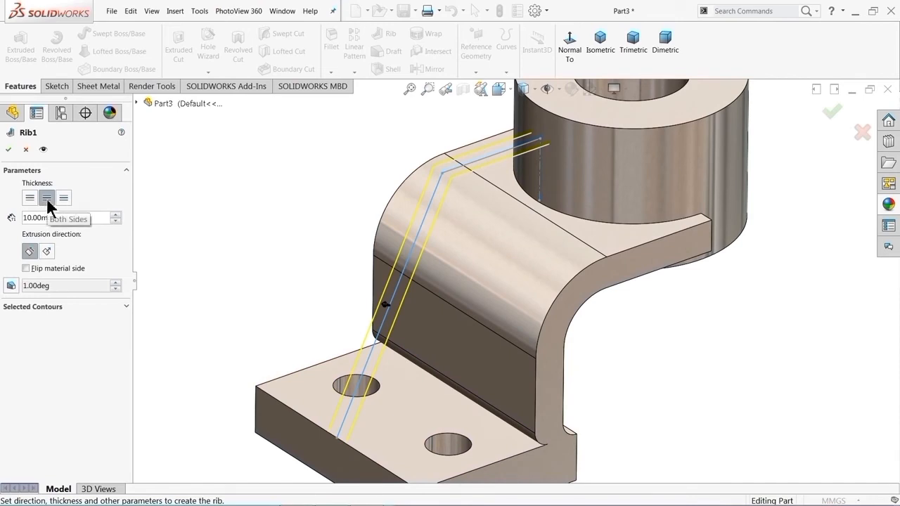
{"action": "type", "text": "14"}
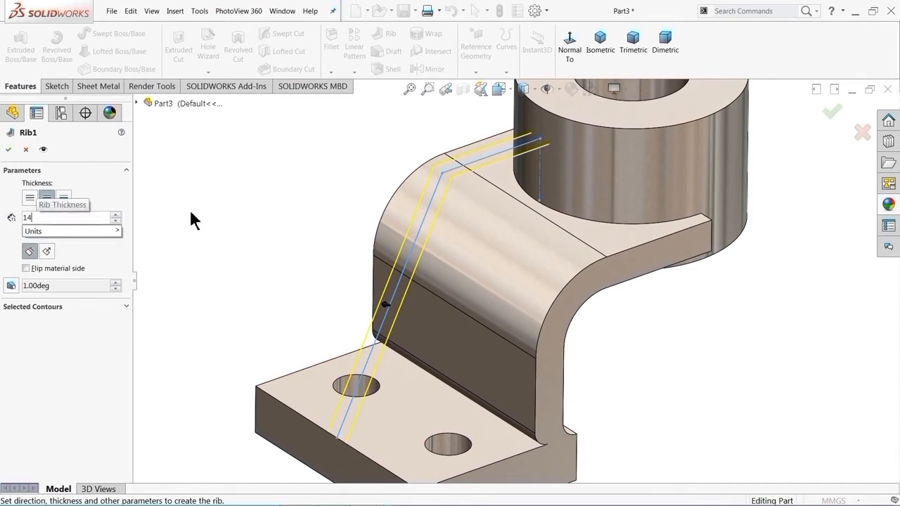
{"action": "key", "text": "Return"}
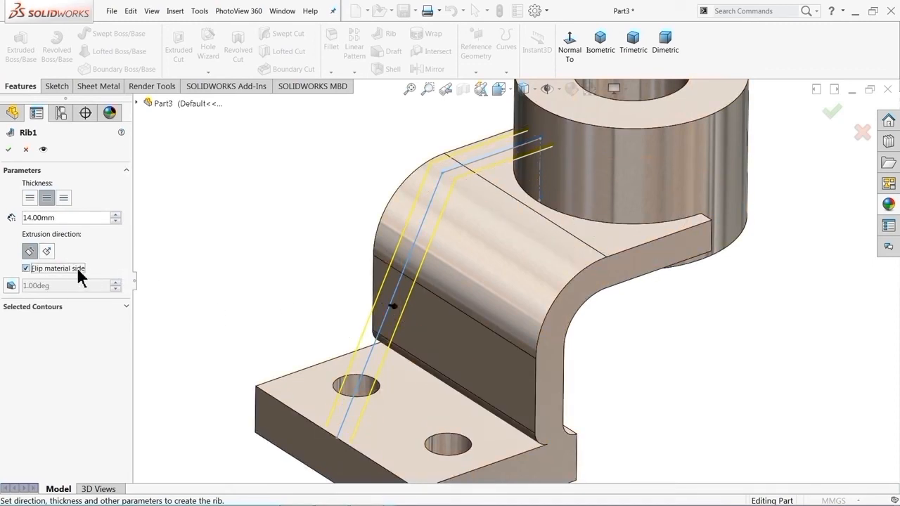
{"action": "left_click", "coordinate": [9, 150]}
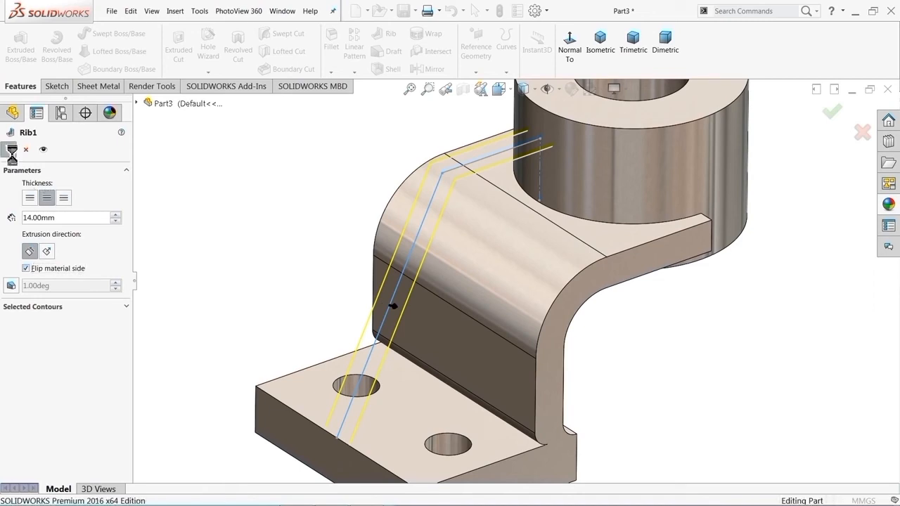
{"action": "left_click", "coordinate": [197, 199]}
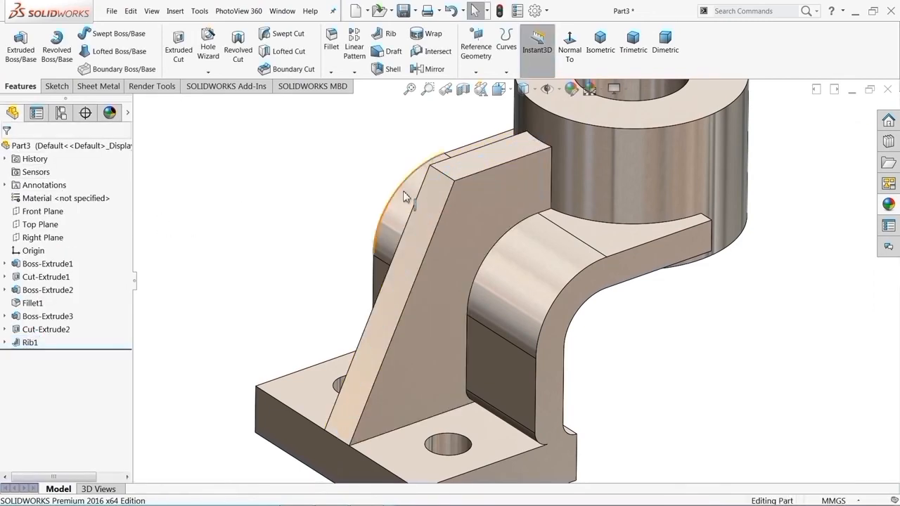
Step: Fillet the rib edge between its sloped face and flat upper face with a 42 mm radius
{"action": "scroll", "coordinate": [485, 243], "scroll_direction": "up", "scroll_amount": 3}
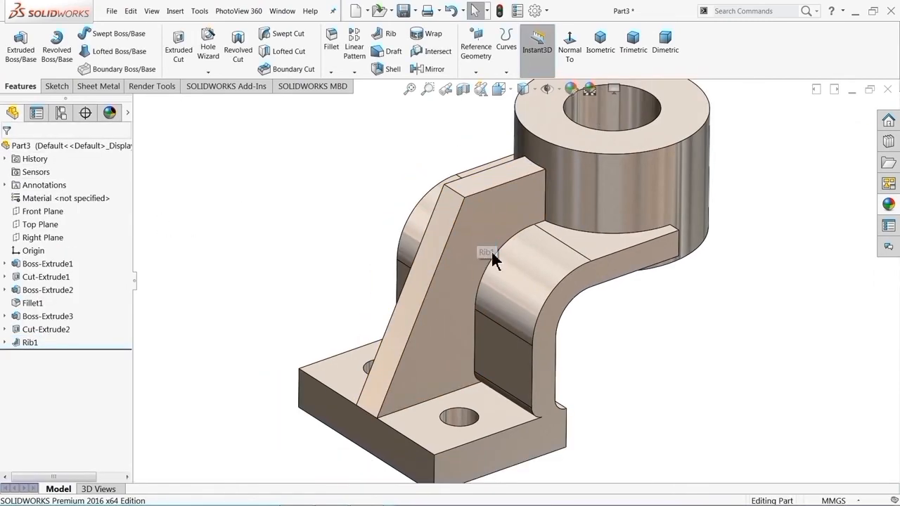
{"action": "scroll", "coordinate": [502, 212], "scroll_direction": "down", "scroll_amount": 3}
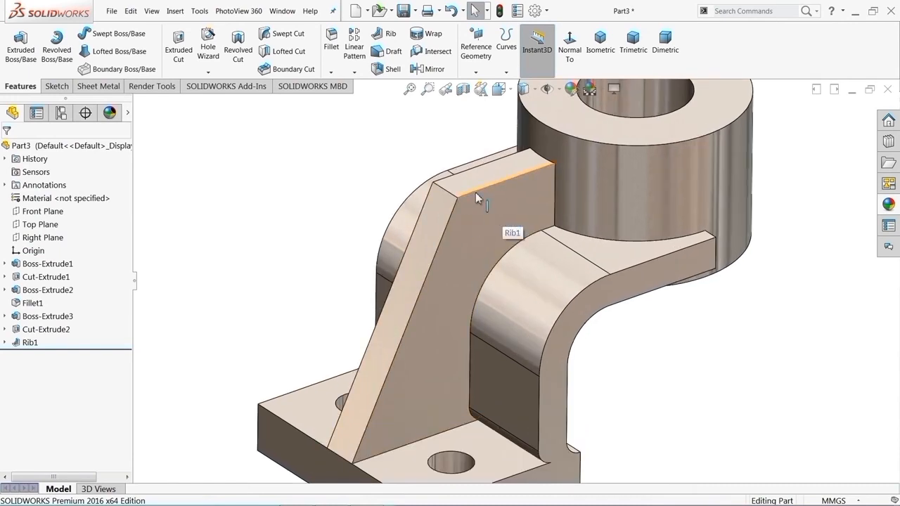
{"action": "left_click", "coordinate": [331, 49]}
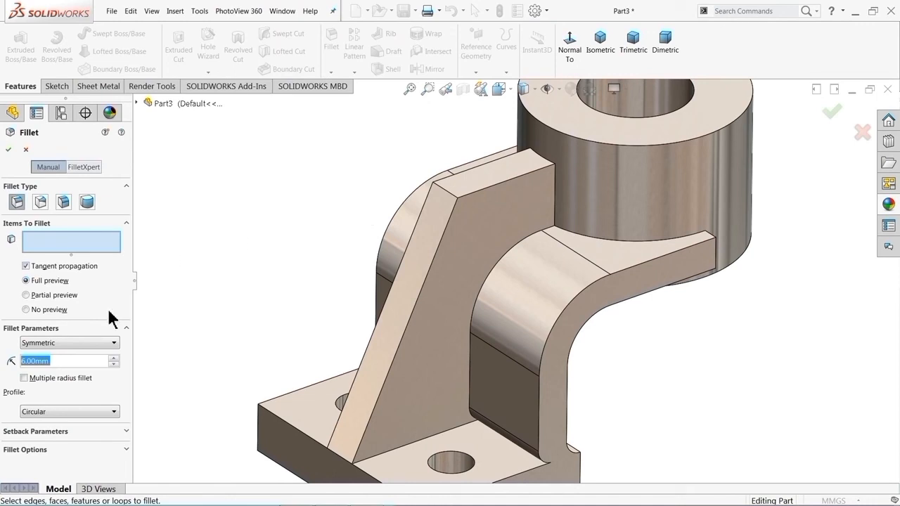
{"action": "type", "text": "42"}
{"action": "key", "text": "Return"}
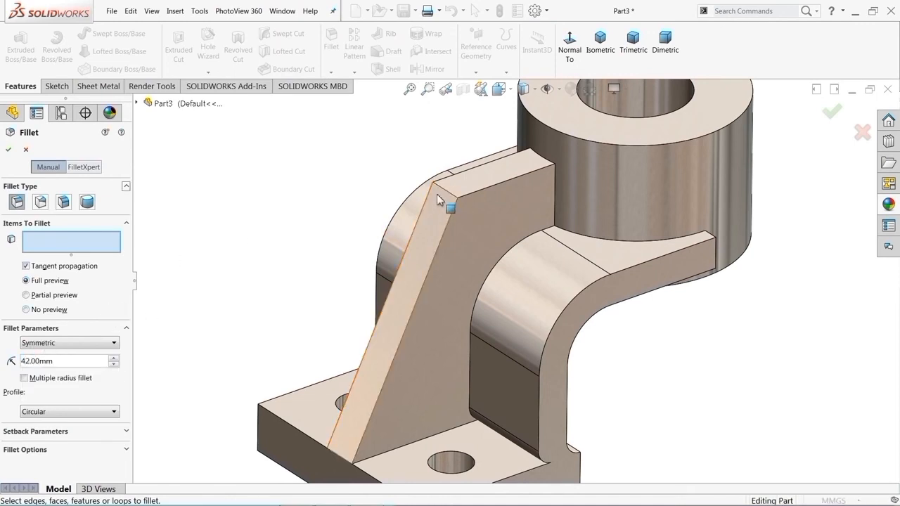
{"action": "left_click", "coordinate": [467, 201]}
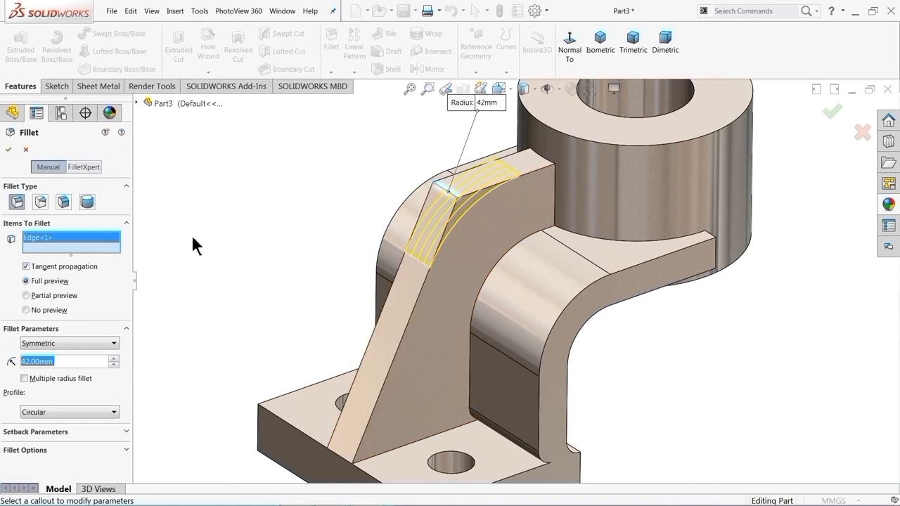
{"action": "left_click", "coordinate": [8, 149]}
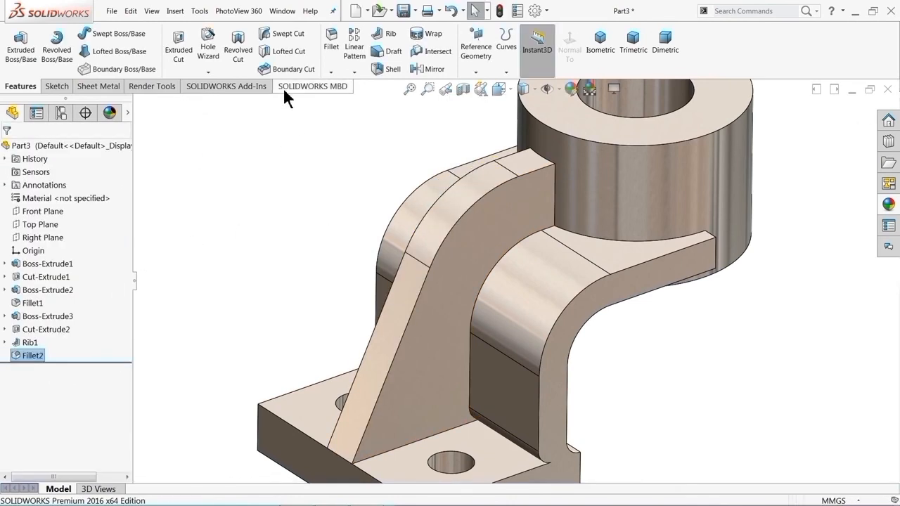
Step: Check the reference drawing and fillet the edge where the rib's upper face meets the cylinder with a 12 mm radius
{"action": "left_click", "coordinate": [331, 43]}
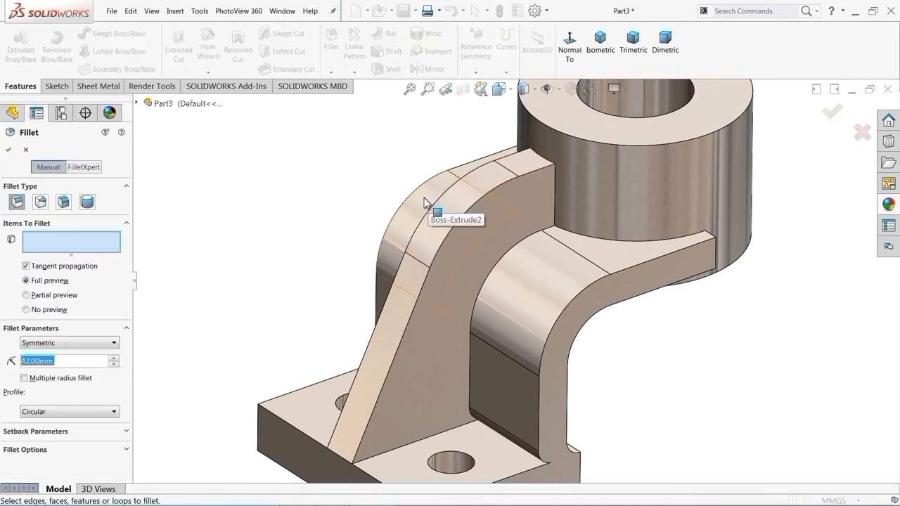
{"action": "key", "text": "alt+Tab"}
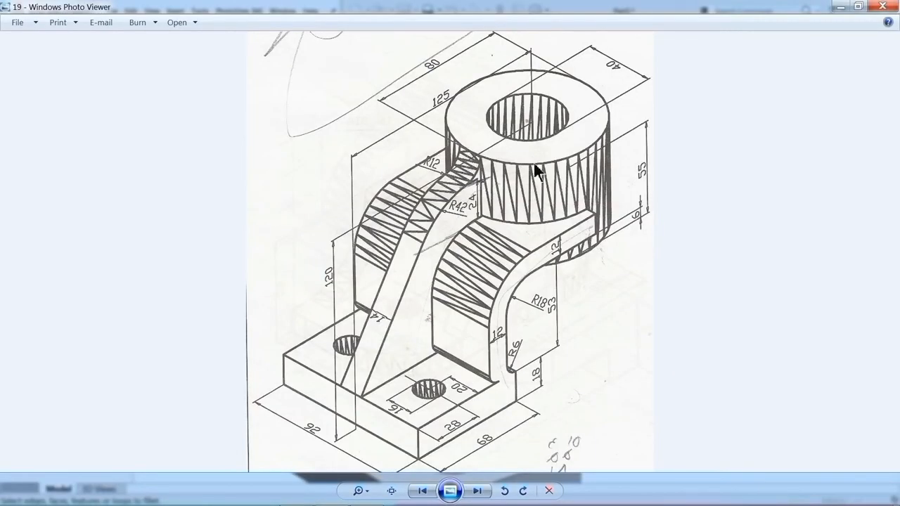
{"action": "left_click", "coordinate": [840, 6]}
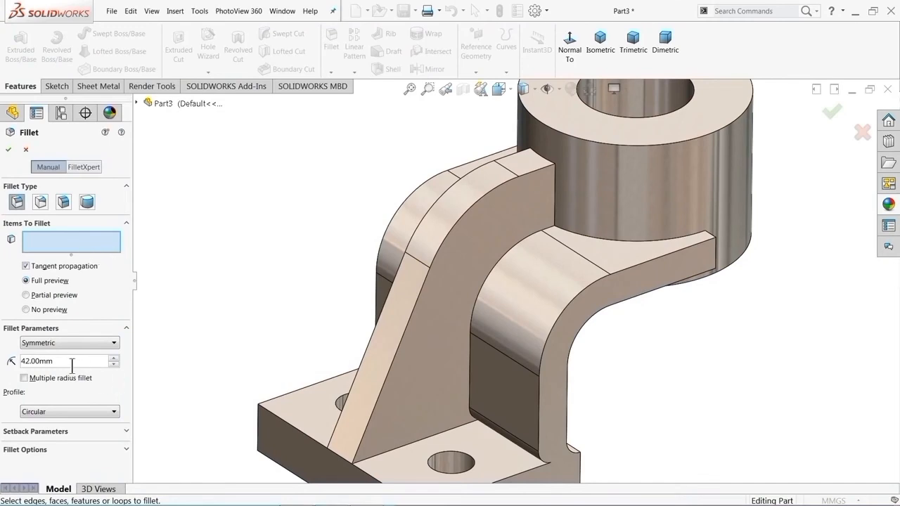
{"action": "left_click_drag", "start_coordinate": [72, 365], "coordinate": [19, 362]}
{"action": "type", "text": "12"}
{"action": "key", "text": "Return"}
{"action": "left_click", "coordinate": [546, 166]}
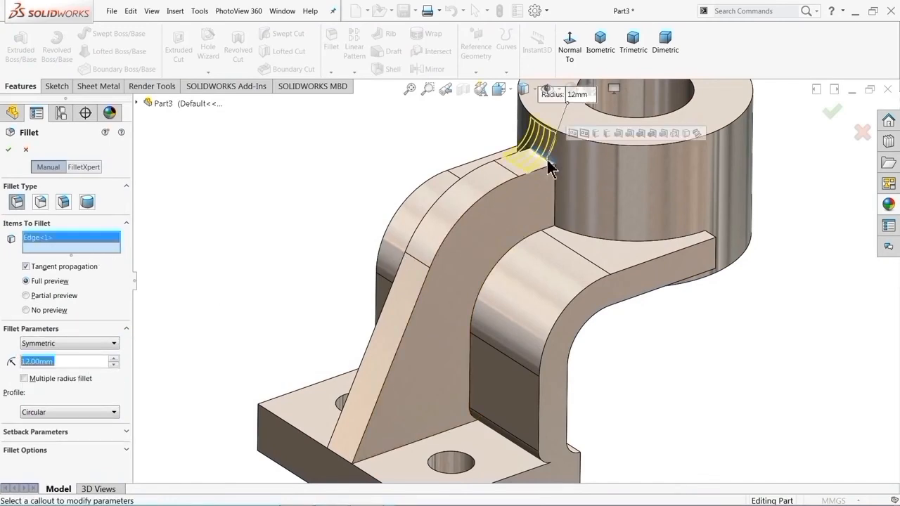
{"action": "left_click", "coordinate": [8, 151]}
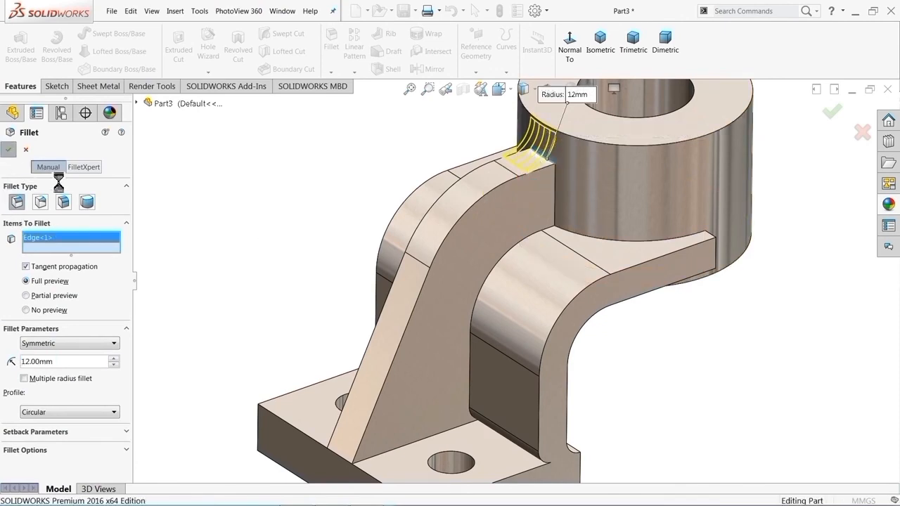
{"action": "left_click", "coordinate": [216, 211]}
{"action": "key", "text": "f"}
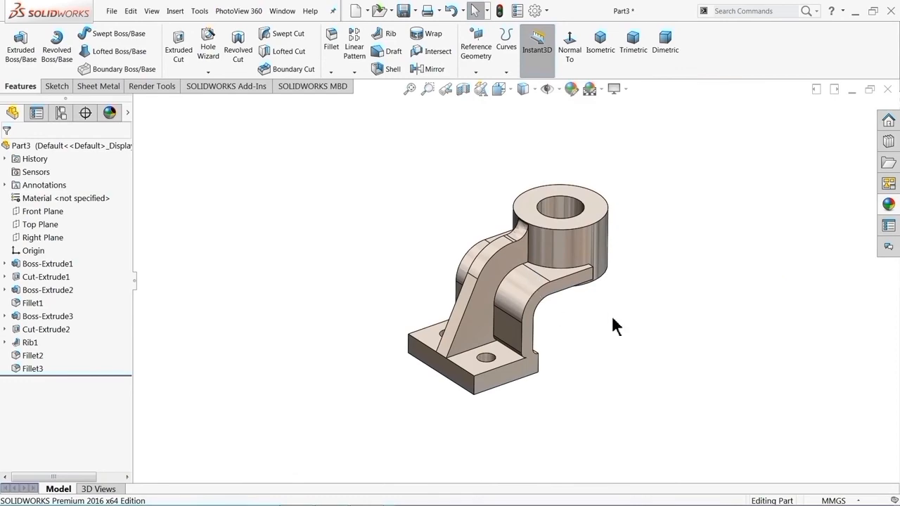
{"action": "middle_click_drag", "start_coordinate": [613, 324], "coordinate": [600, 344]}
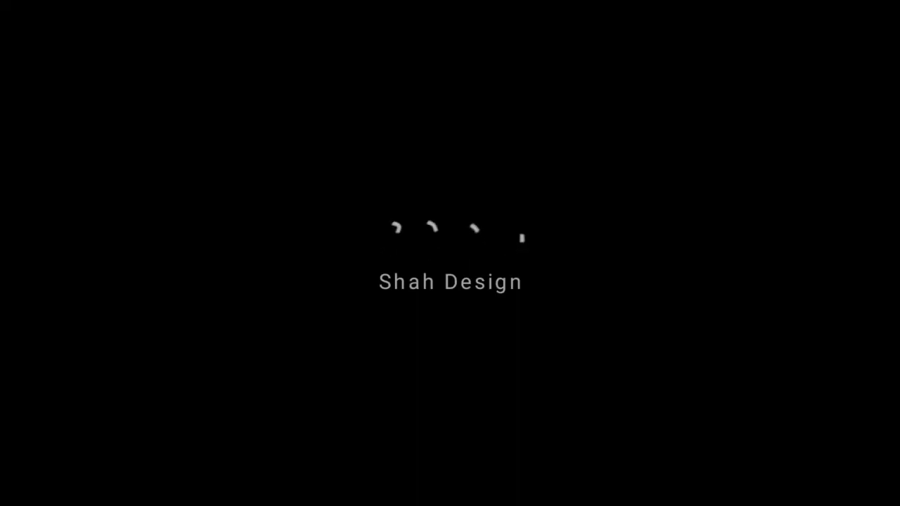